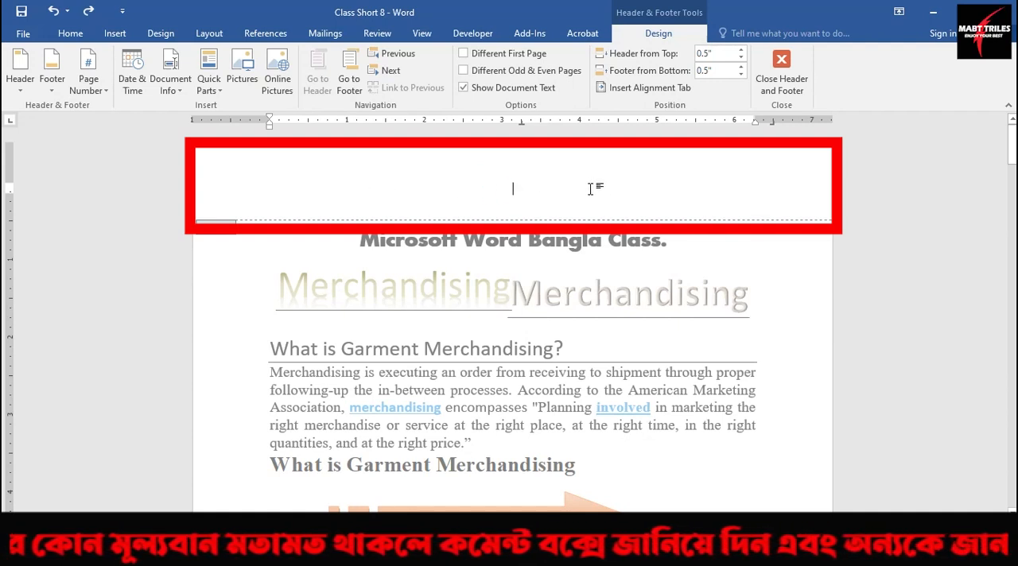
# Leave header editing and look over the first pages of the document.
pyautogui.doubleClick(514, 266)
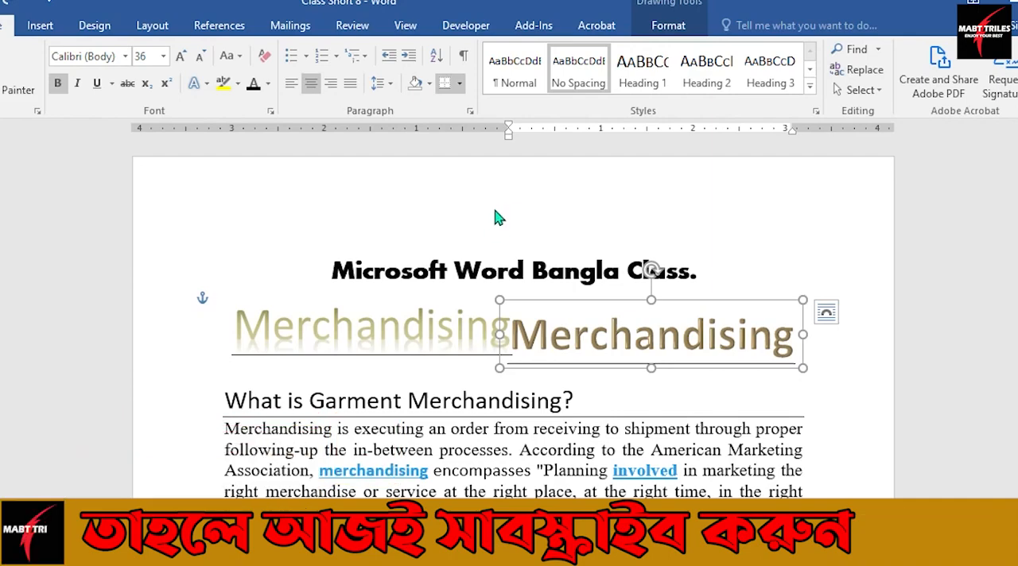
pyautogui.scroll(-3, 459, 322)
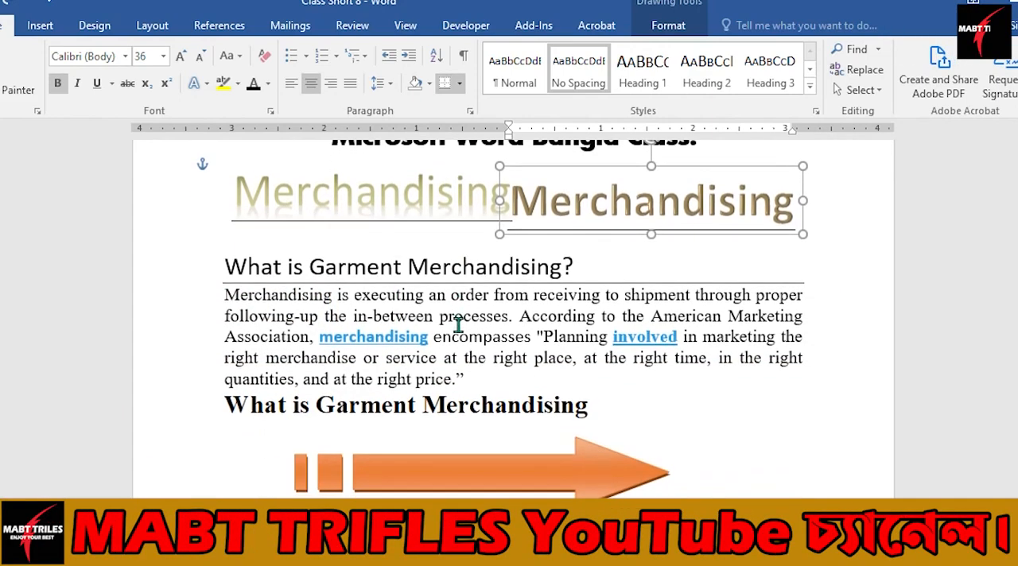
pyautogui.scroll(-15, 459, 327)
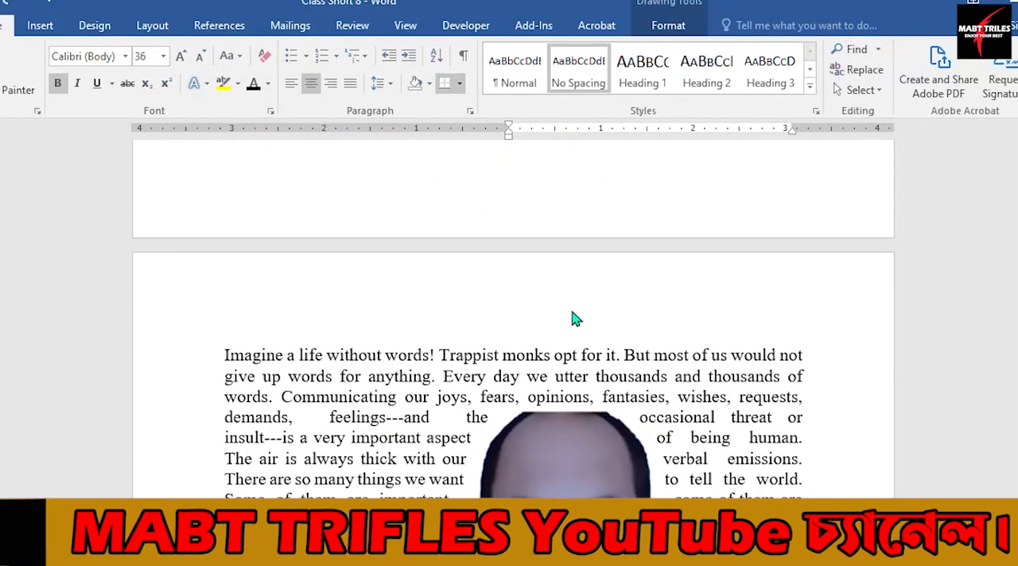
pyautogui.scroll(5, 488, 318)
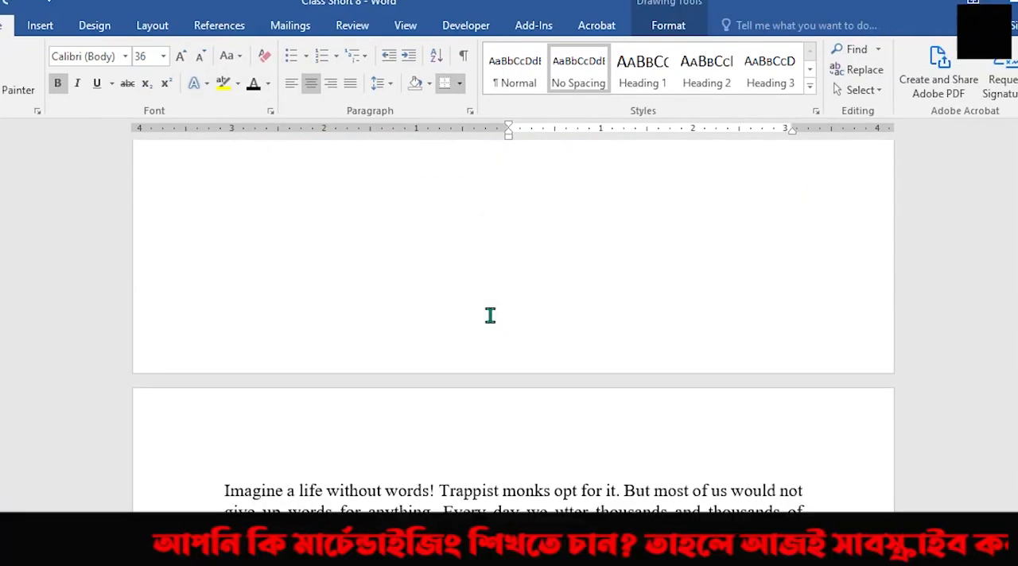
pyautogui.scroll(14, 490, 316)
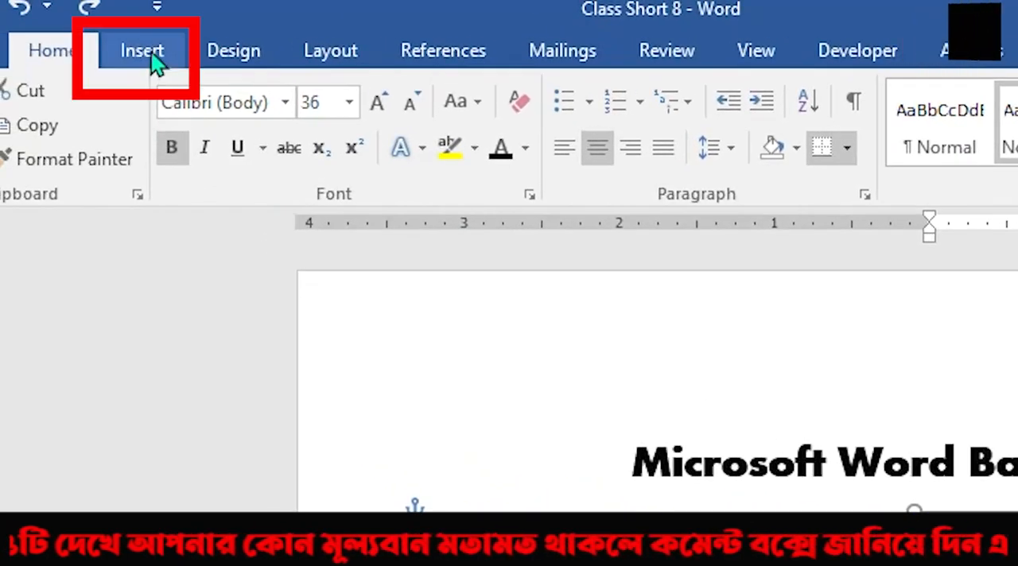
# Browse the built-in header designs and insert the Banded header into the document.
pyautogui.click(143, 50)
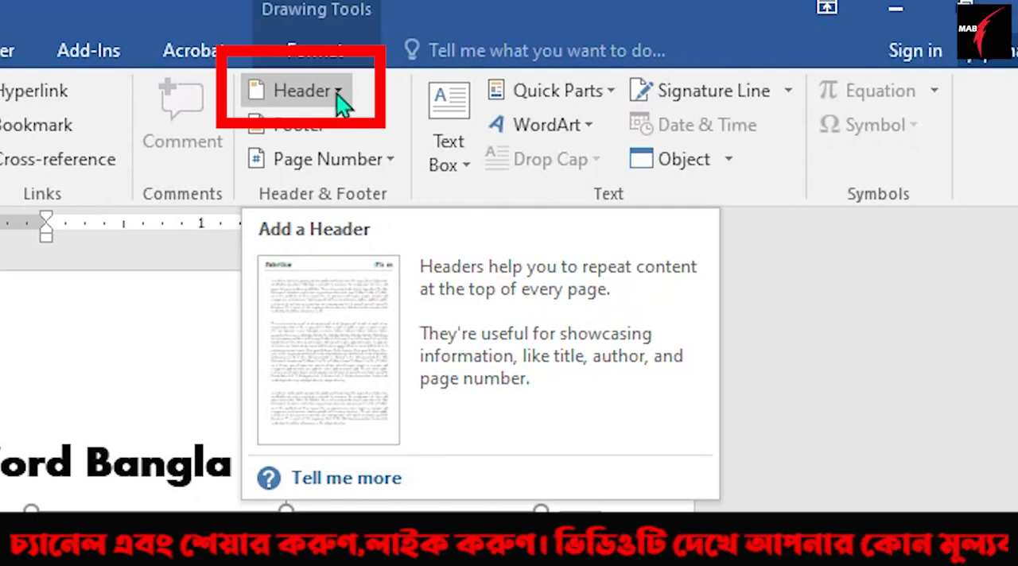
pyautogui.click(336, 92)
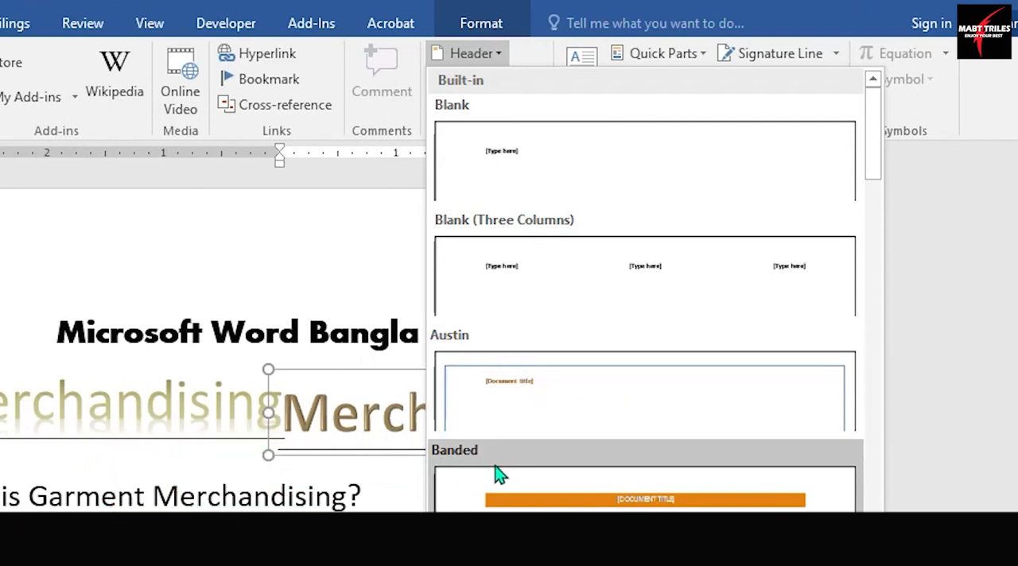
pyautogui.scroll(-3, 529, 418)
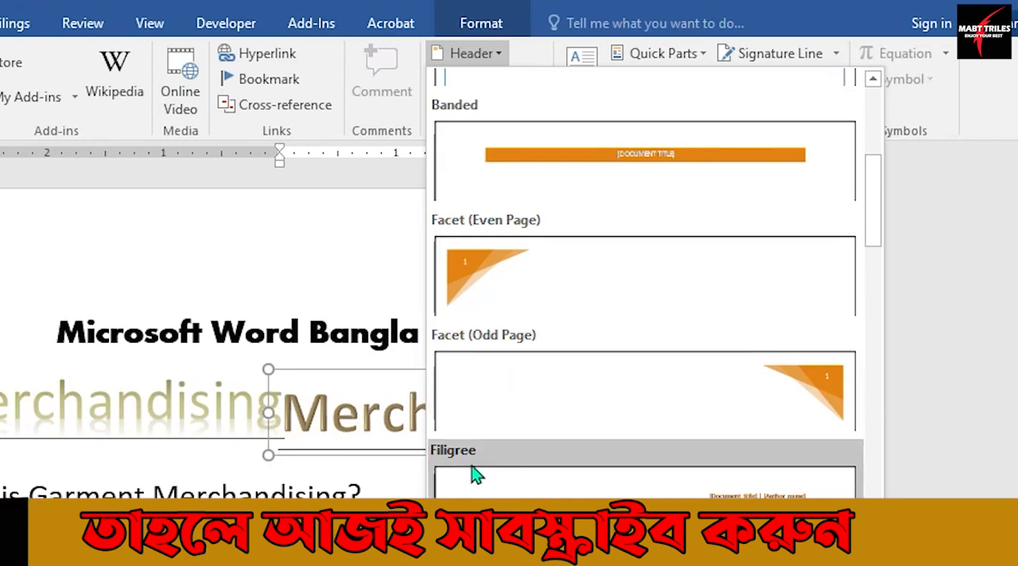
pyautogui.scroll(-3, 527, 470)
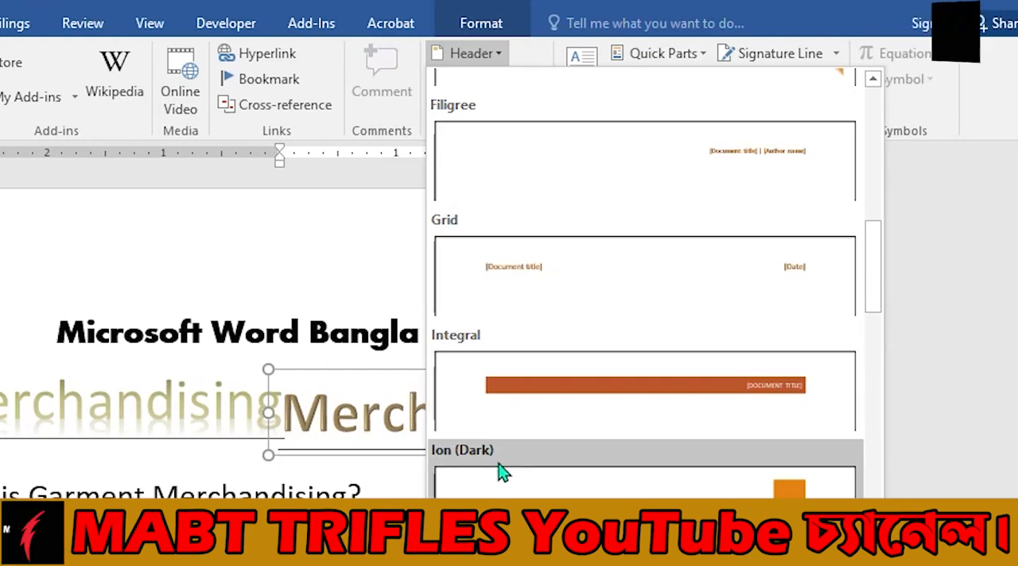
pyautogui.scroll(-3, 501, 470)
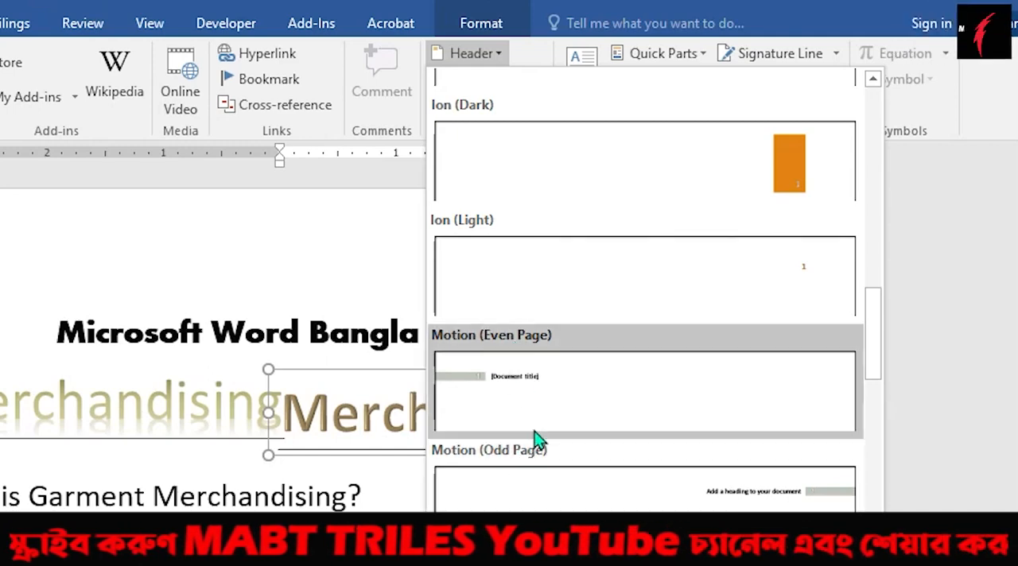
pyautogui.scroll(-3, 531, 450)
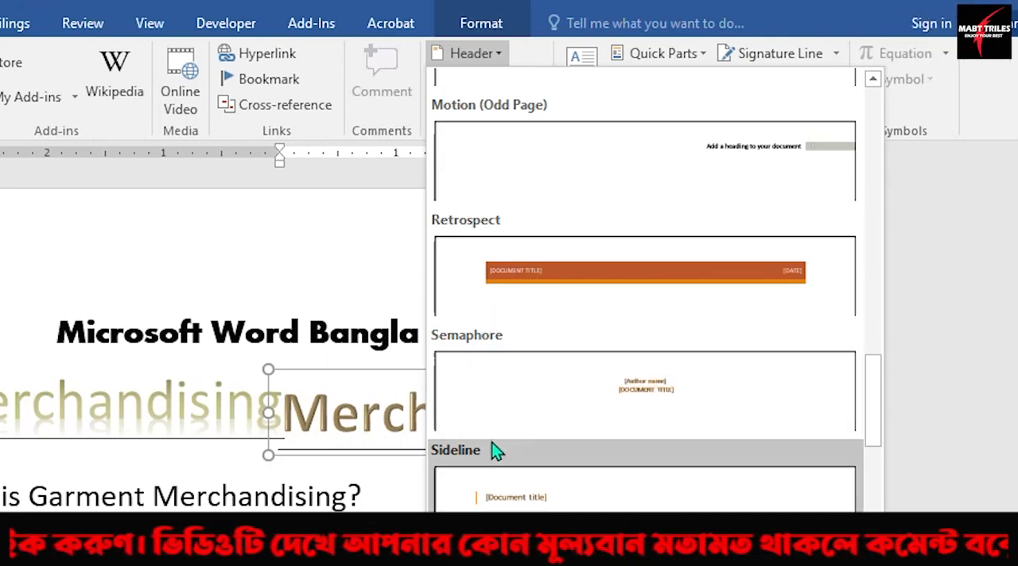
pyautogui.scroll(-3, 489, 458)
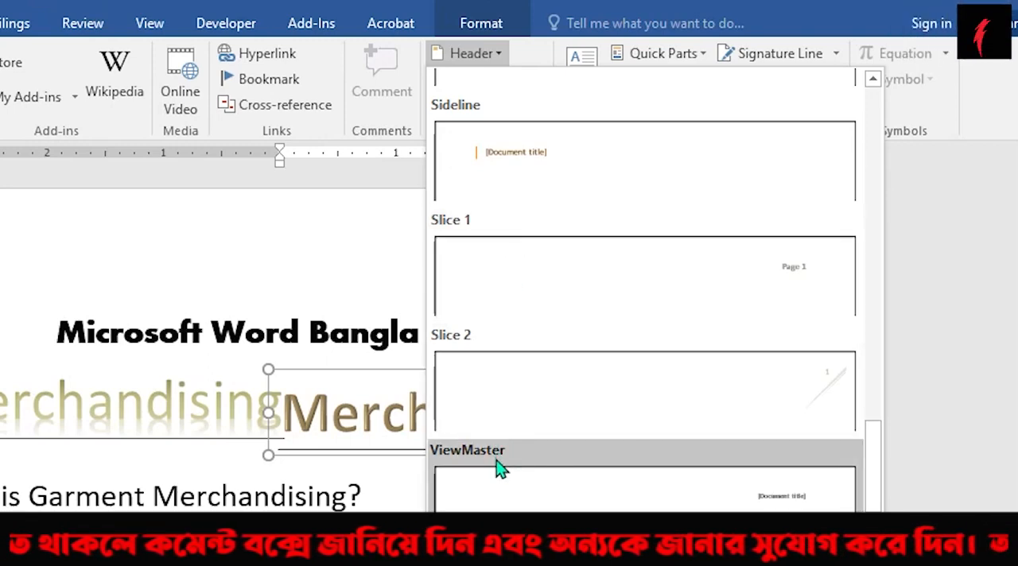
pyautogui.scroll(-1, 496, 469)
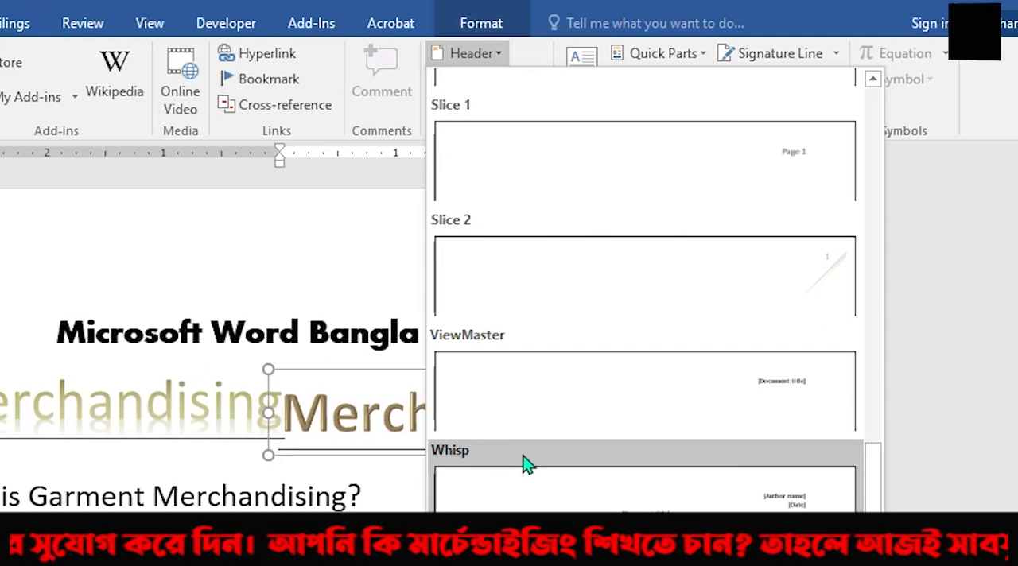
pyautogui.scroll(6, 599, 464)
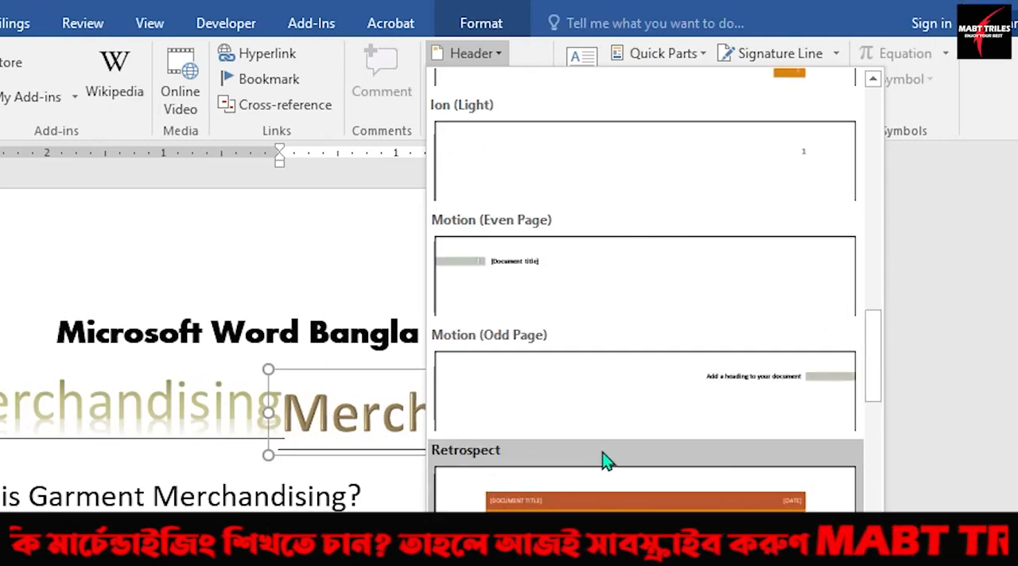
pyautogui.scroll(10, 602, 461)
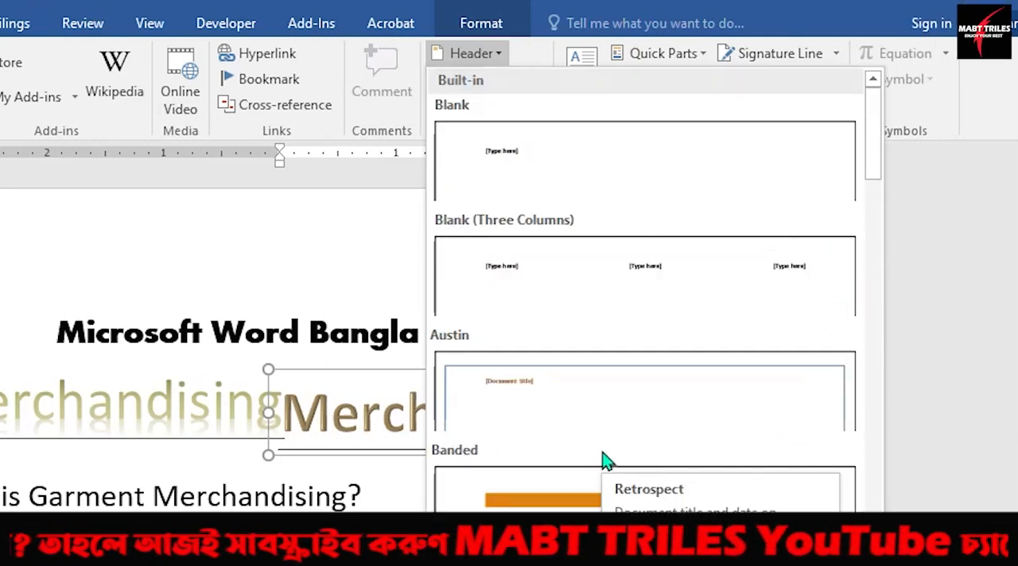
pyautogui.scroll(-6, 602, 461)
pyautogui.scroll(6, 602, 461)
pyautogui.scroll(-3, 602, 461)
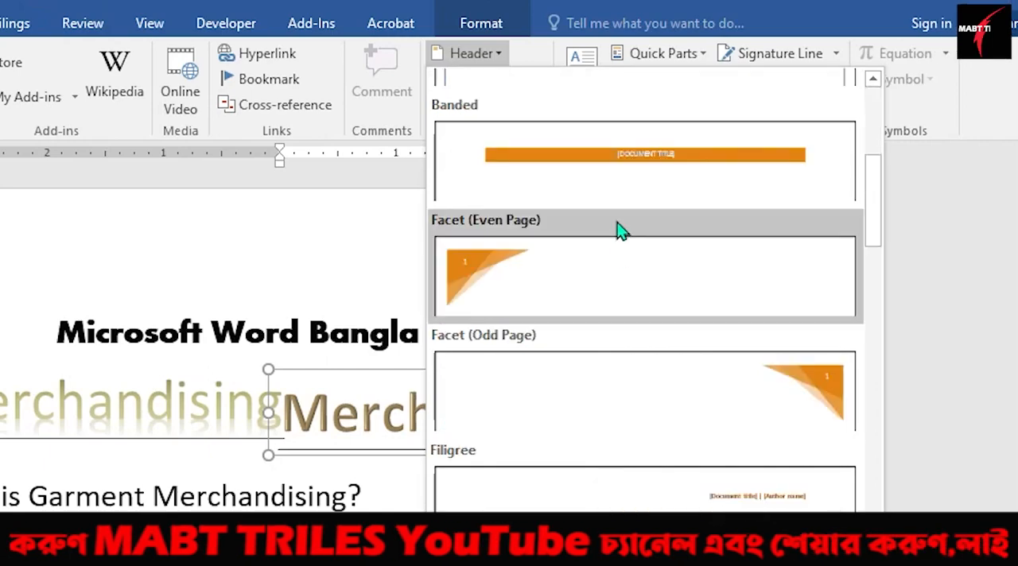
pyautogui.click(633, 165)
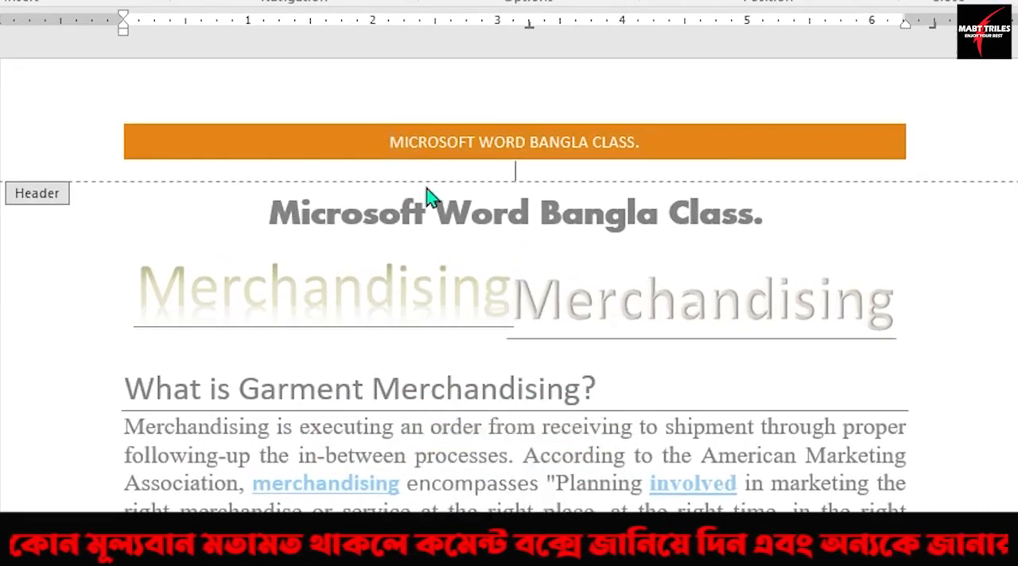
# Replace the title in the header band with a copy of the formatted body heading "Microsoft Word Bangla Class.".
pyautogui.doubleClick(286, 213)
pyautogui.moveTo(272, 210); pyautogui.dragTo(774, 220)
pyautogui.hotkey('ctrl', 'c')
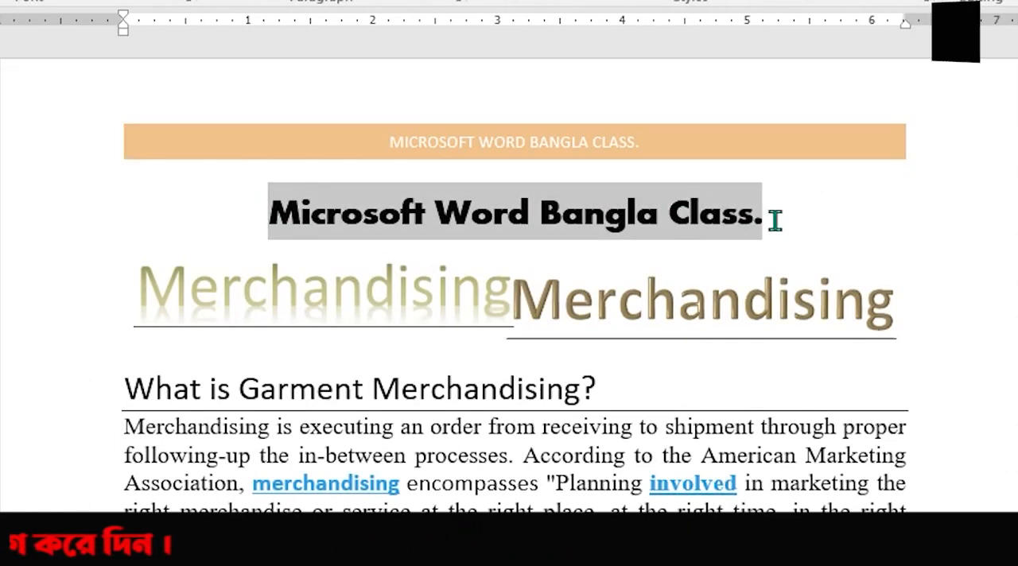
pyautogui.doubleClick(567, 145)
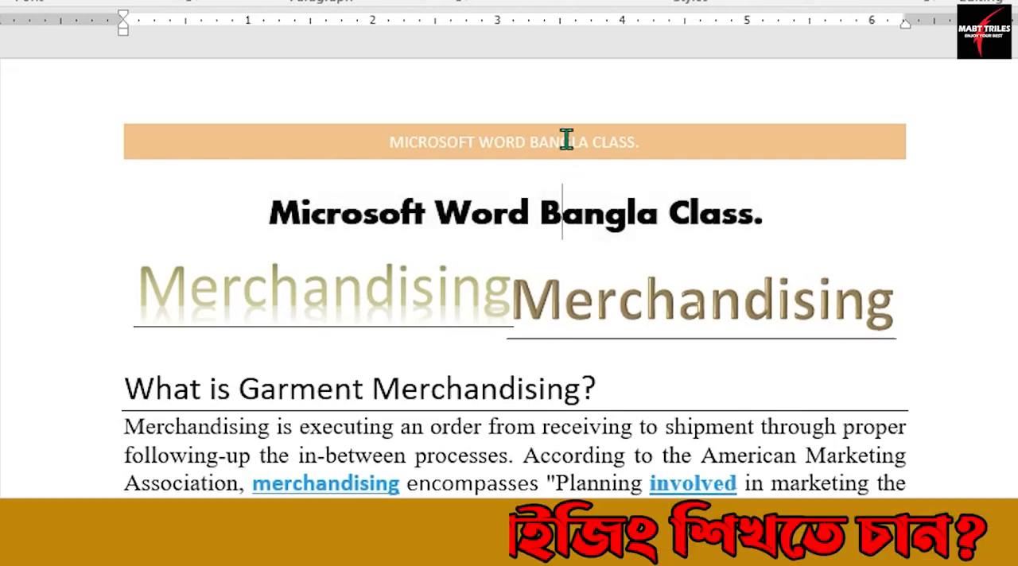
pyautogui.moveTo(394, 141); pyautogui.dragTo(652, 155)
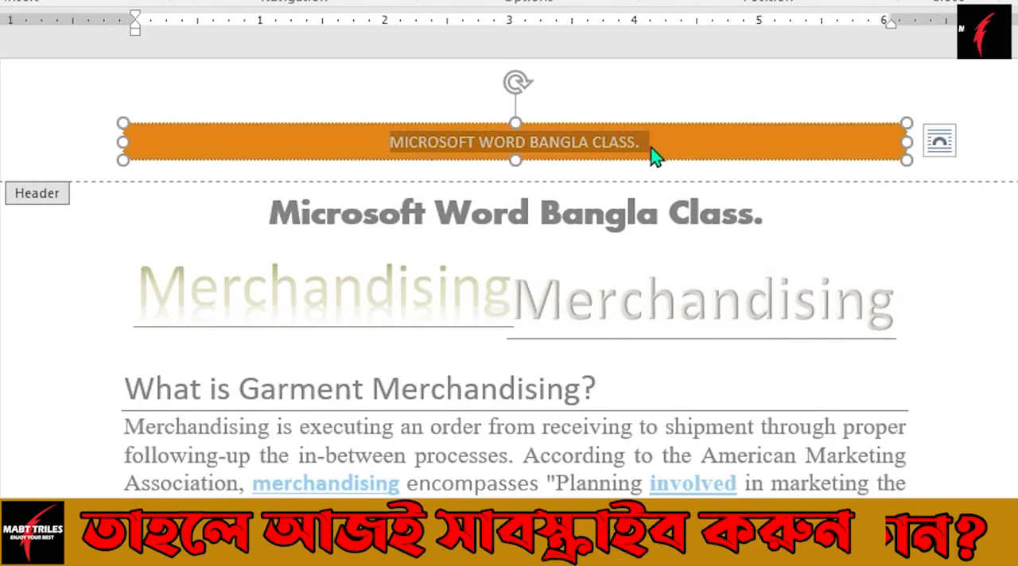
pyautogui.hotkey('ctrl', 'v')
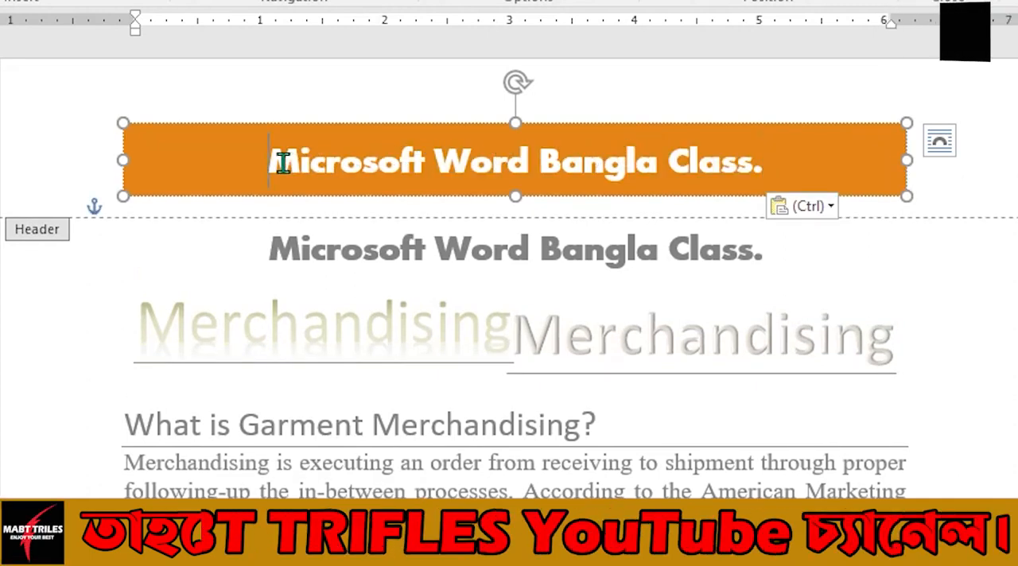
# Set the font color of the whole header title to standard green.
pyautogui.moveTo(273, 163); pyautogui.dragTo(770, 163)
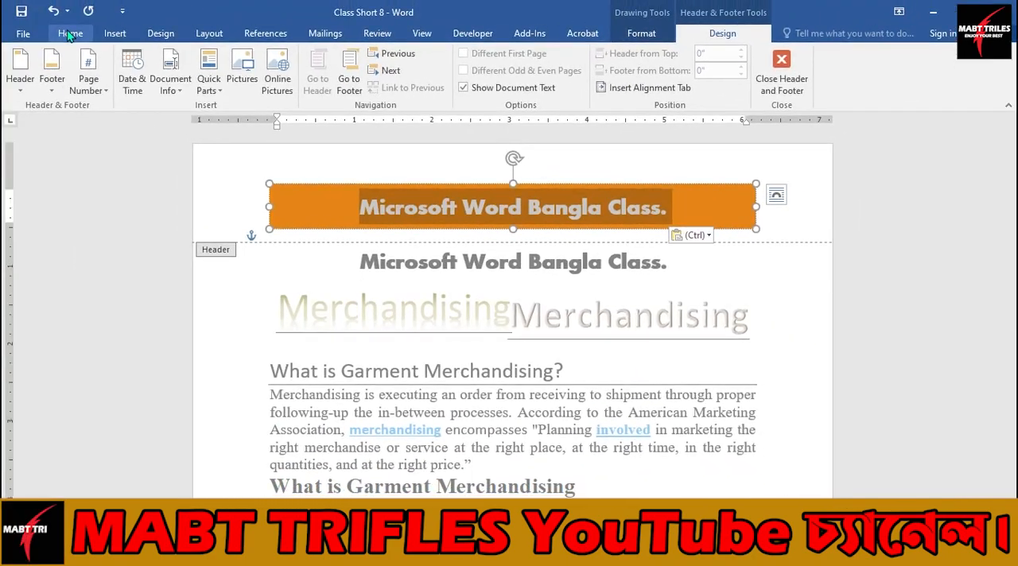
pyautogui.click(70, 34)
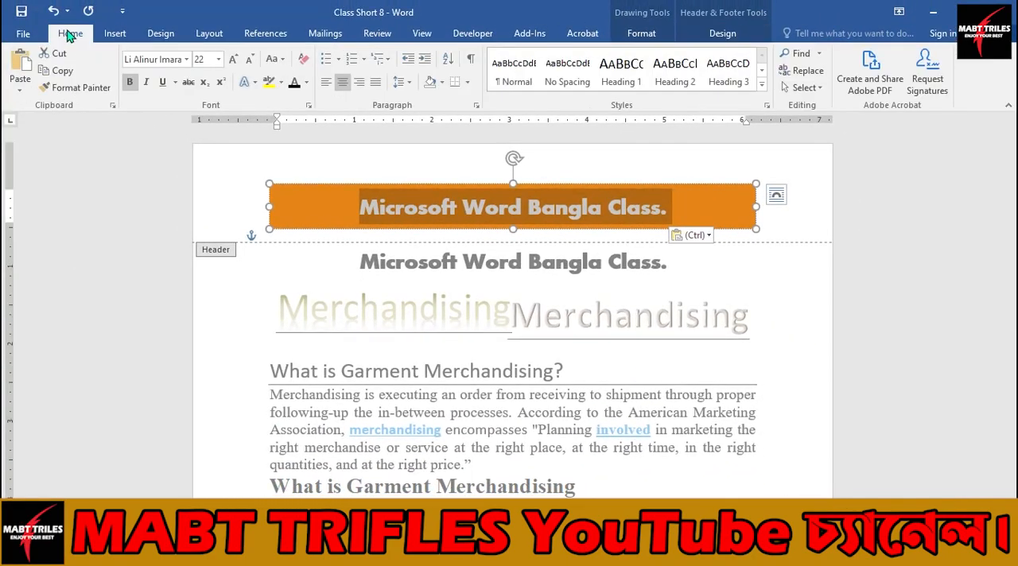
pyautogui.click(298, 84)
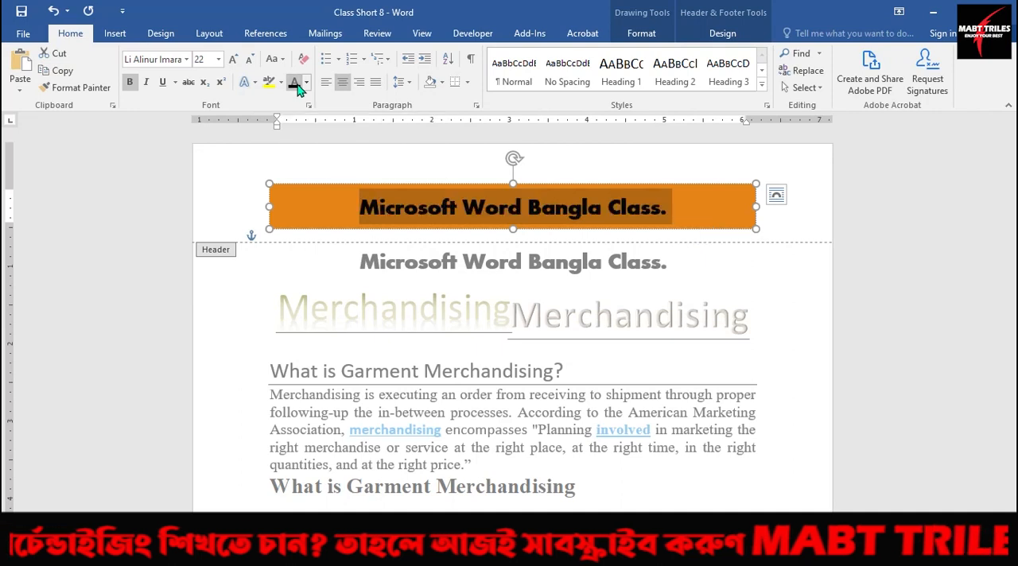
pyautogui.click(306, 82)
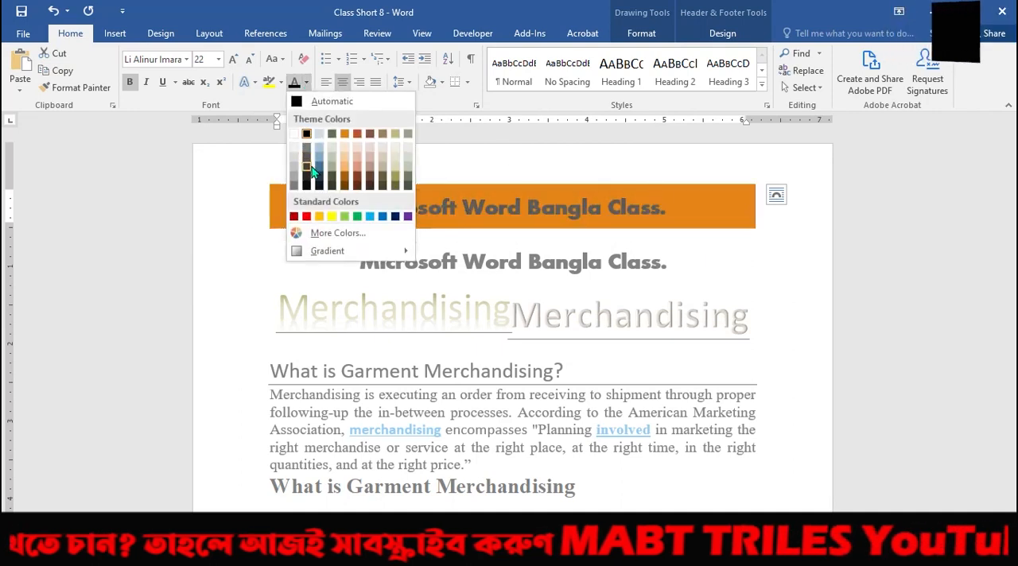
pyautogui.click(357, 217)
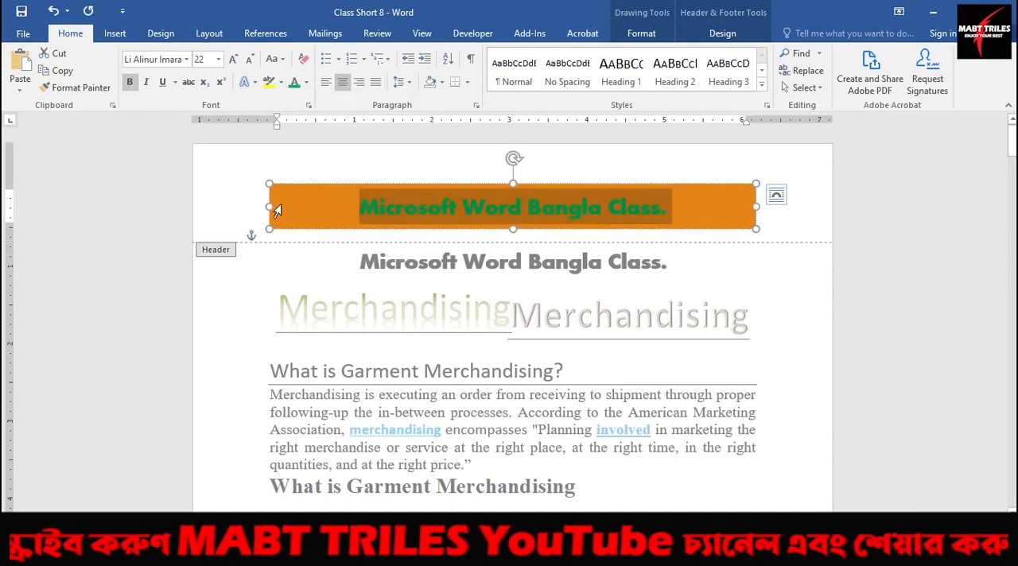
pyautogui.click(734, 204)
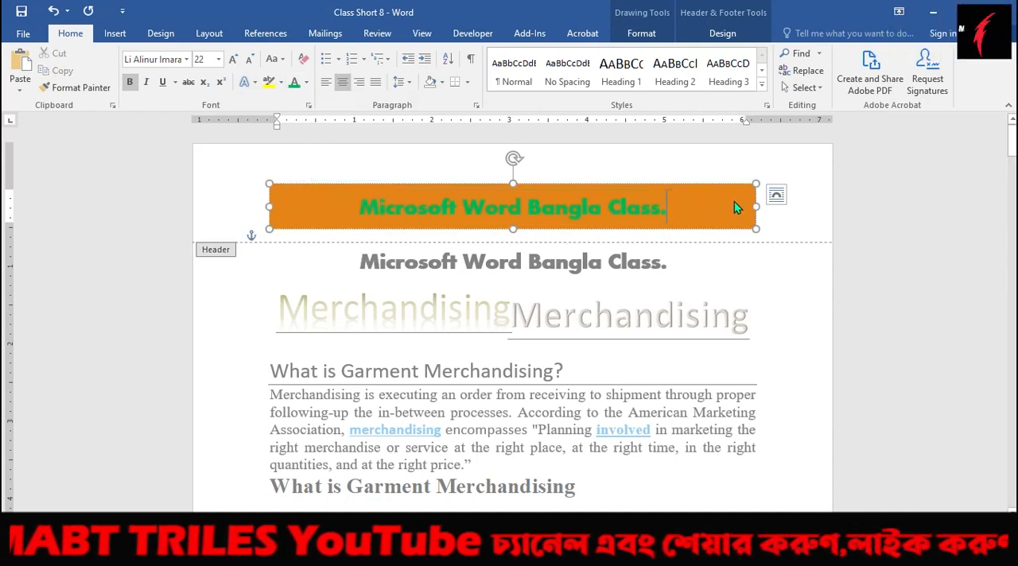
# Apply the Yellow theme color set to the document and return to the body text.
pyautogui.click(162, 33)
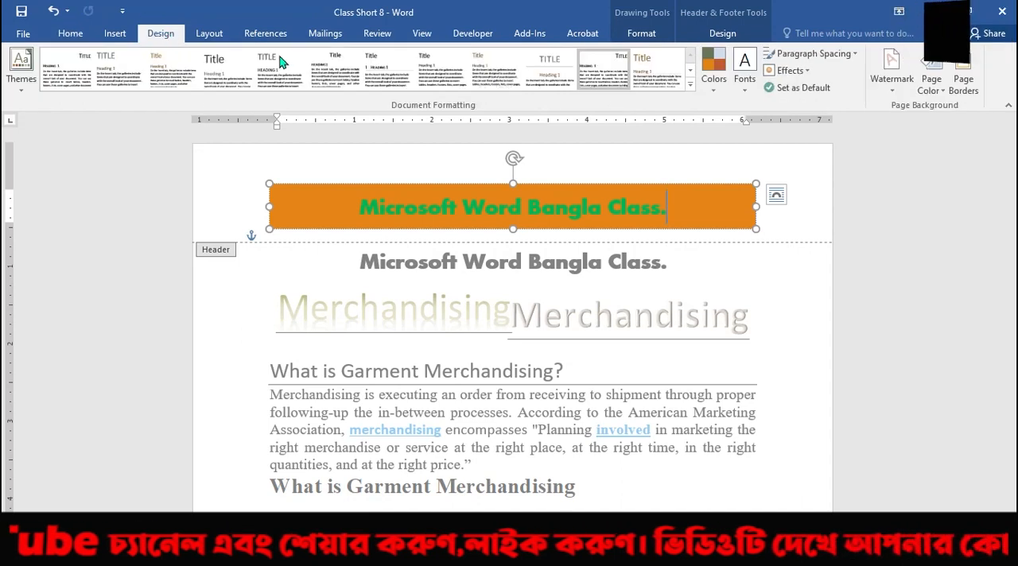
pyautogui.click(715, 90)
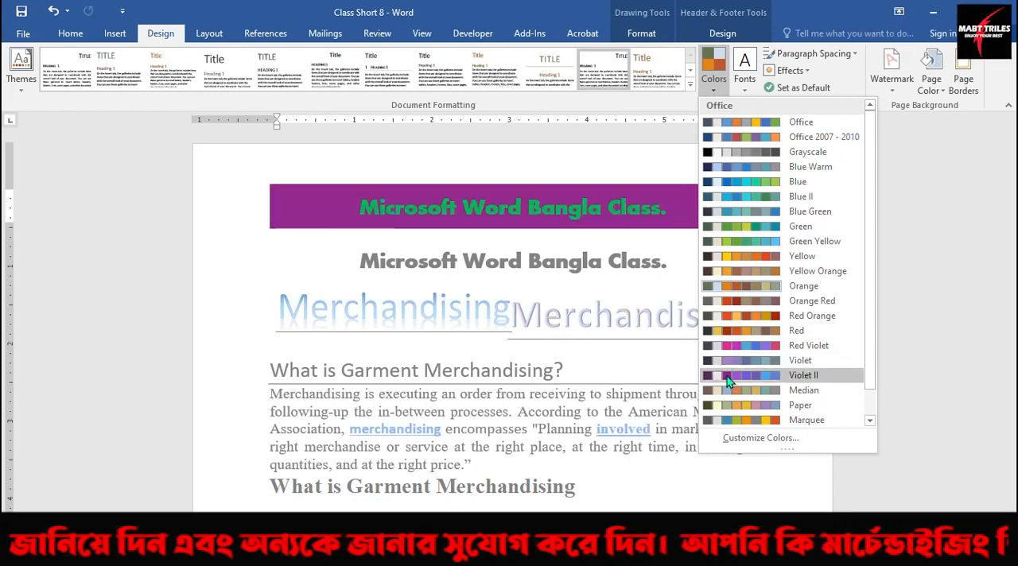
pyautogui.click(725, 255)
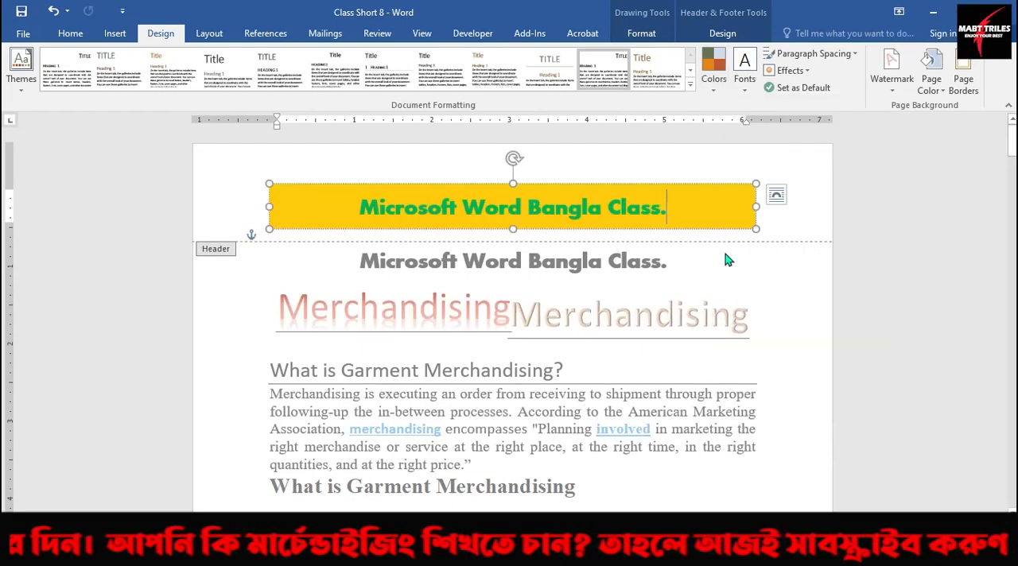
pyautogui.doubleClick(597, 280)
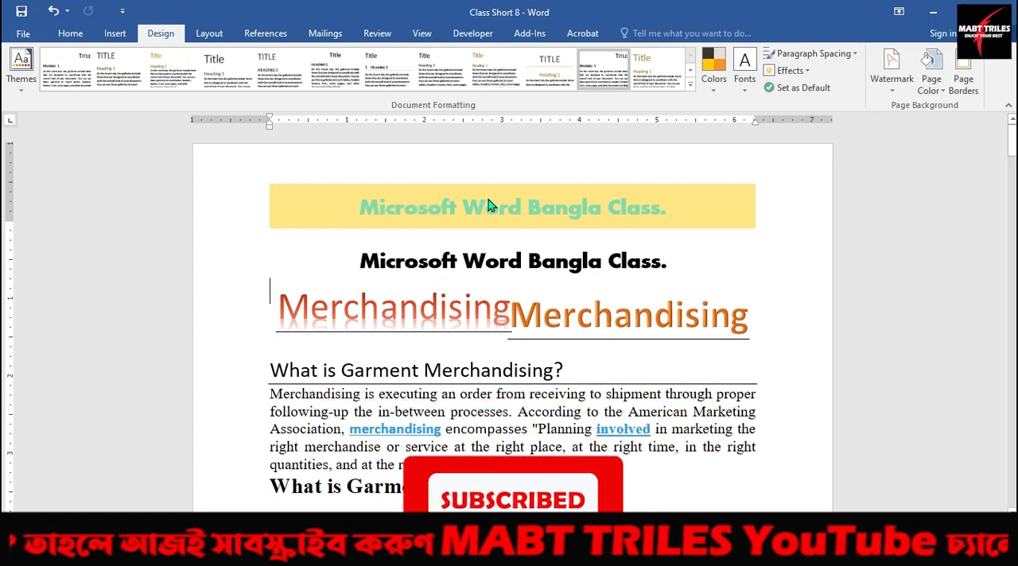
# Check the header on the pages in the print preview and return to the document.
pyautogui.click(23, 33)
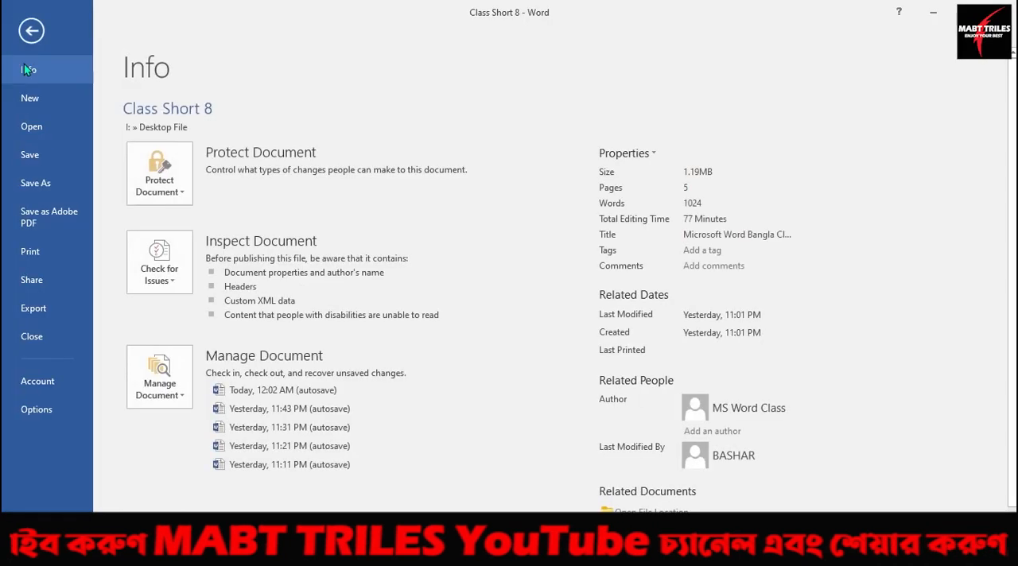
pyautogui.click(30, 252)
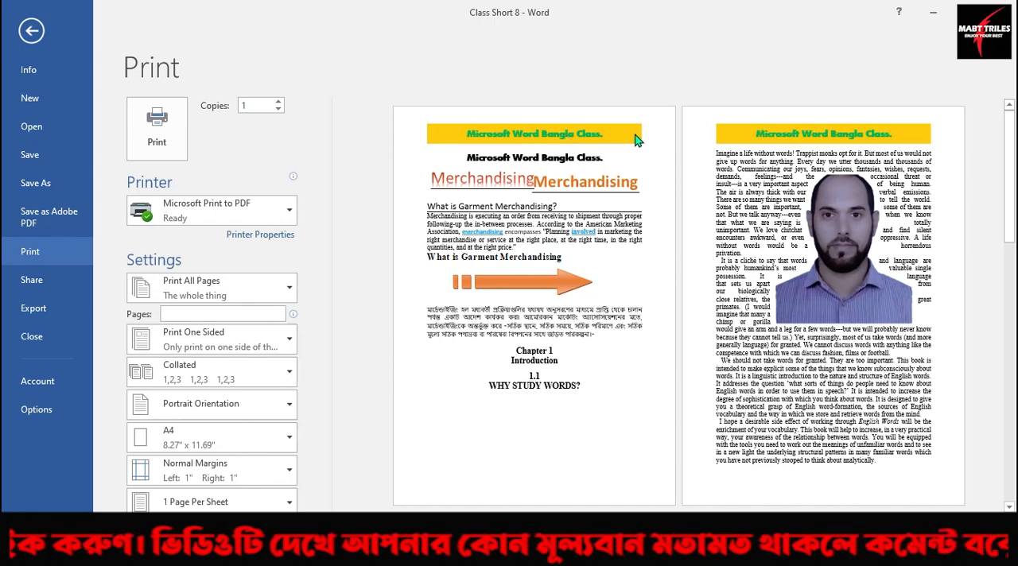
pyautogui.click(33, 33)
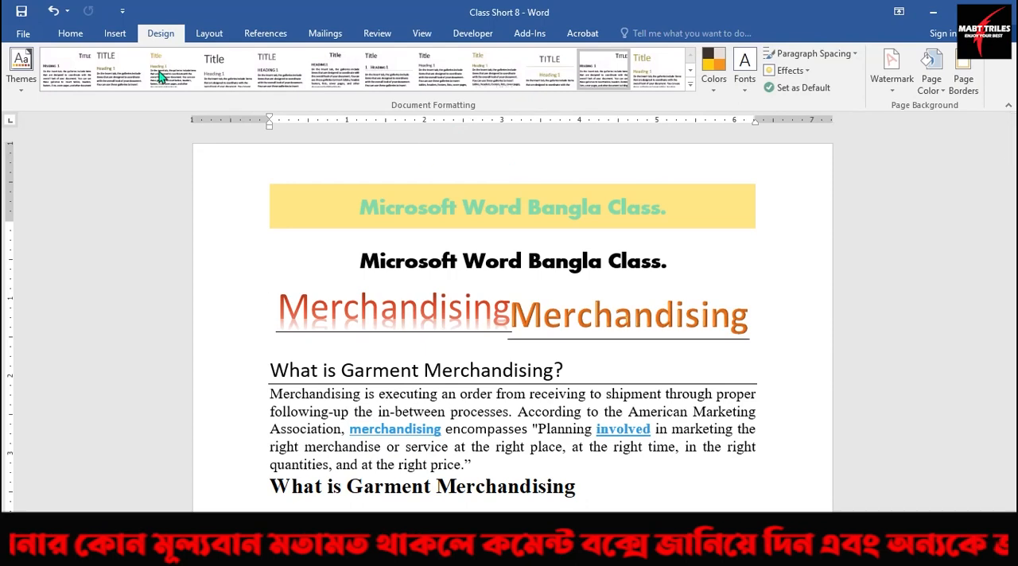
pyautogui.click(111, 35)
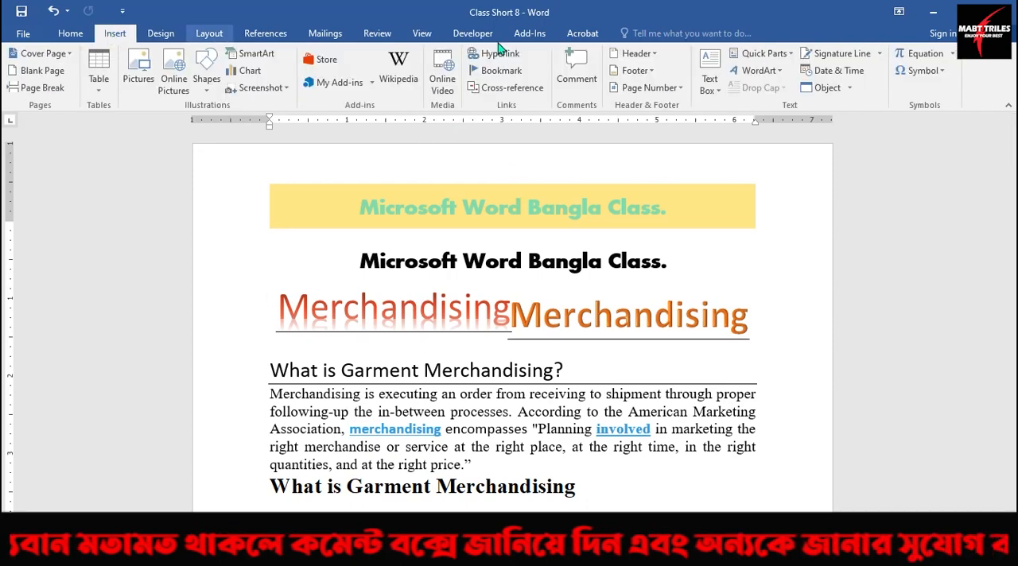
# Replace the document header with the built-in Facet (Even Page) header.
pyautogui.click(651, 54)
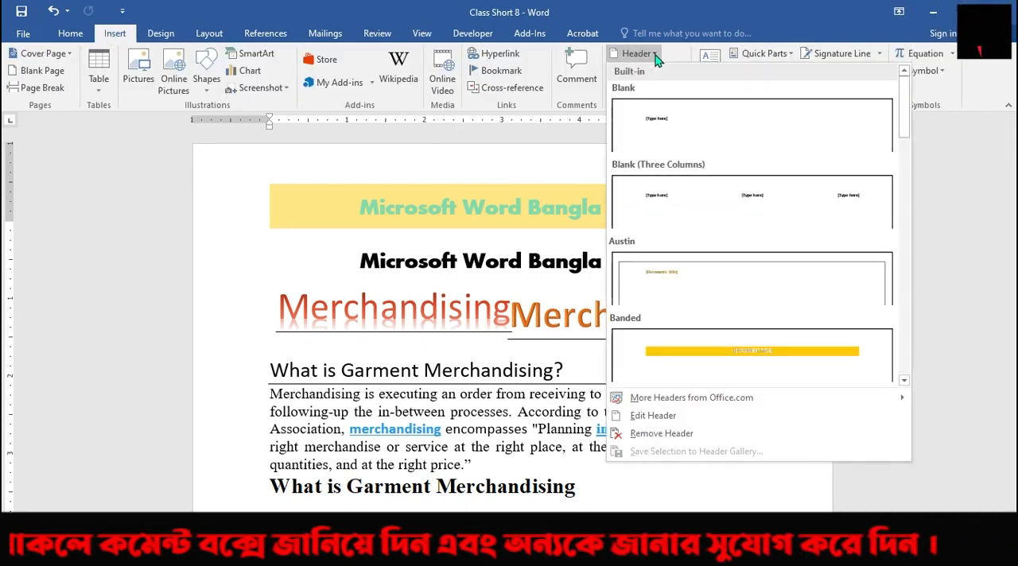
pyautogui.scroll(-3, 748, 263)
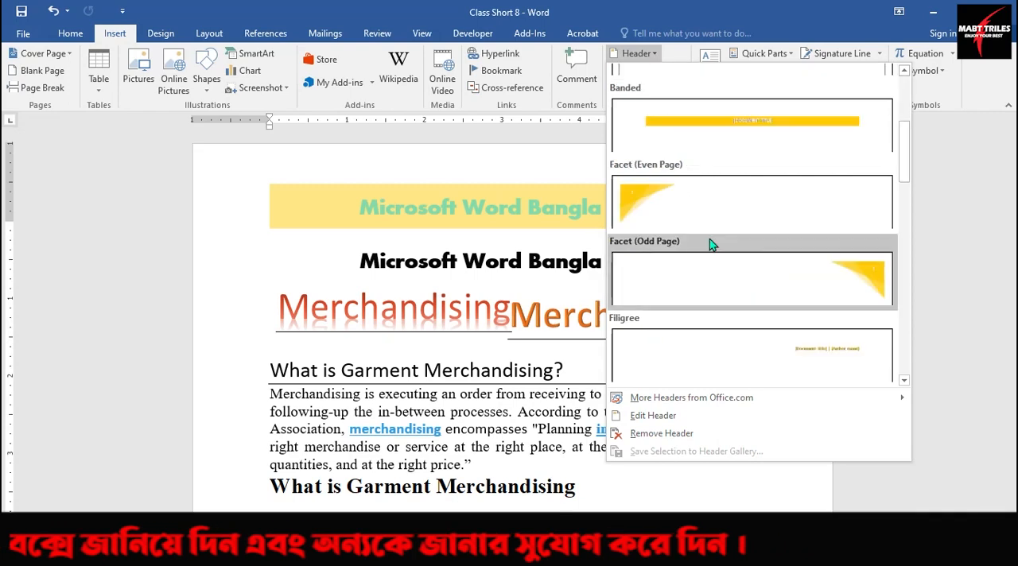
pyautogui.click(644, 199)
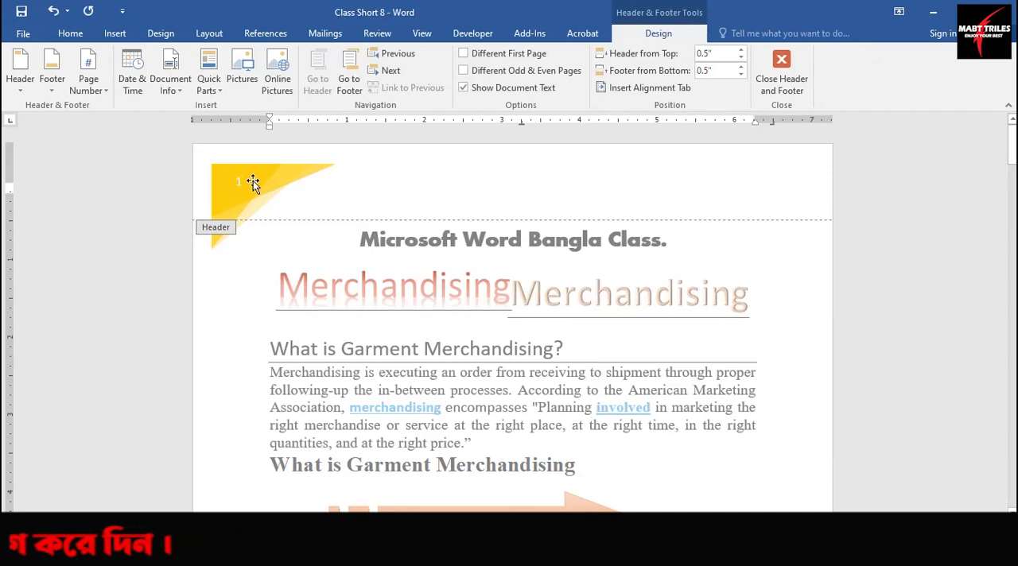
# Apply the Blue II theme color set to recolor the corner graphic in the header.
pyautogui.click(264, 181)
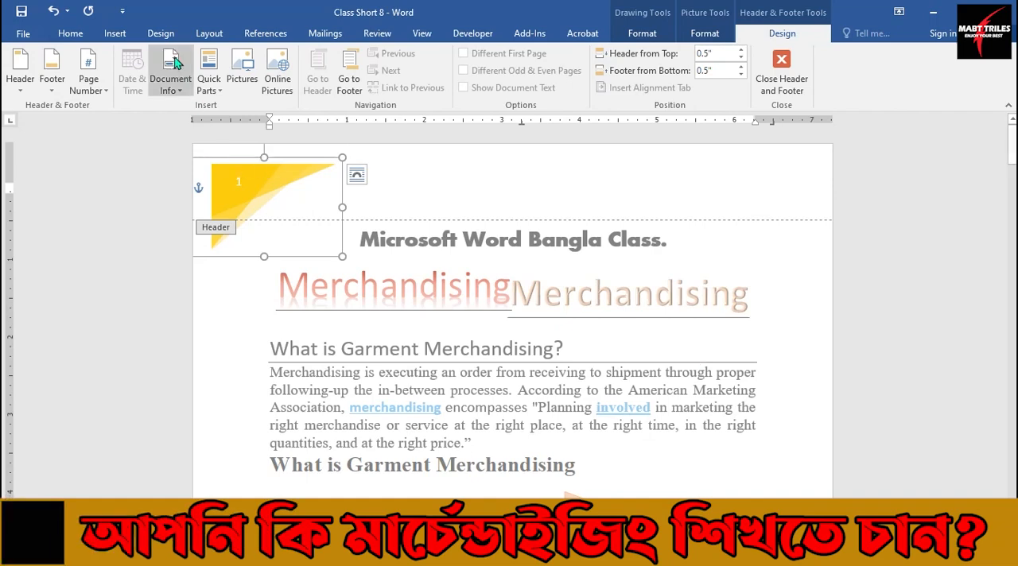
pyautogui.click(162, 35)
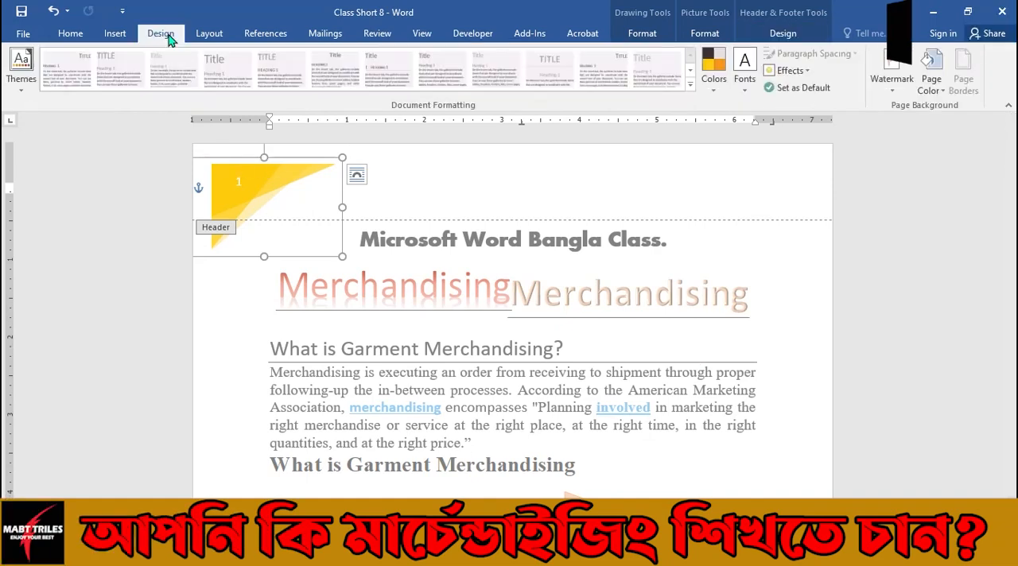
pyautogui.click(712, 89)
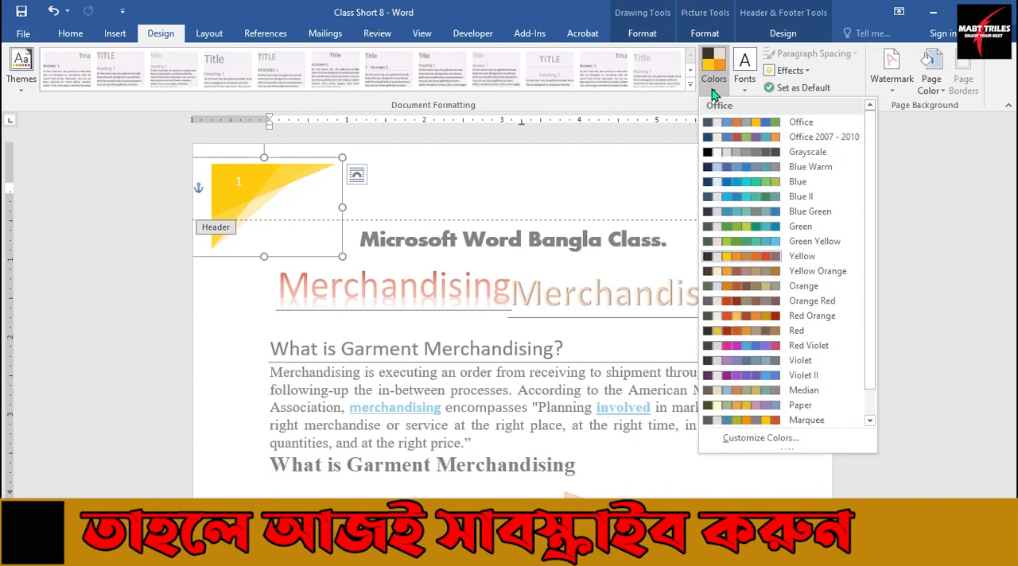
pyautogui.click(727, 196)
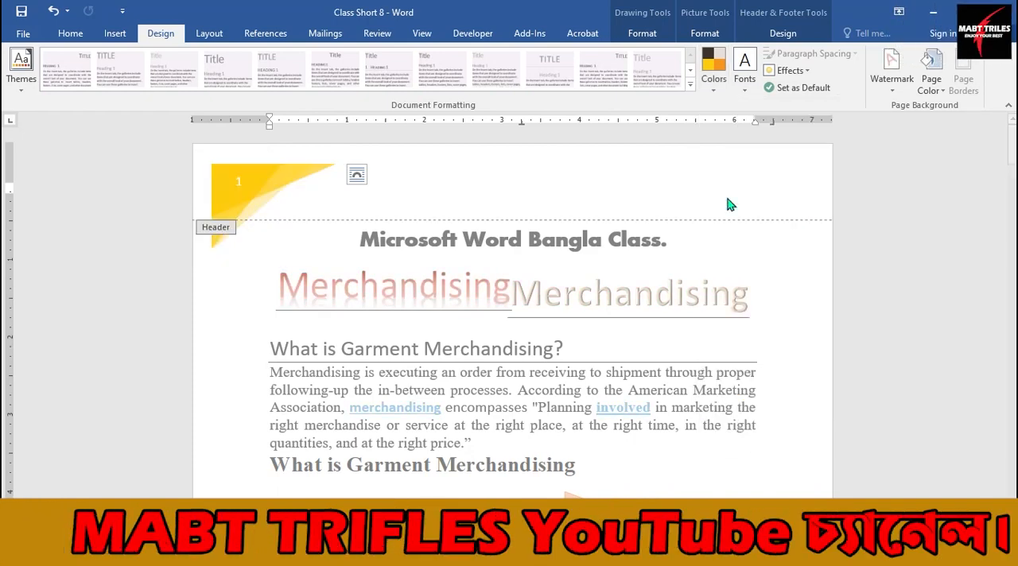
# Format the page number in the header graphic as bold, 16 pt, standard red, and return to the body text.
pyautogui.click(239, 184)
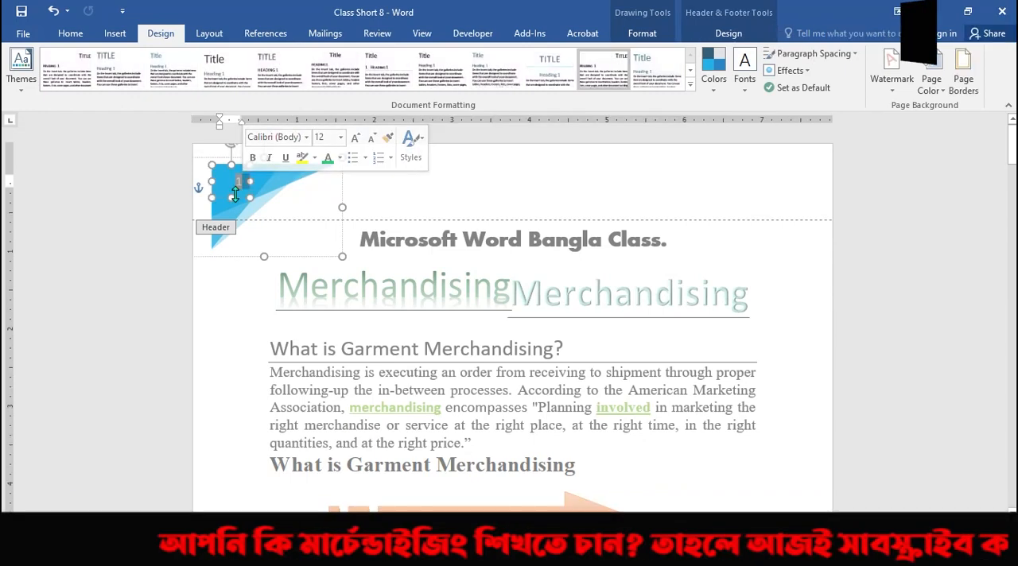
pyautogui.scroll(-15, 292, 296)
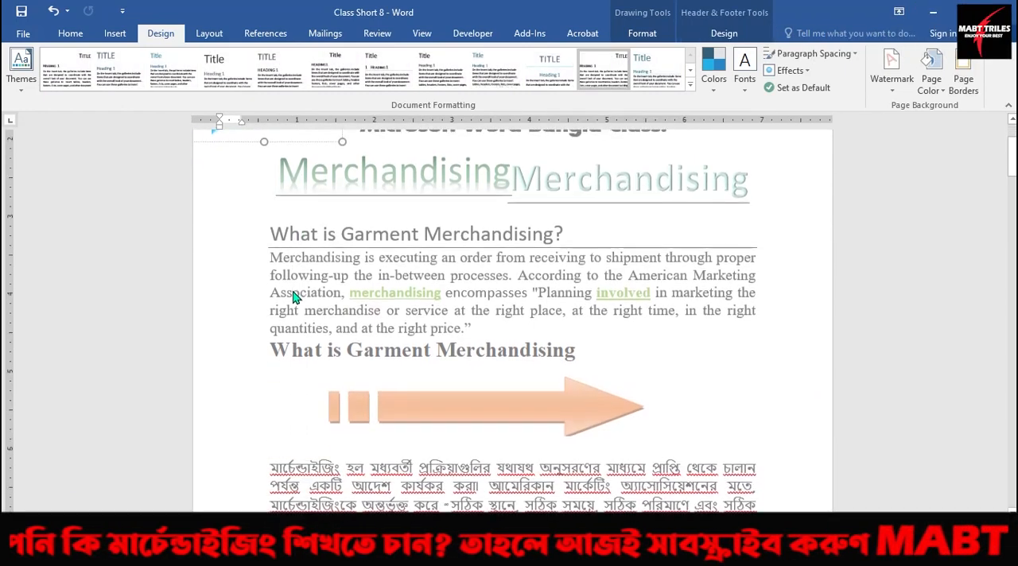
pyautogui.scroll(-4, 293, 298)
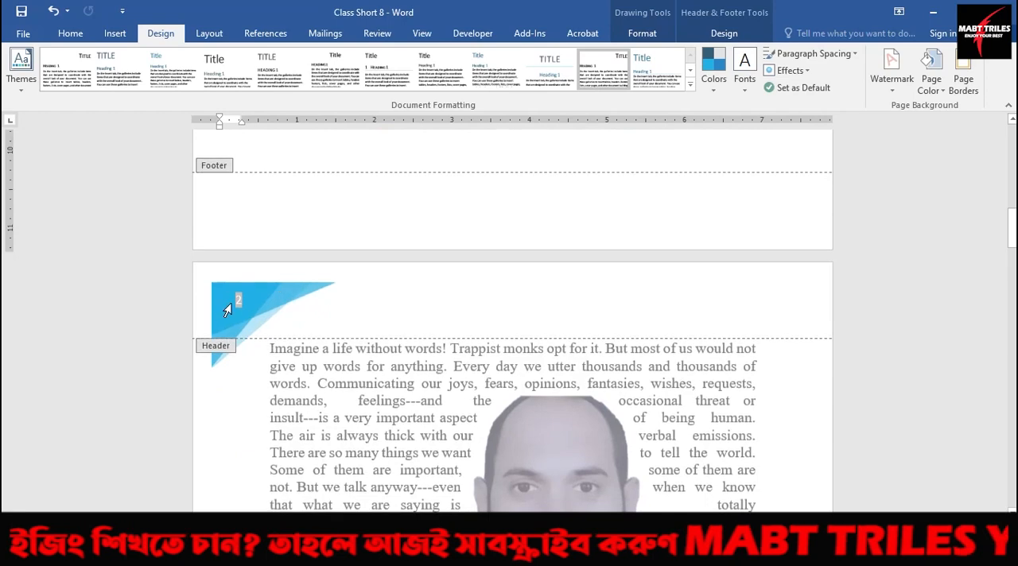
pyautogui.scroll(18, 282, 299)
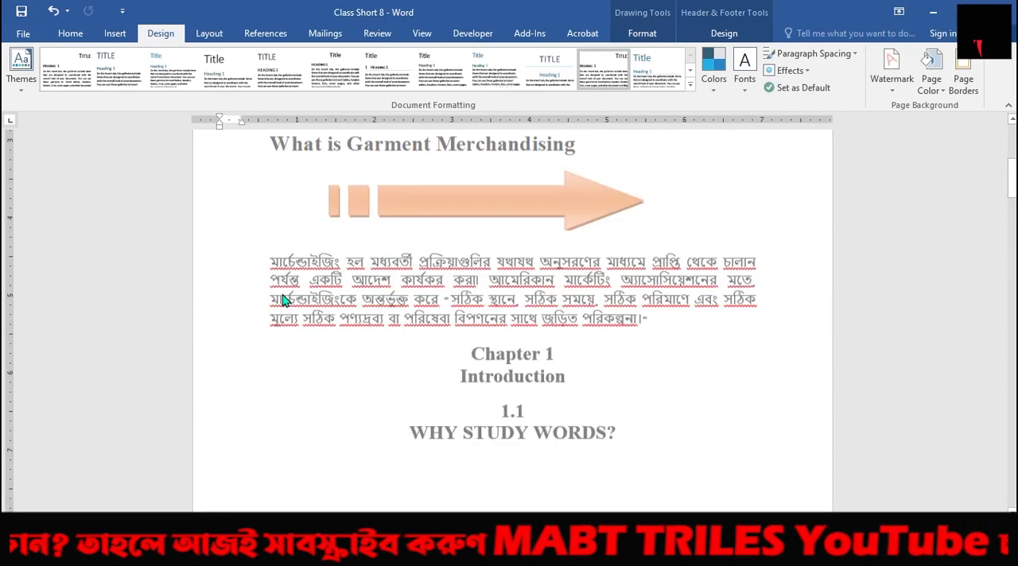
pyautogui.click(72, 33)
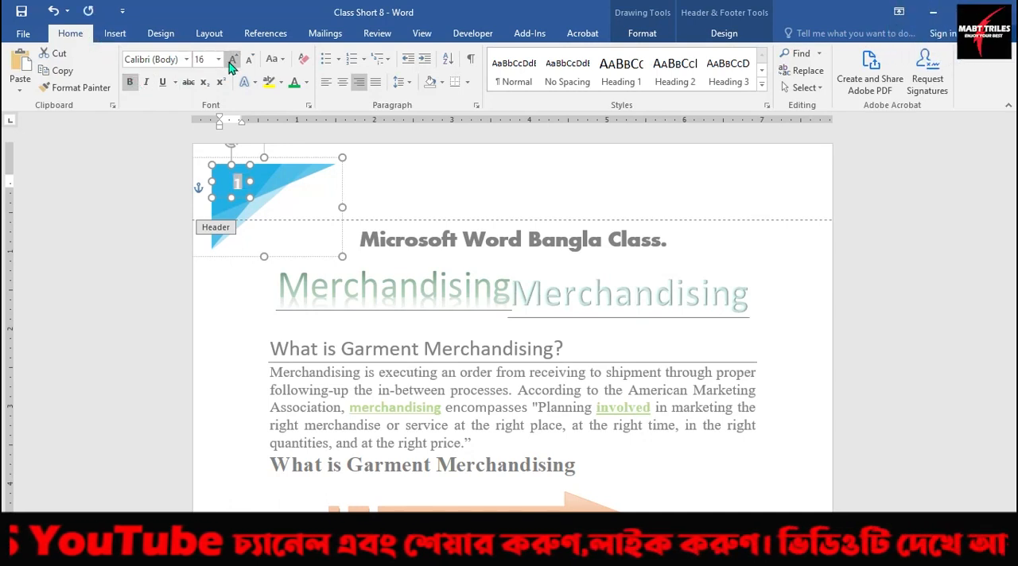
pyautogui.click(306, 83)
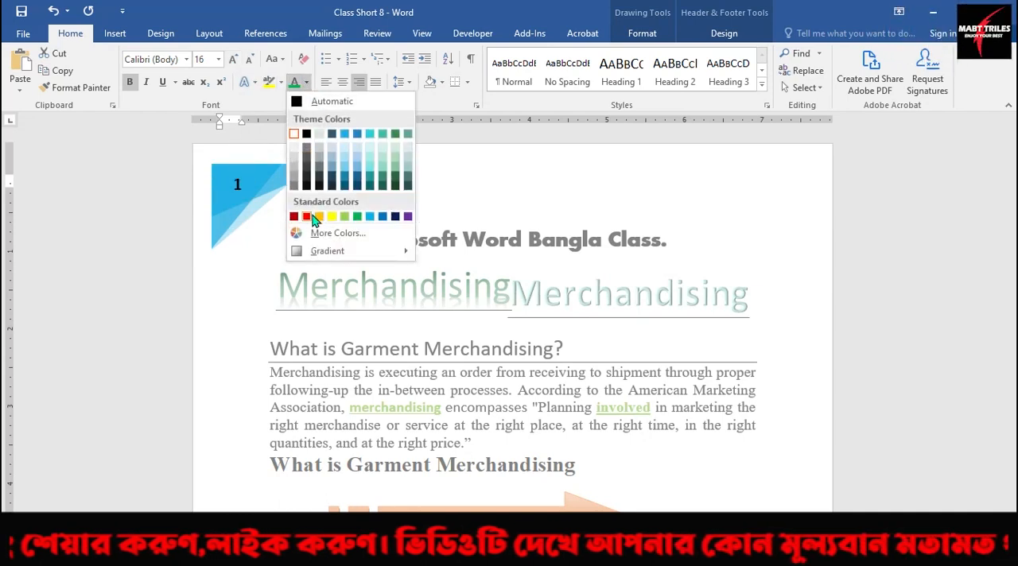
pyautogui.click(306, 216)
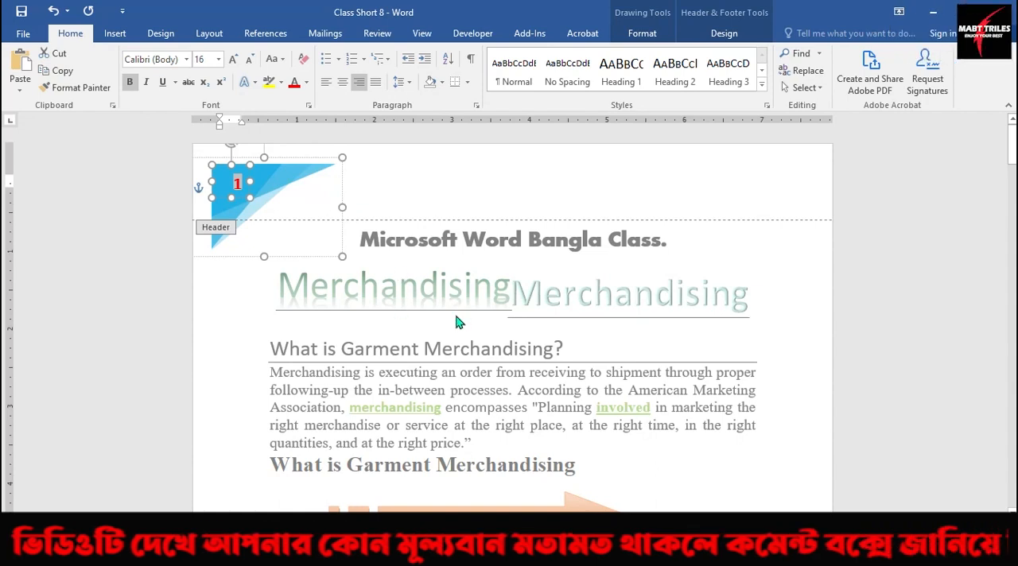
pyautogui.doubleClick(360, 349)
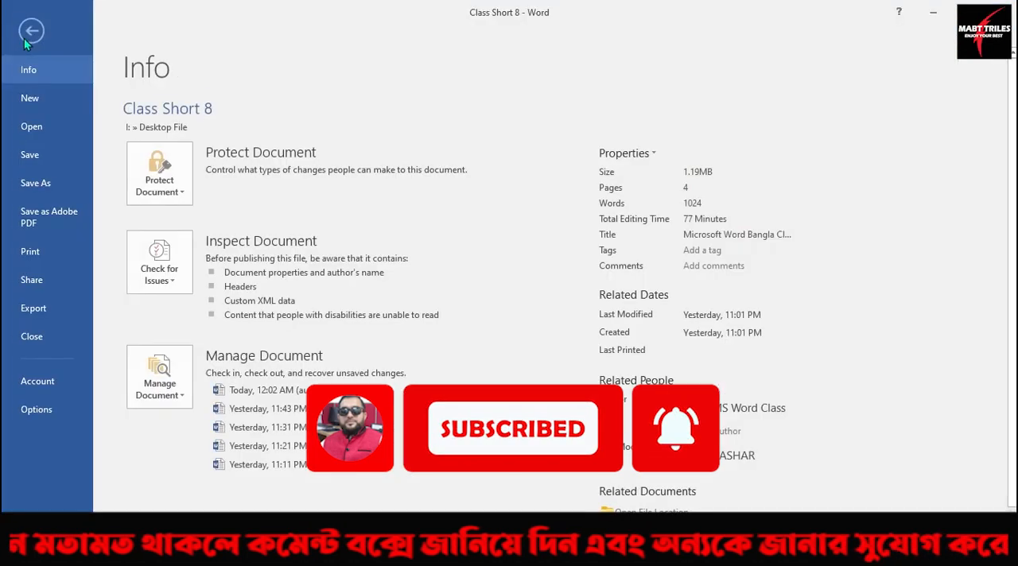
# Check the corner header and page numbers in the print preview and return to the document.
pyautogui.click(23, 33)
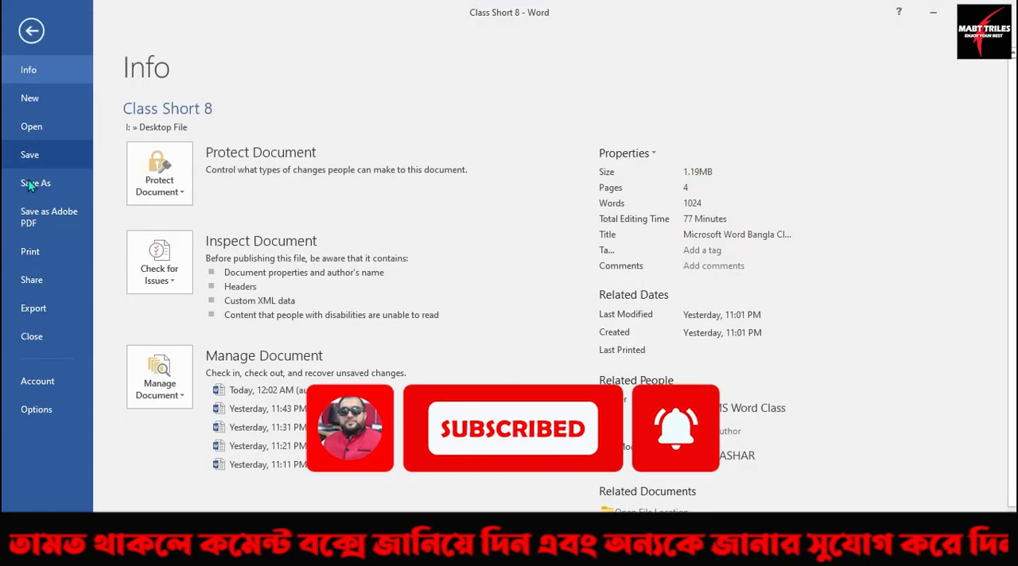
pyautogui.click(37, 255)
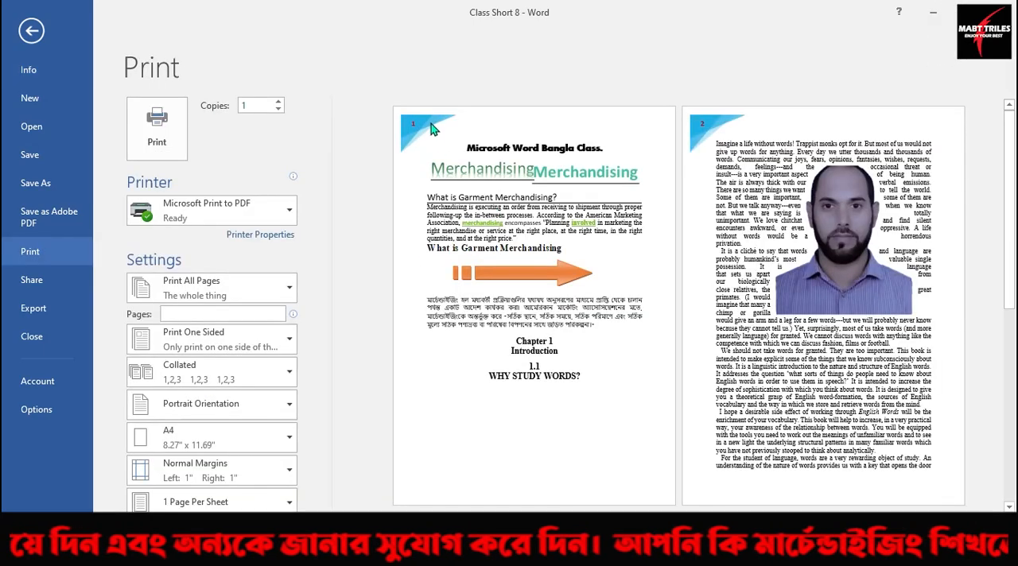
pyautogui.click(32, 30)
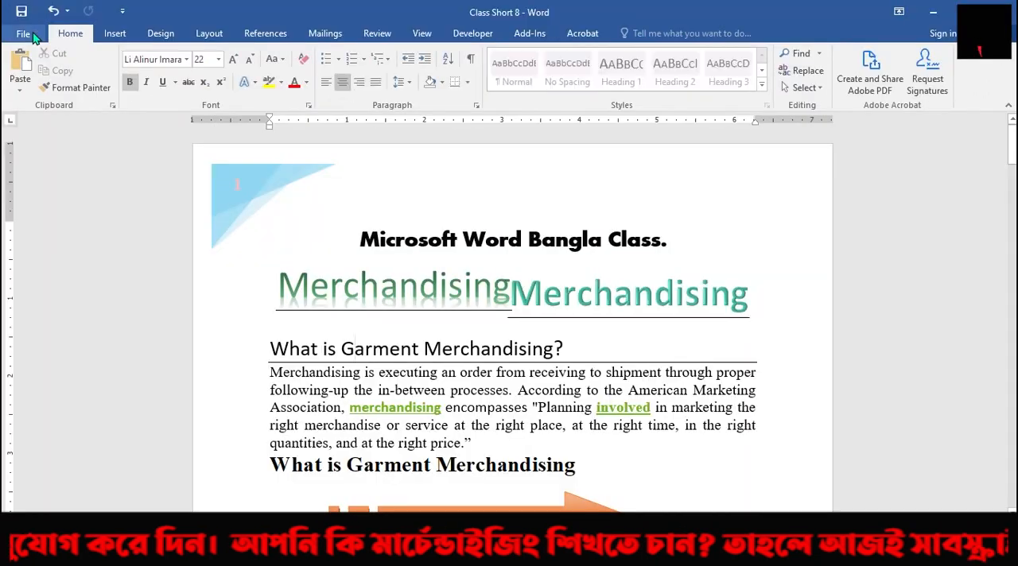
# Replace the header with the built-in Motion (Even Page) header and select its page number box.
pyautogui.click(116, 34)
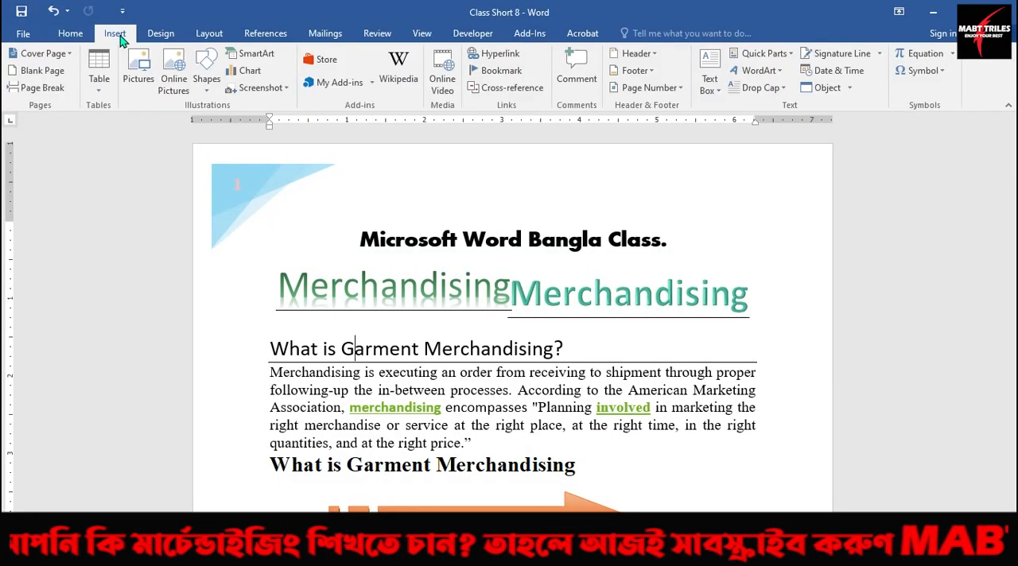
pyautogui.click(653, 54)
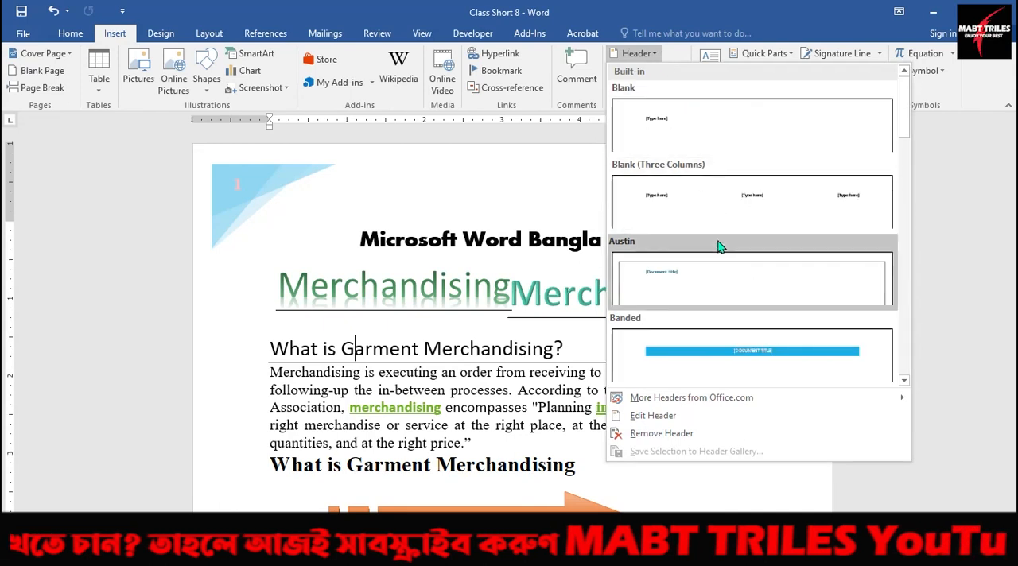
pyautogui.scroll(-3, 716, 244)
pyautogui.scroll(-3, 720, 282)
pyautogui.scroll(-3, 719, 283)
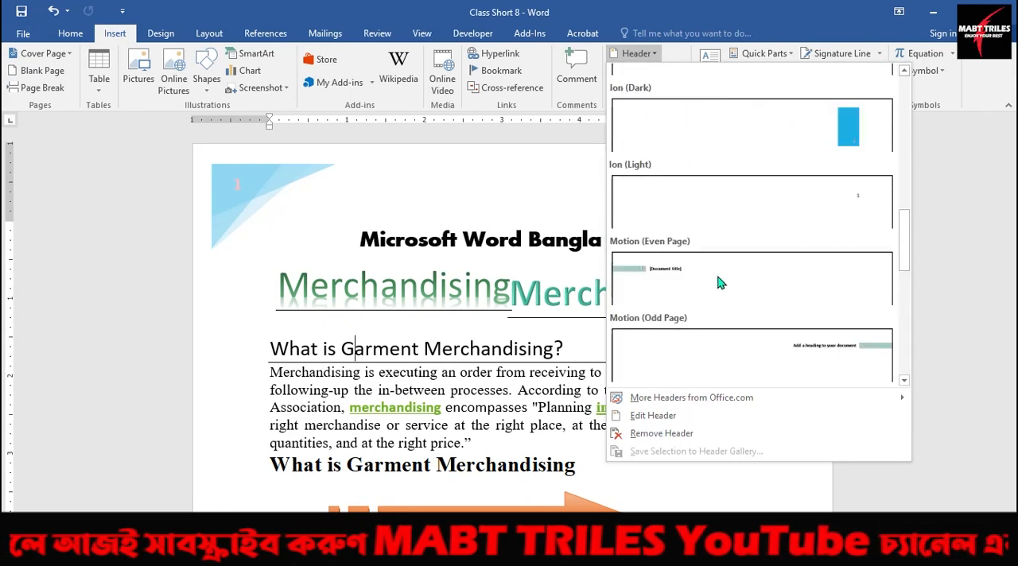
pyautogui.click(668, 278)
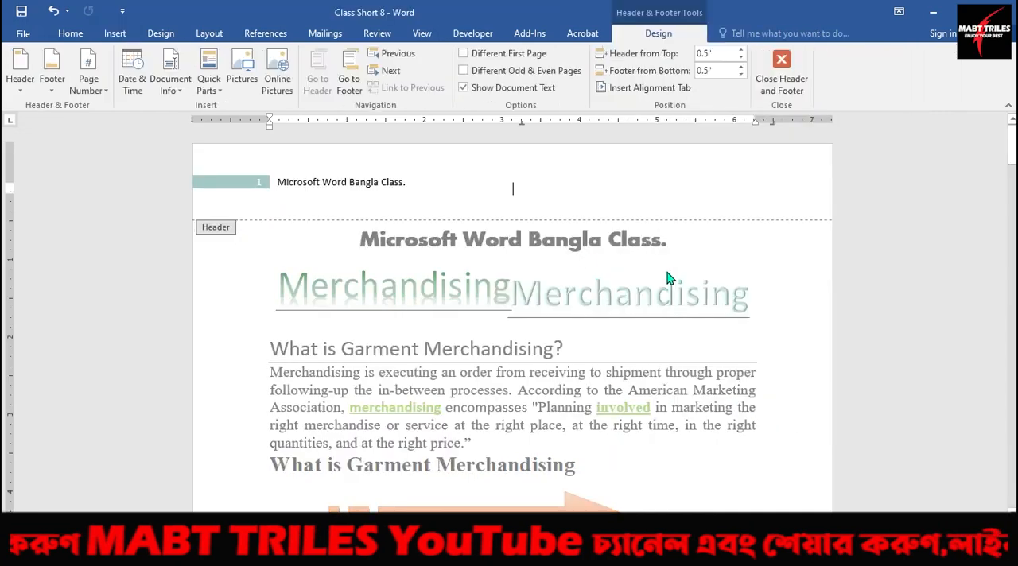
pyautogui.click(243, 186)
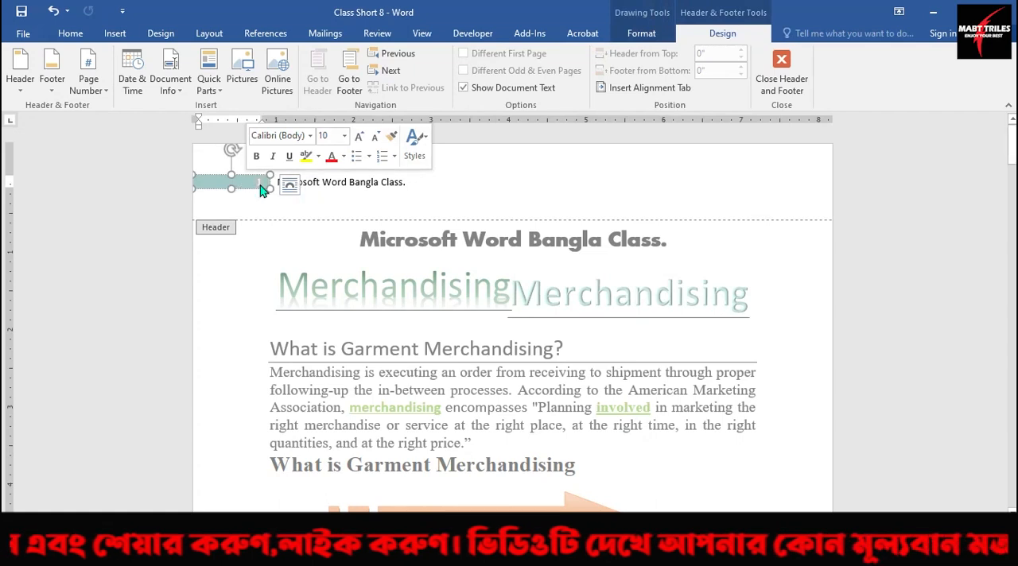
pyautogui.click(70, 33)
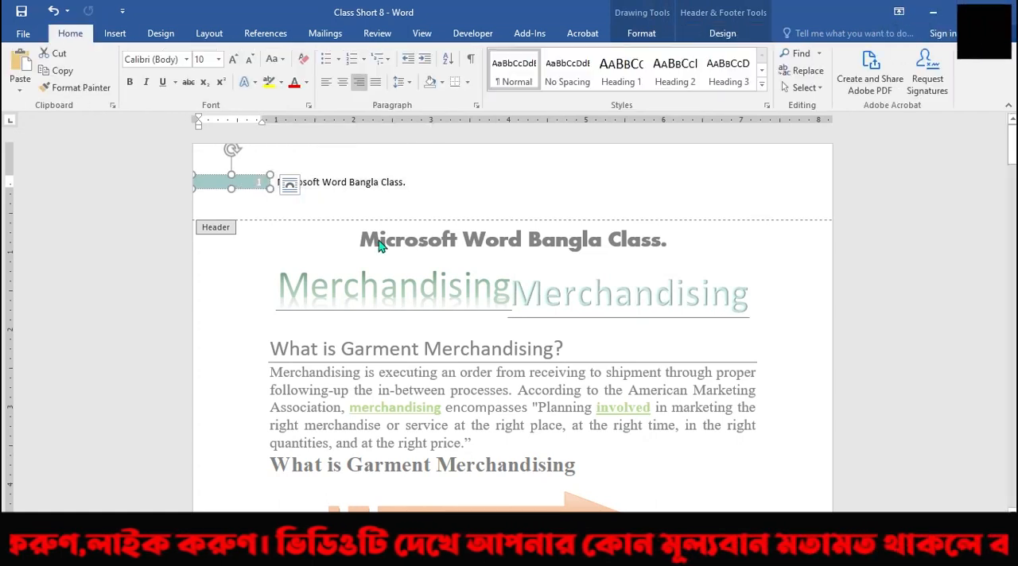
# Browse the built-in header designs and replace the current header with the Whisp header.
pyautogui.click(115, 34)
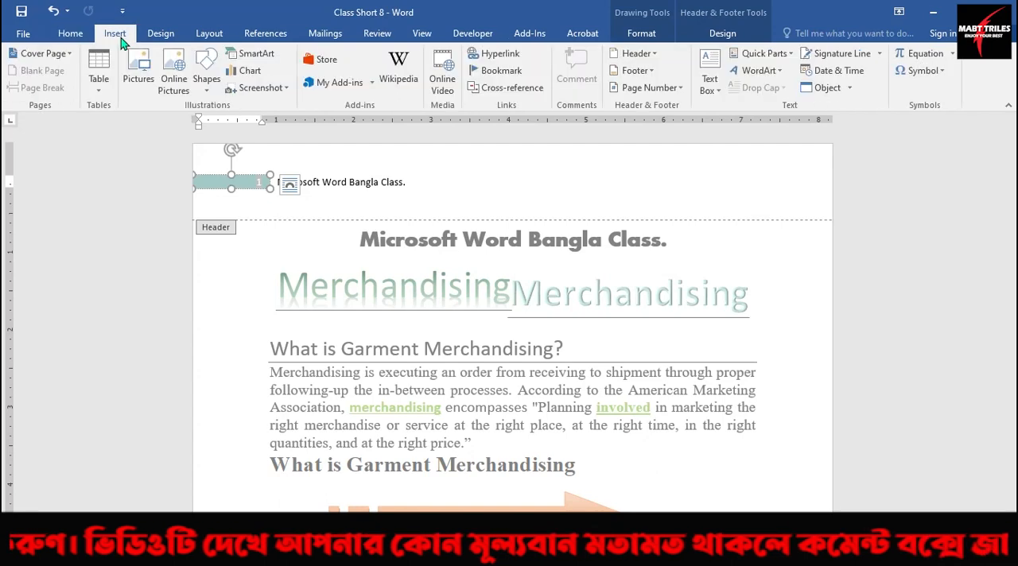
pyautogui.click(654, 54)
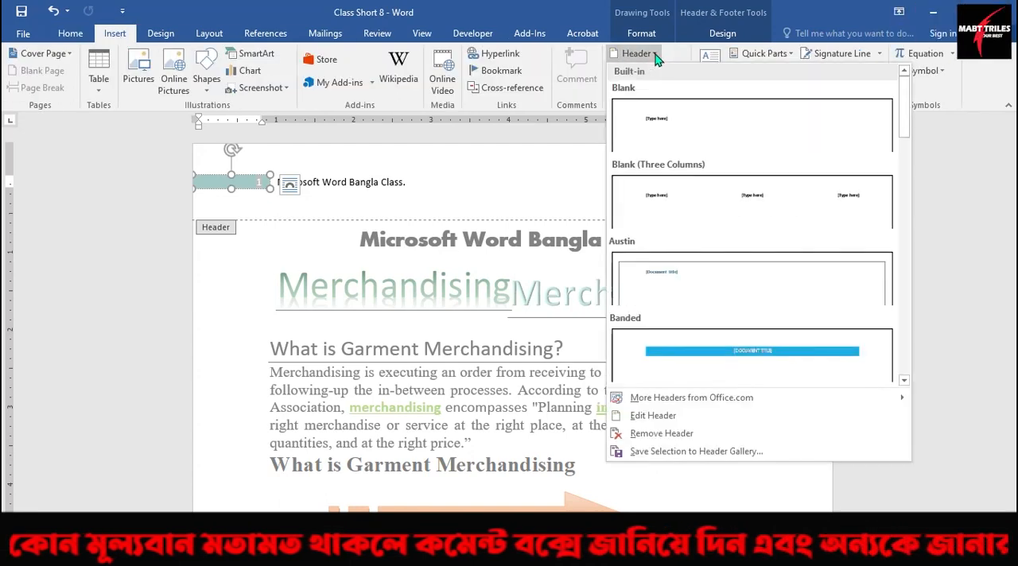
pyautogui.scroll(-5, 708, 269)
pyautogui.scroll(3, 711, 268)
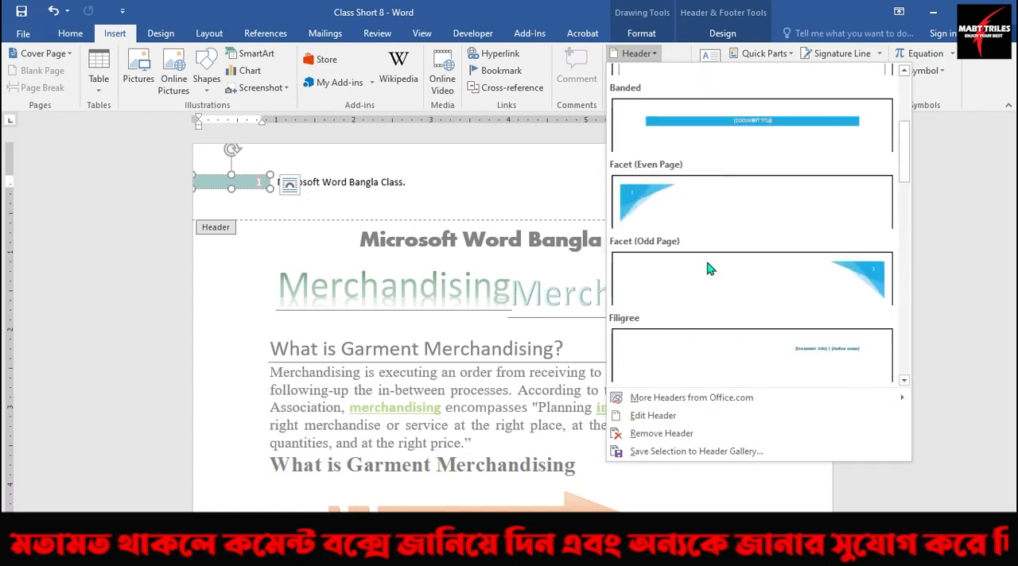
pyautogui.scroll(-3, 711, 269)
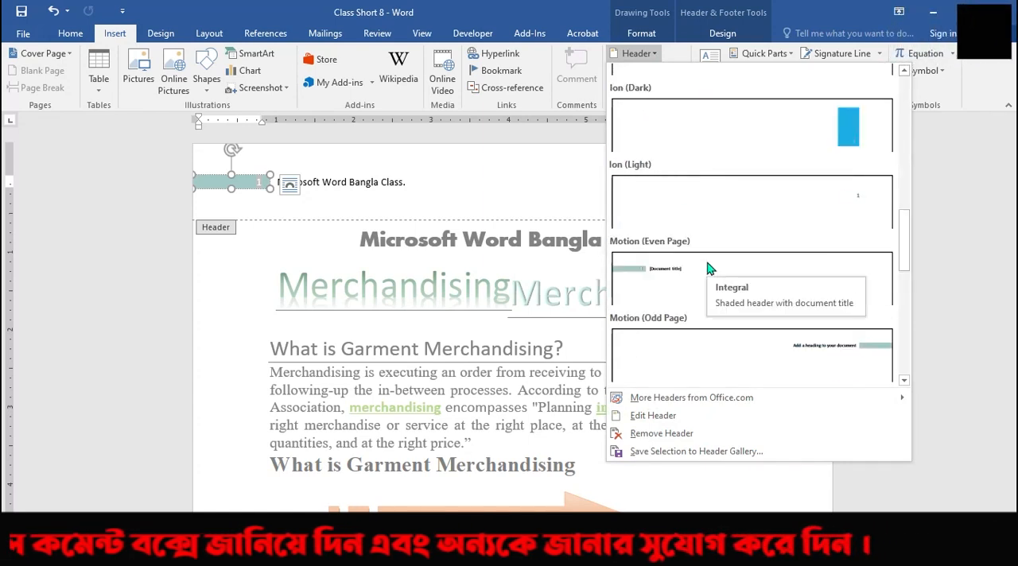
pyautogui.scroll(-6, 710, 269)
pyautogui.scroll(3, 710, 269)
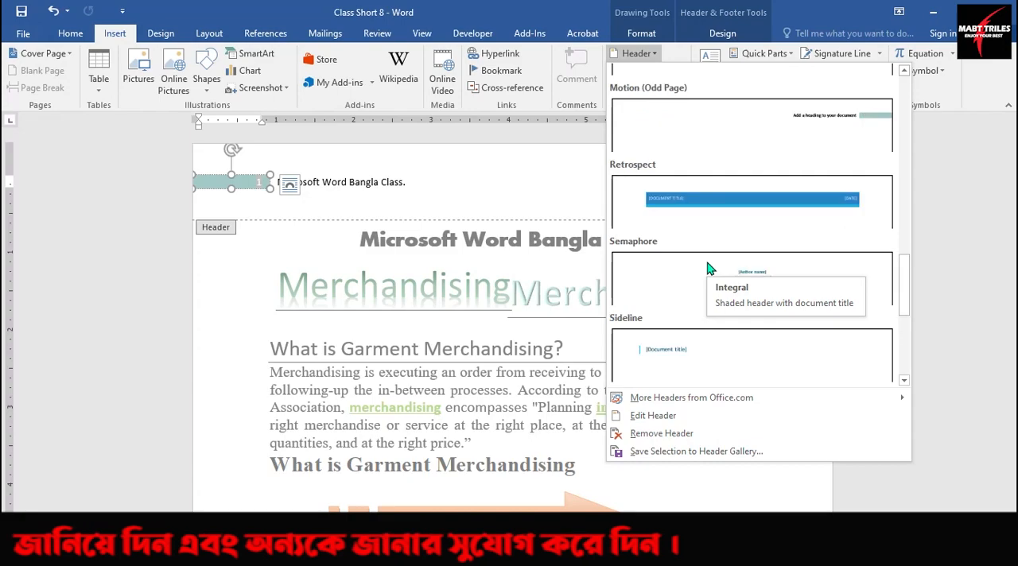
pyautogui.scroll(-3, 728, 239)
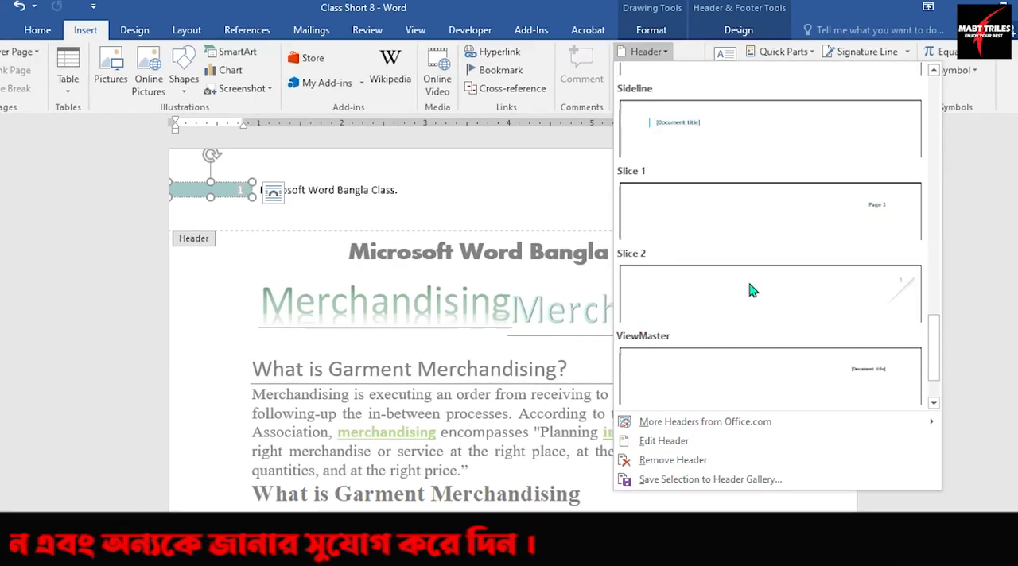
pyautogui.scroll(-1, 752, 290)
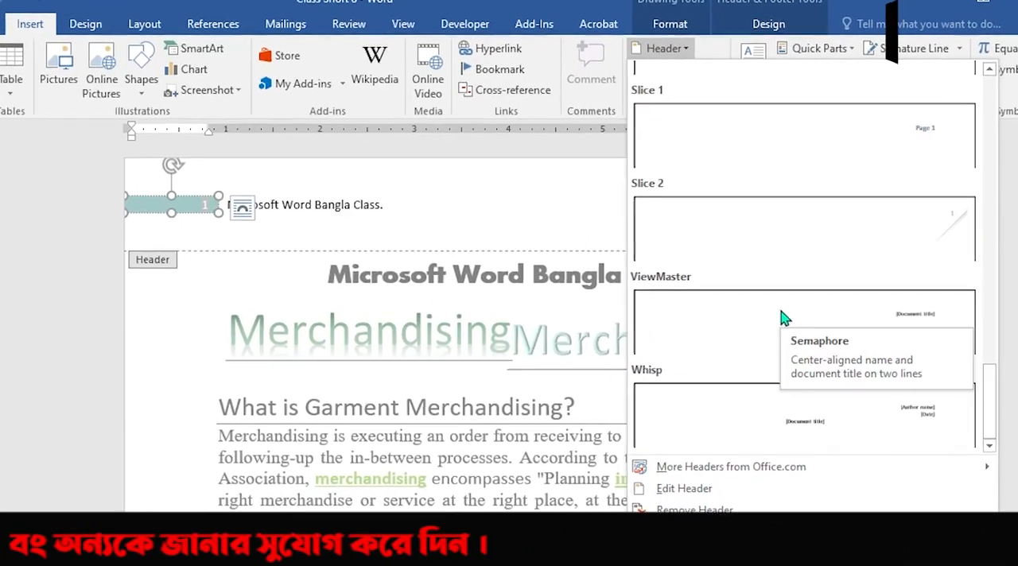
pyautogui.press('Escape')
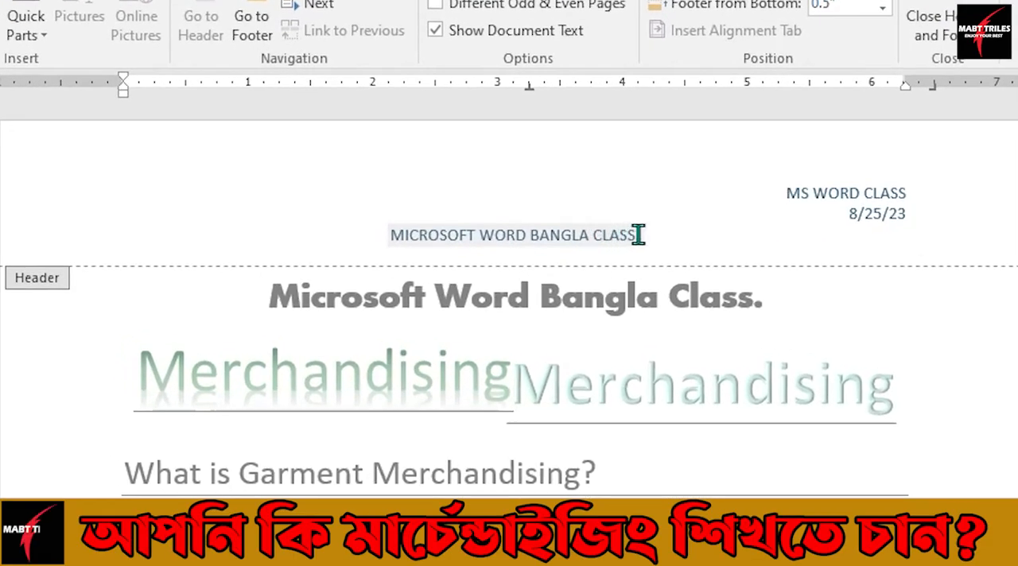
# Examine the document title and author fields in the header by selecting each of them.
pyautogui.moveTo(637, 234); pyautogui.dragTo(381, 234)
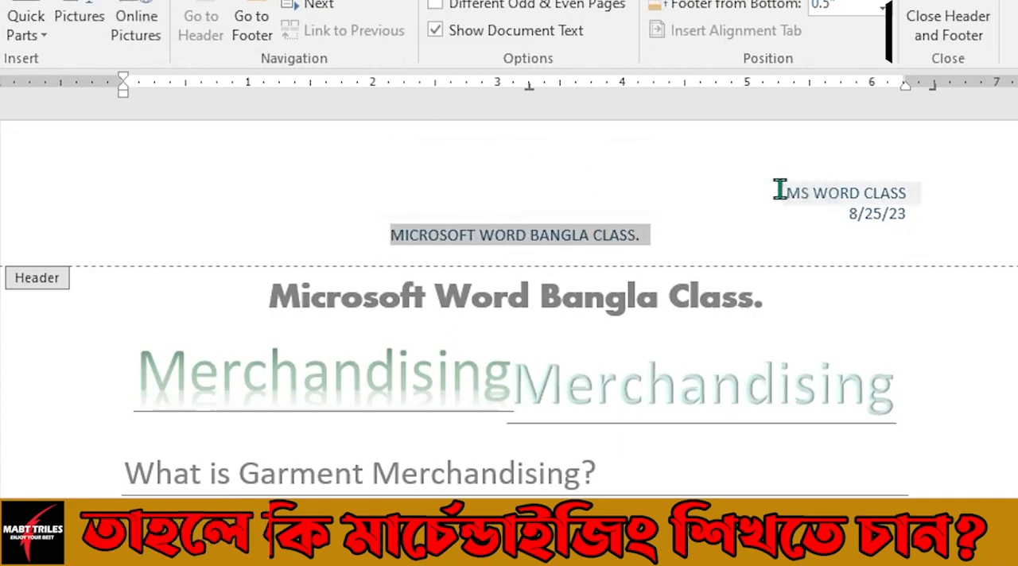
pyautogui.click(882, 194)
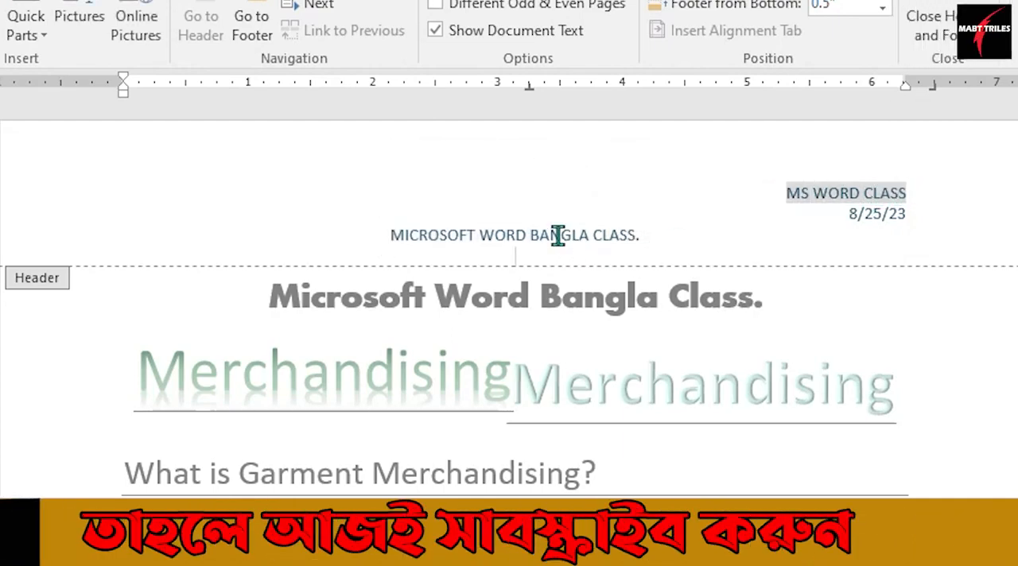
pyautogui.click(516, 255)
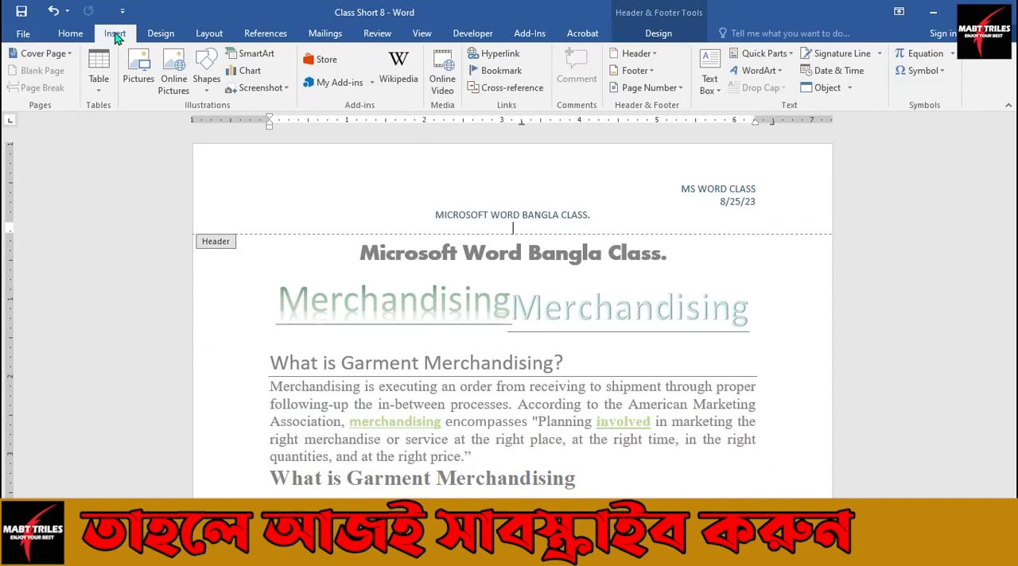
# Browse the built-in header designs and replace the current header with the Banded header.
pyautogui.click(114, 33)
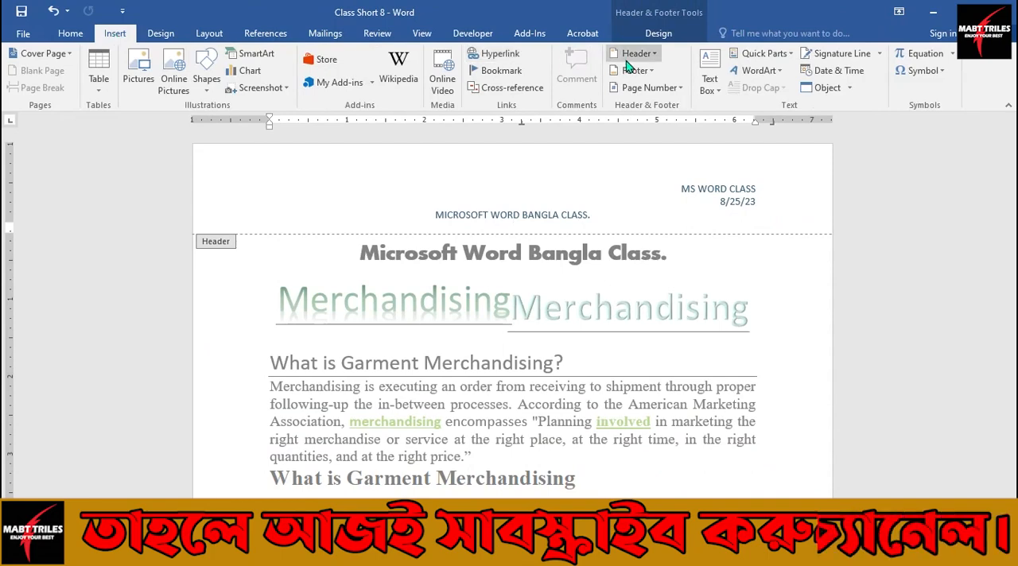
pyautogui.click(653, 54)
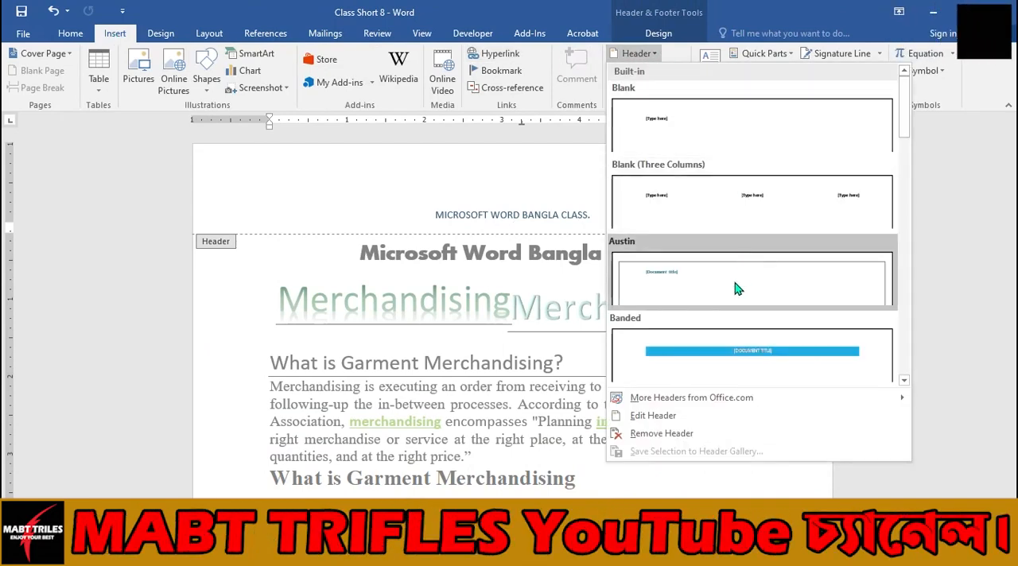
pyautogui.scroll(-4, 735, 293)
pyautogui.scroll(-3, 737, 295)
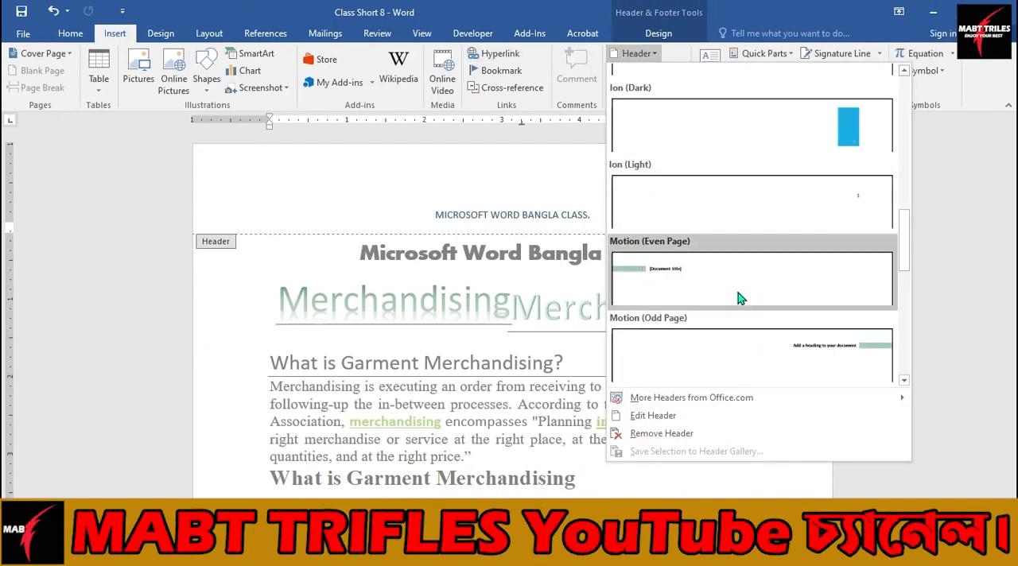
pyautogui.scroll(-2, 779, 288)
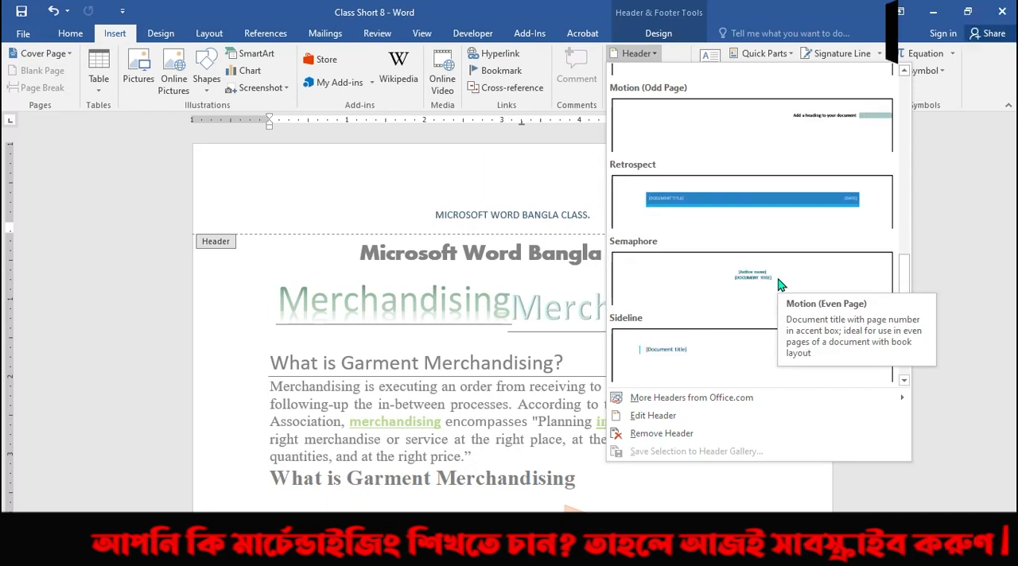
pyautogui.scroll(8, 780, 284)
pyautogui.scroll(-3, 779, 285)
pyautogui.scroll(3, 779, 285)
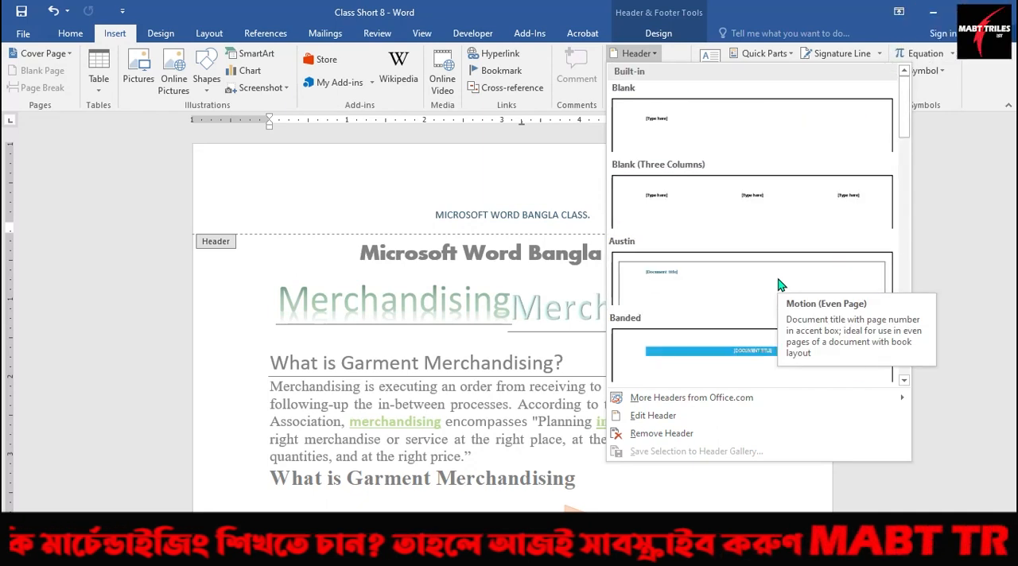
pyautogui.scroll(-3, 779, 285)
pyautogui.click(765, 123)
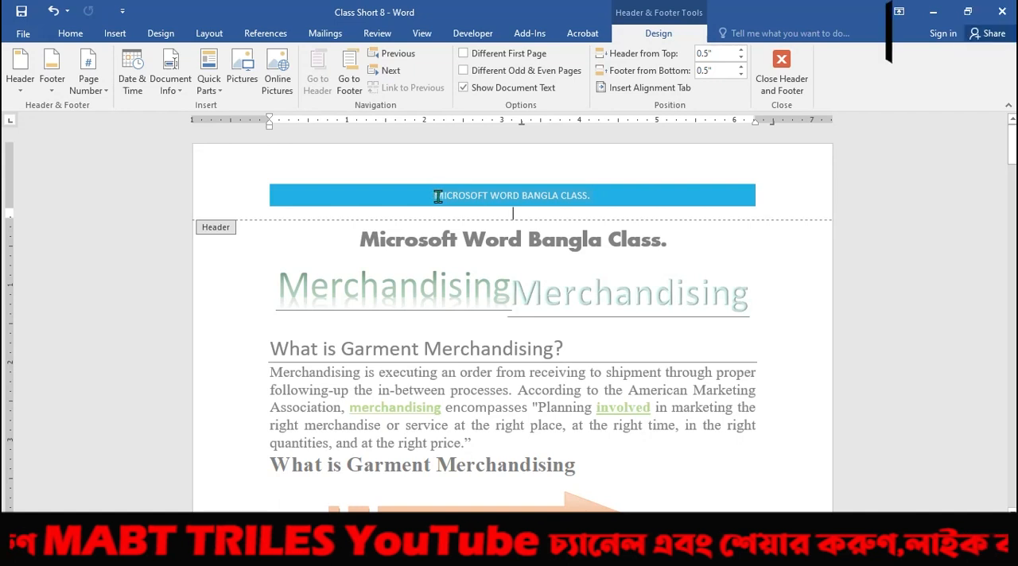
# Delete the title text from the blue banner and cut the banner shape out of the header.
pyautogui.click(373, 198)
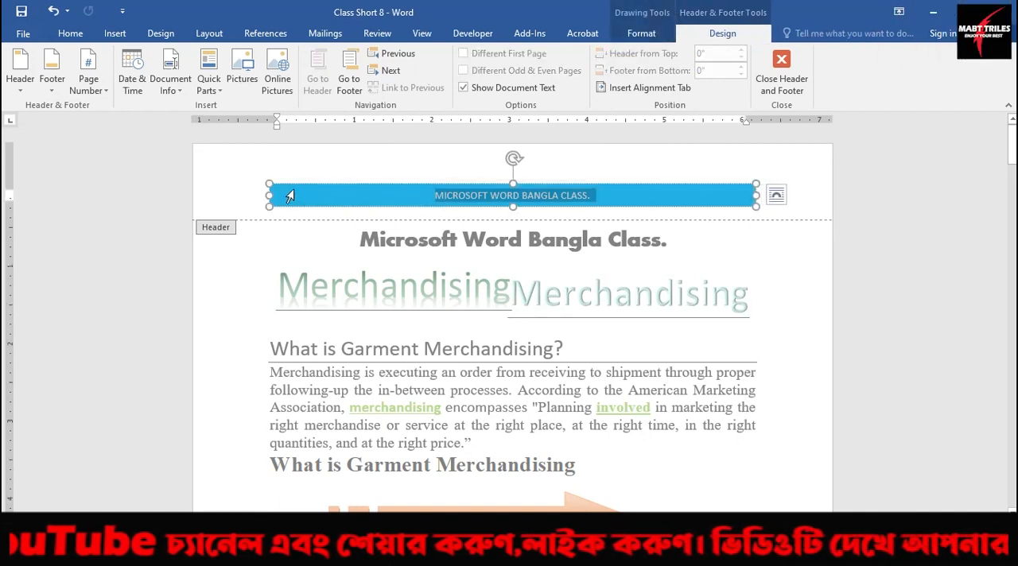
pyautogui.scroll(-1, 292, 197)
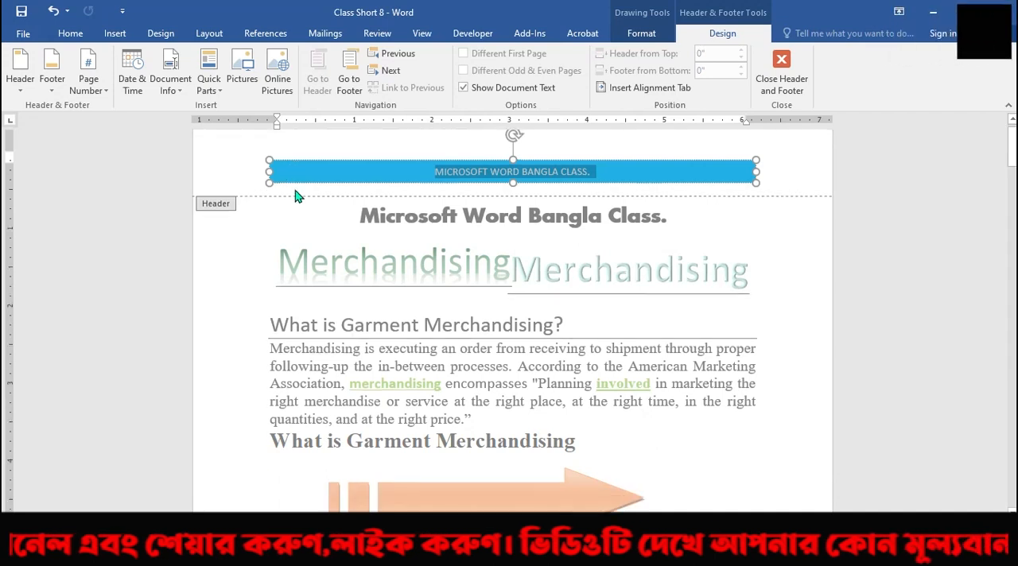
pyautogui.scroll(1, 293, 195)
pyautogui.scroll(-1, 291, 194)
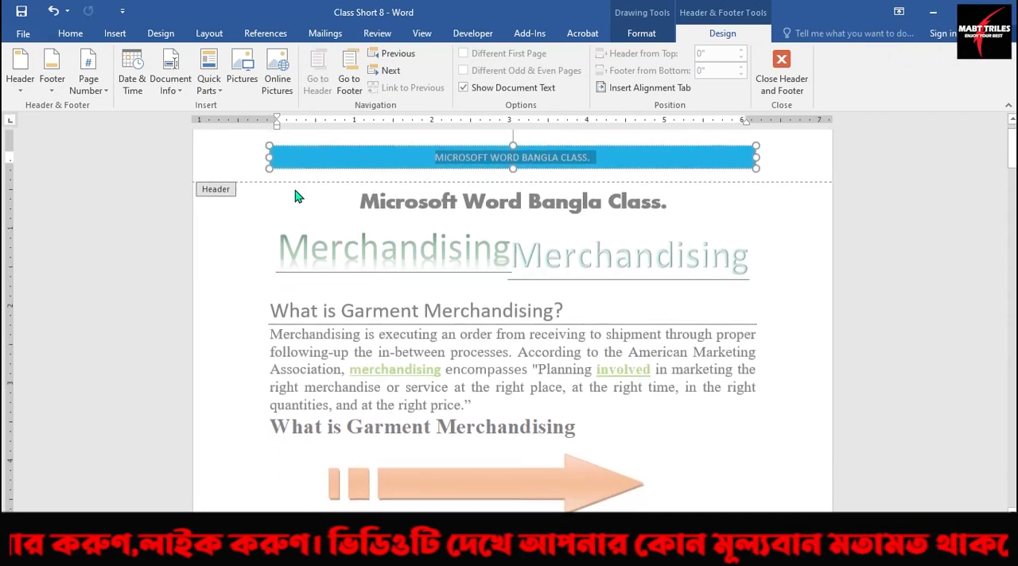
pyautogui.scroll(1, 291, 194)
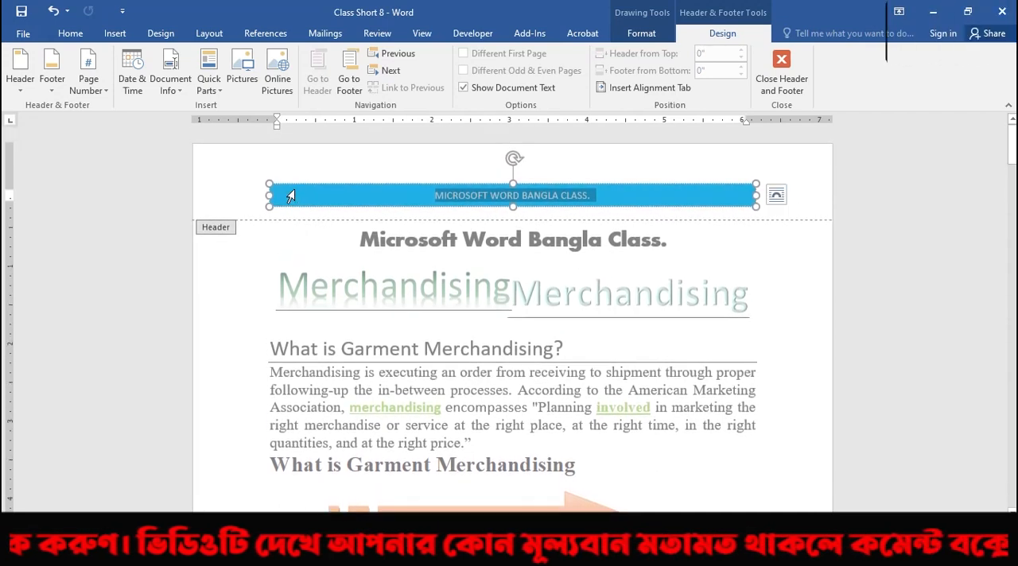
pyautogui.press('Delete')
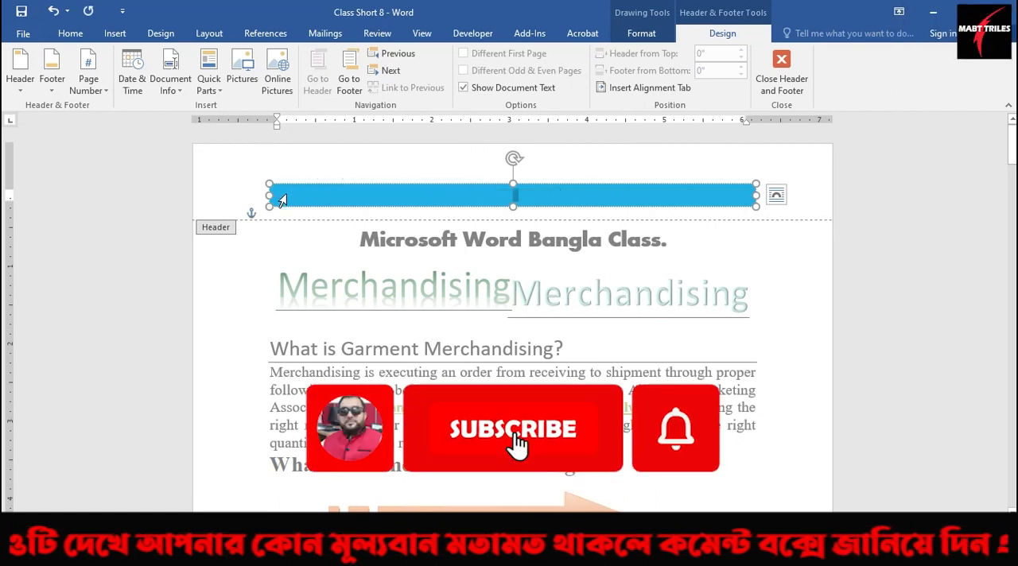
pyautogui.rightClick(269, 193)
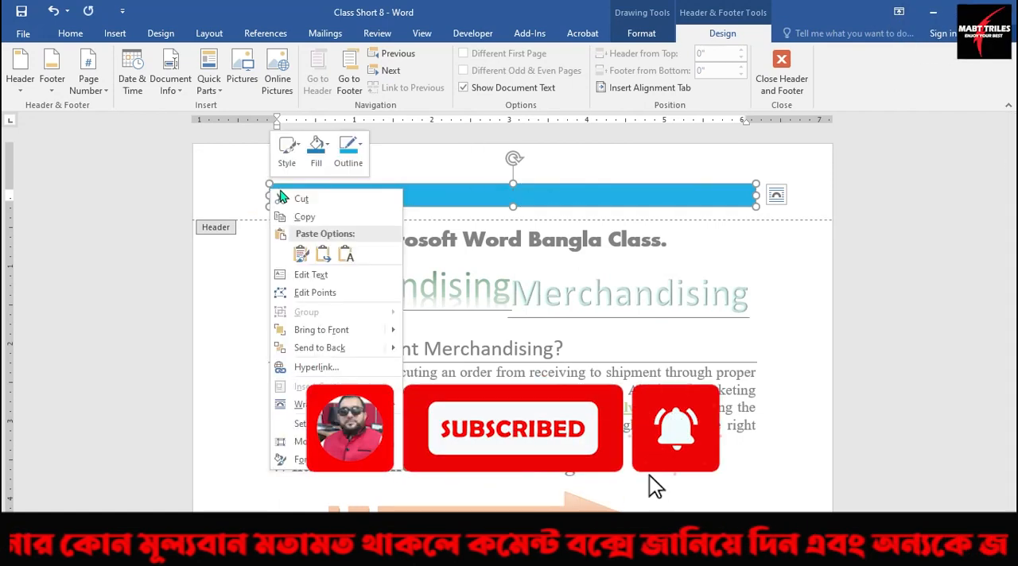
pyautogui.click(294, 200)
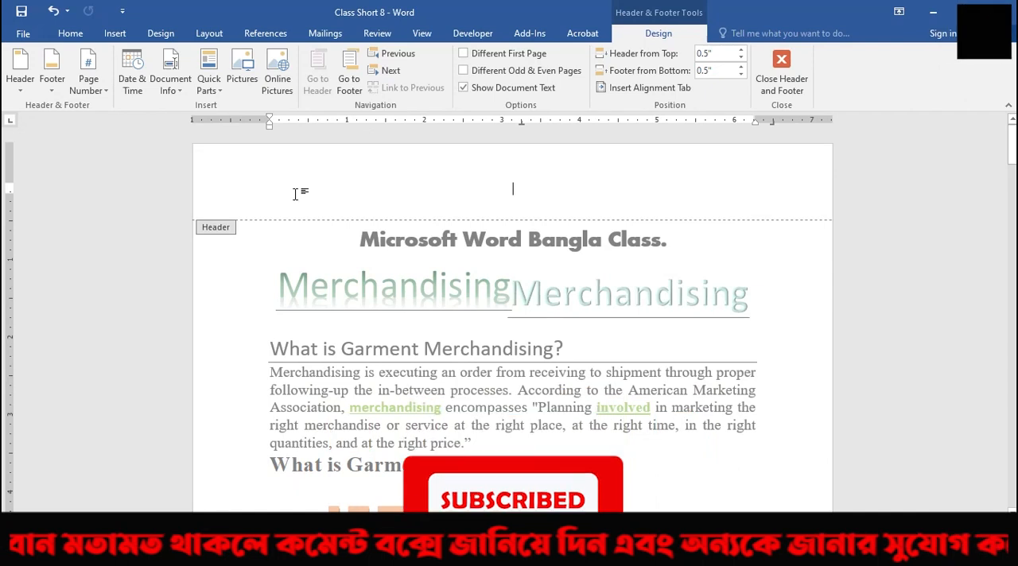
# Start inserting a picture in the header and browse the Image File folder on New Volume (I:).
pyautogui.click(115, 34)
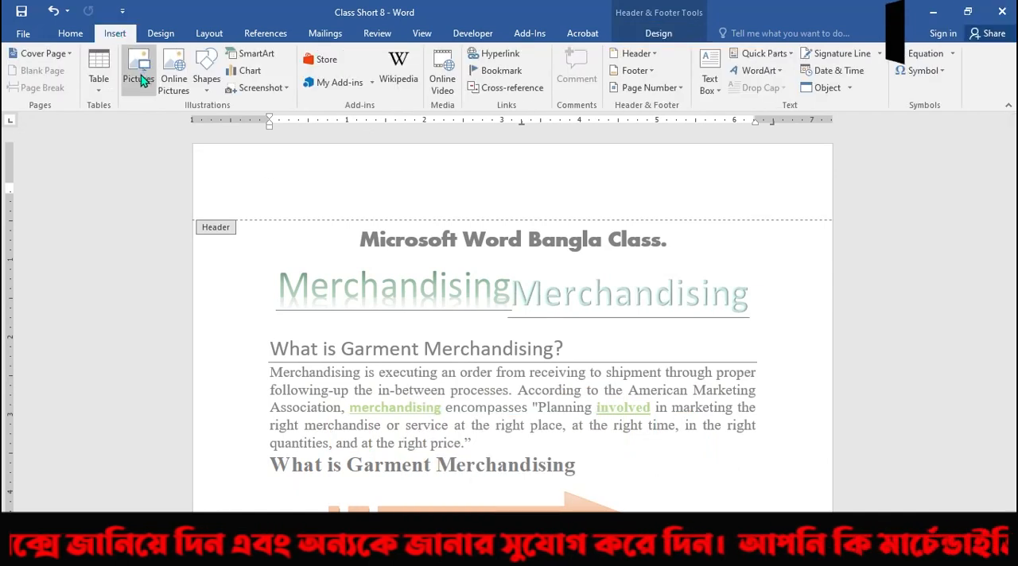
pyautogui.click(143, 69)
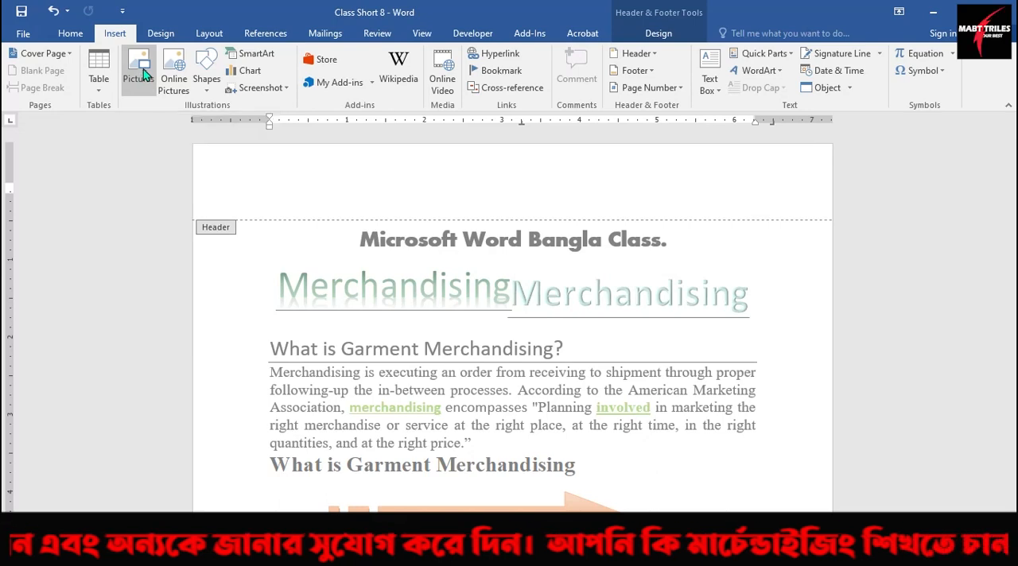
pyautogui.scroll(-3, 89, 208)
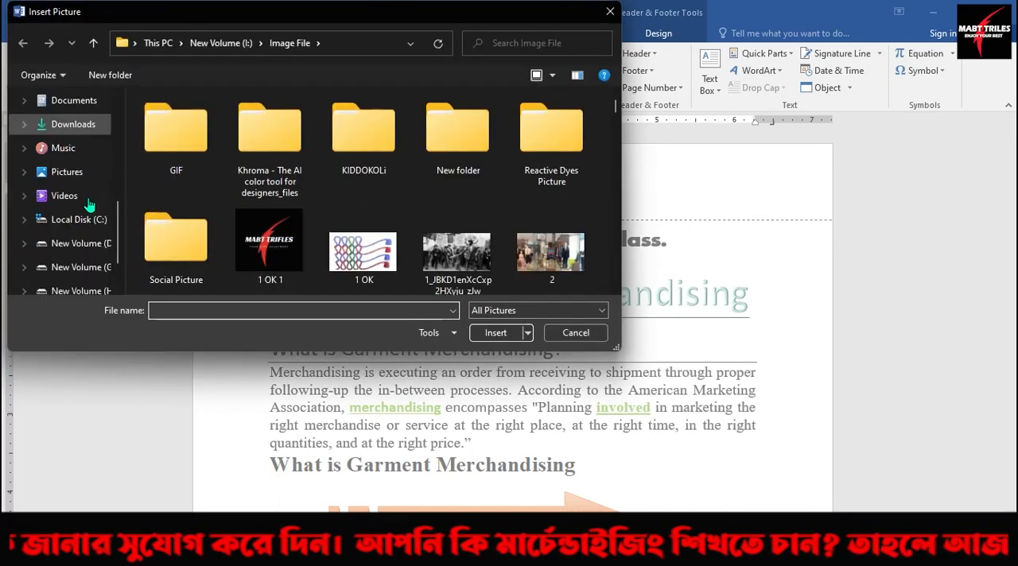
pyautogui.click(88, 267)
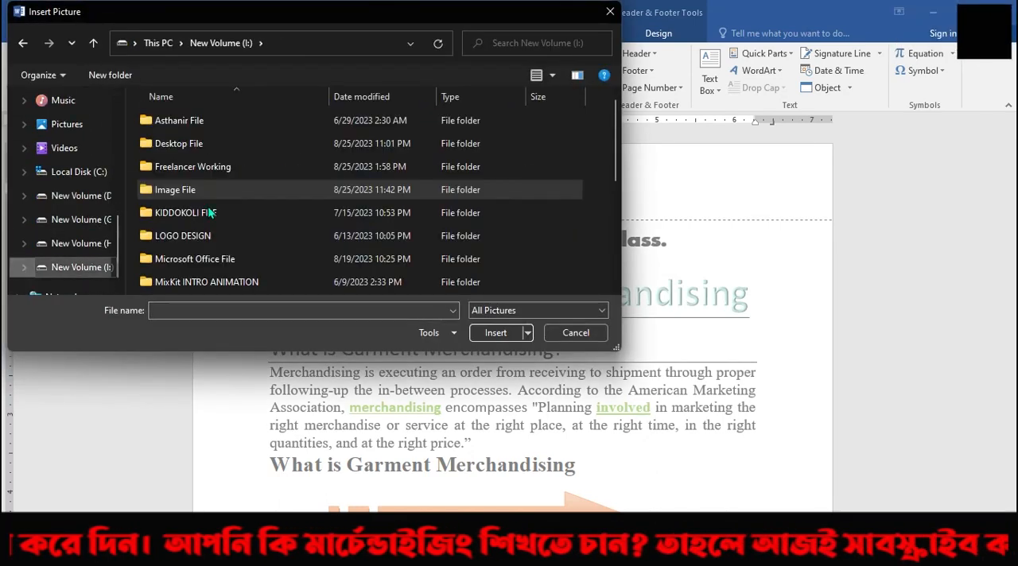
pyautogui.doubleClick(189, 190)
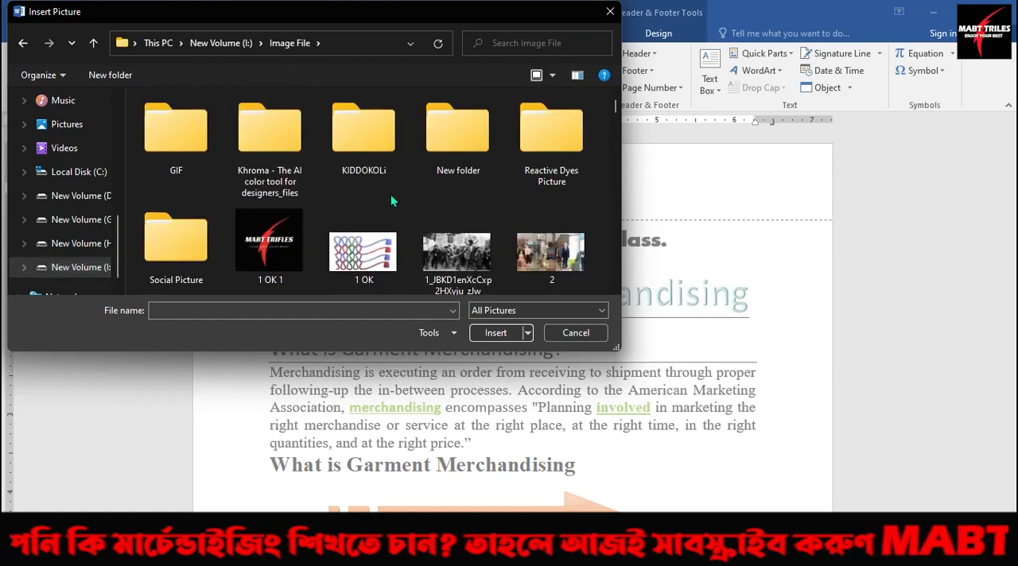
pyautogui.scroll(-8, 436, 204)
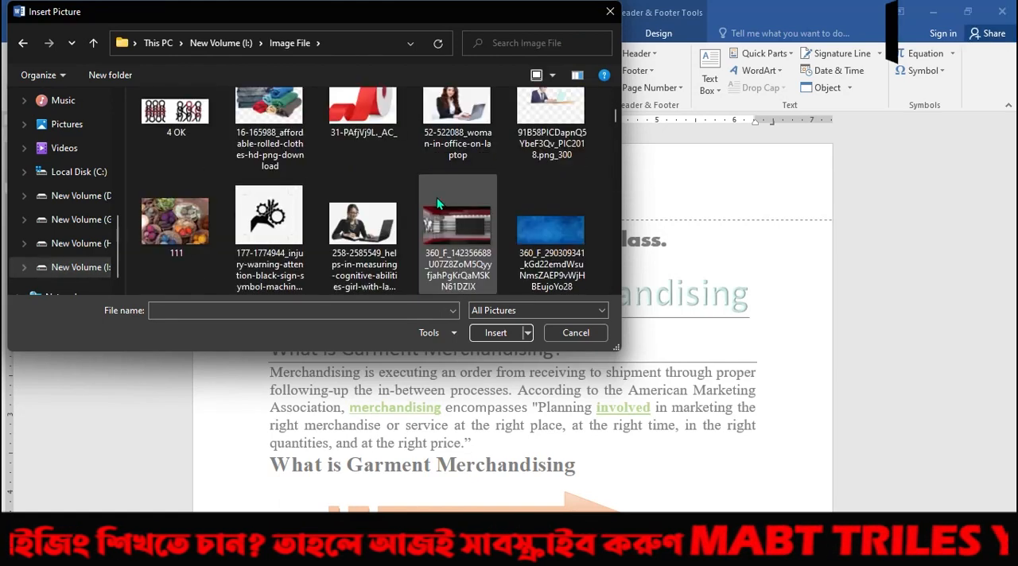
pyautogui.scroll(-5, 437, 205)
pyautogui.scroll(1, 436, 205)
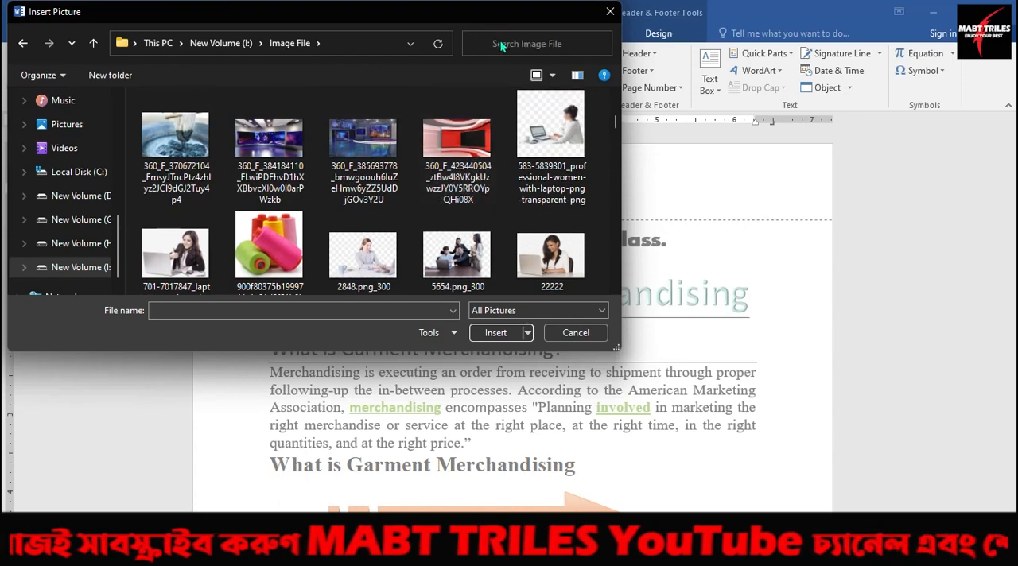
# Search the Image File folder for "Header".
pyautogui.write('ear')
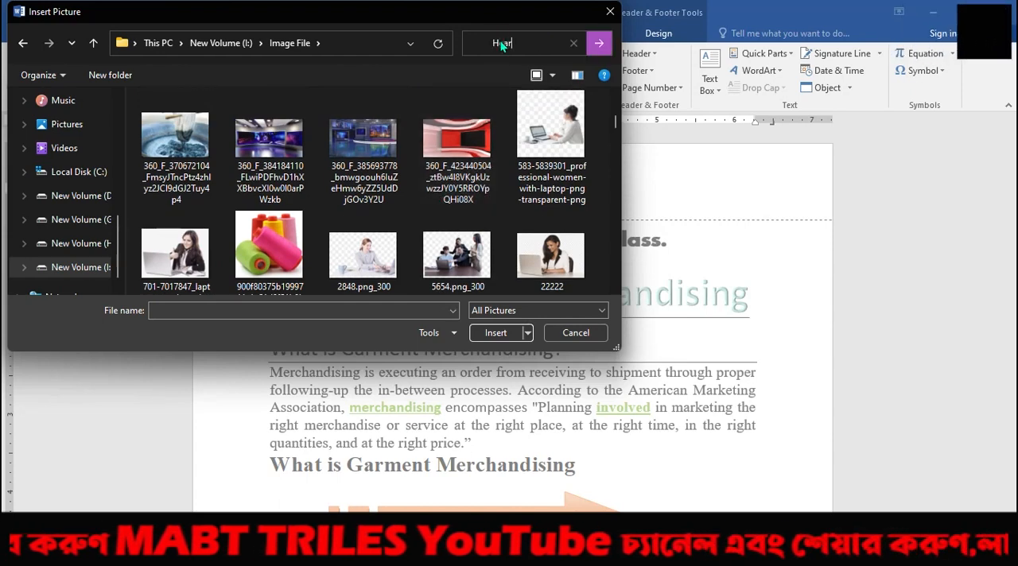
pyautogui.write('d')
pyautogui.press('BackSpace')
pyautogui.press('BackSpace')
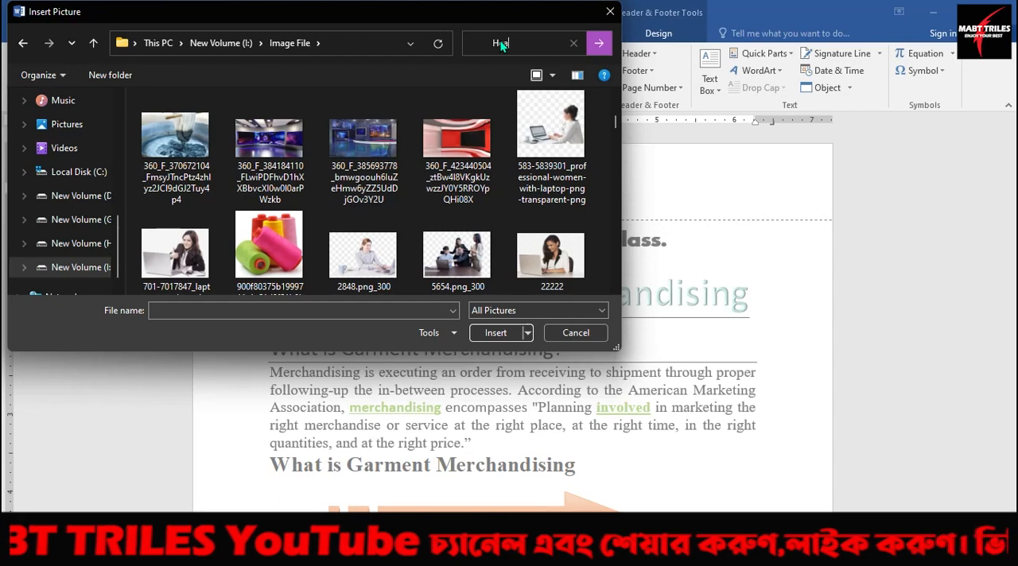
pyautogui.click(599, 43)
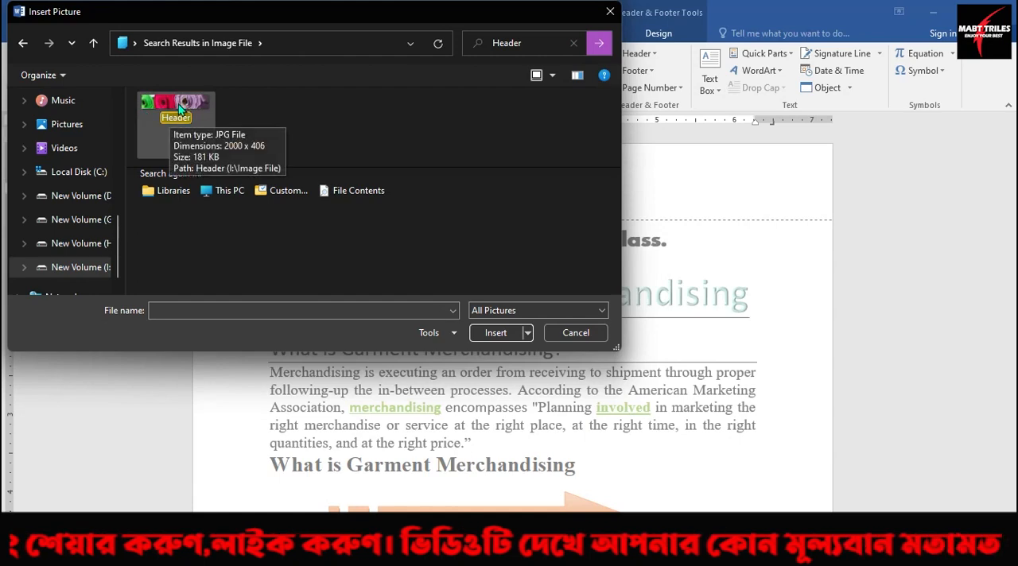
# Insert the Header picture in the page header and reduce its height to a narrow banner, keeping its full width.
pyautogui.doubleClick(179, 109)
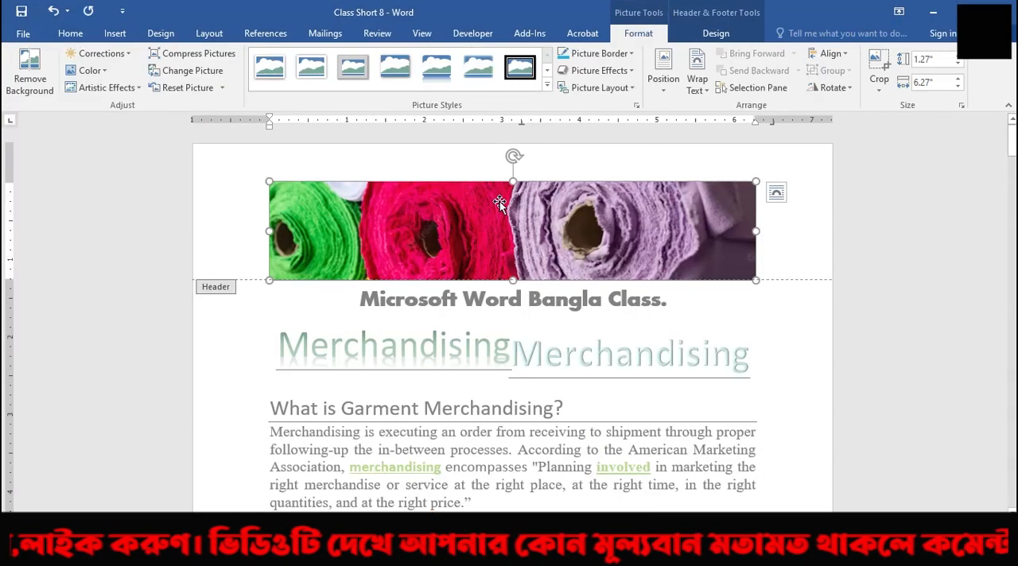
pyautogui.moveTo(514, 279); pyautogui.dragTo(516, 249)
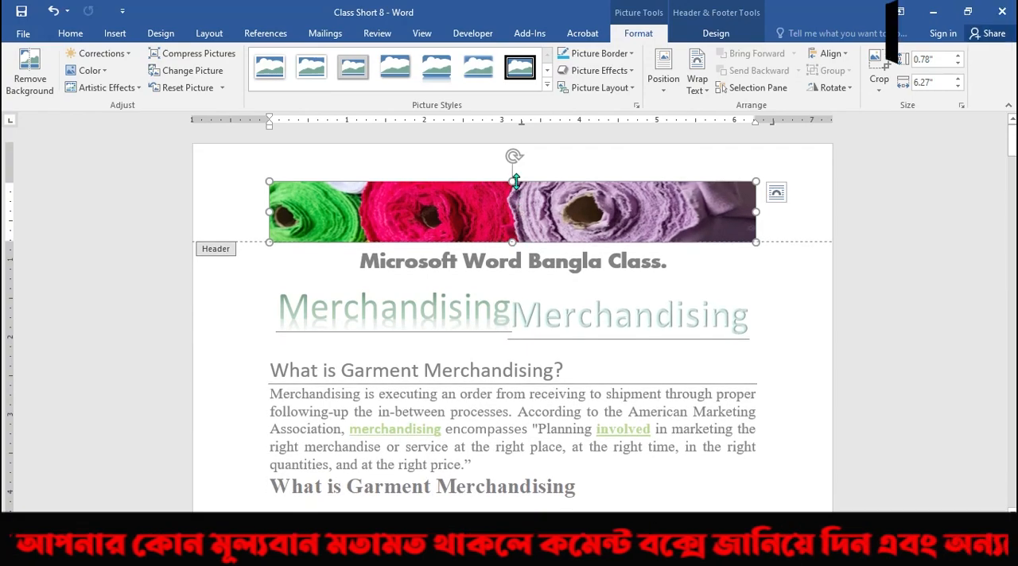
pyautogui.moveTo(513, 182); pyautogui.dragTo(516, 193)
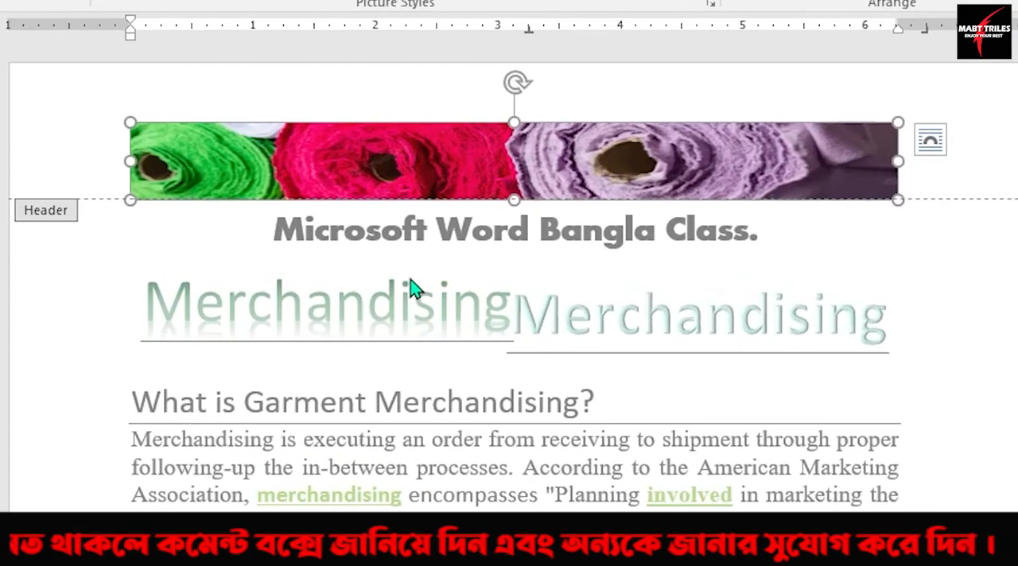
# Copy the title line "Microsoft Word Bangla Class." from the document body and paste it into the header above the picture.
pyautogui.doubleClick(412, 288)
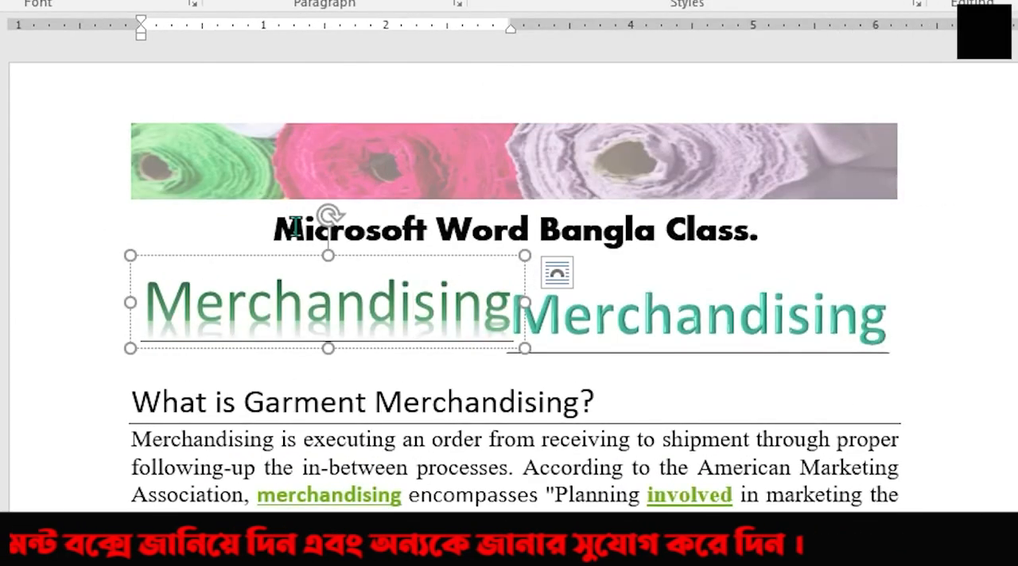
pyautogui.moveTo(328, 222); pyautogui.dragTo(759, 233)
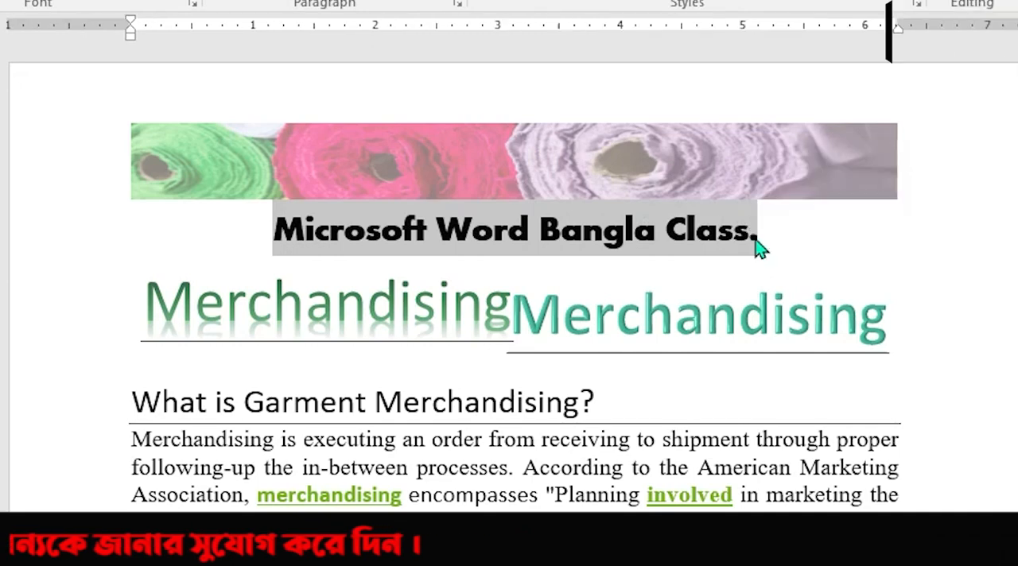
pyautogui.doubleClick(442, 161)
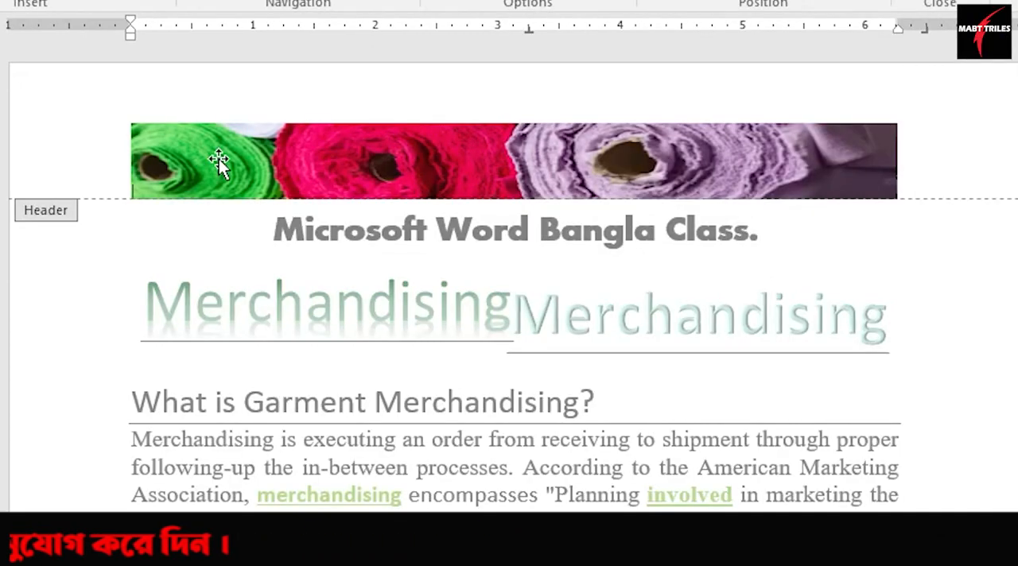
pyautogui.hotkey('ctrl', 'v')
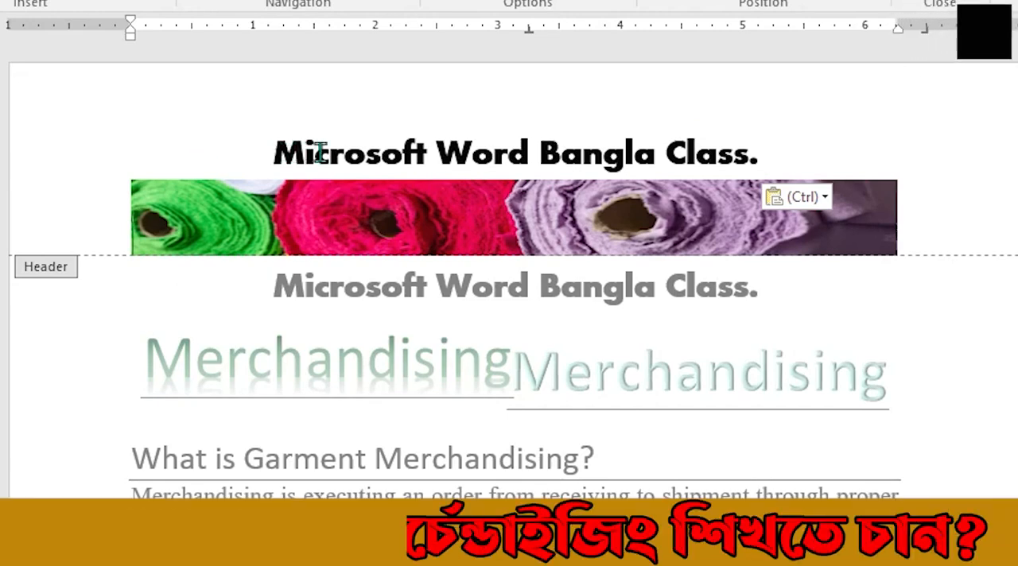
# Color the pasted title "Microsoft Word Bangla Class." in the header with a teal green theme color.
pyautogui.moveTo(320, 150); pyautogui.dragTo(774, 151)
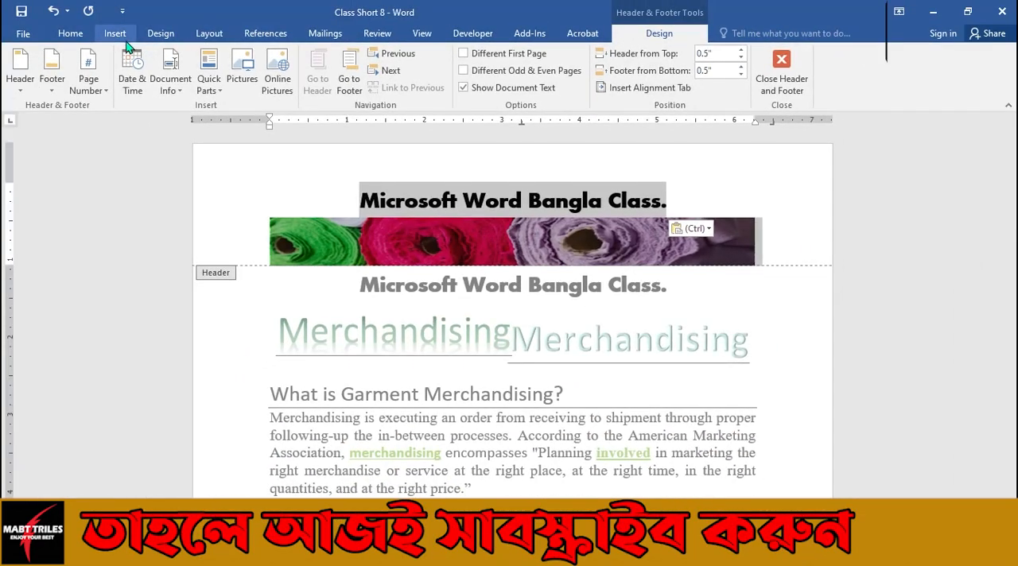
pyautogui.click(155, 36)
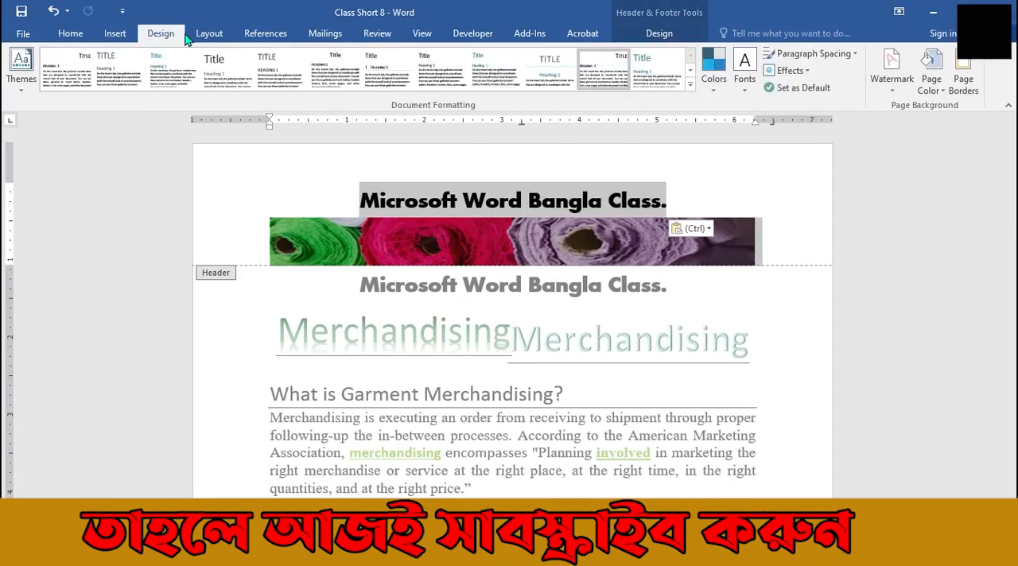
pyautogui.click(70, 34)
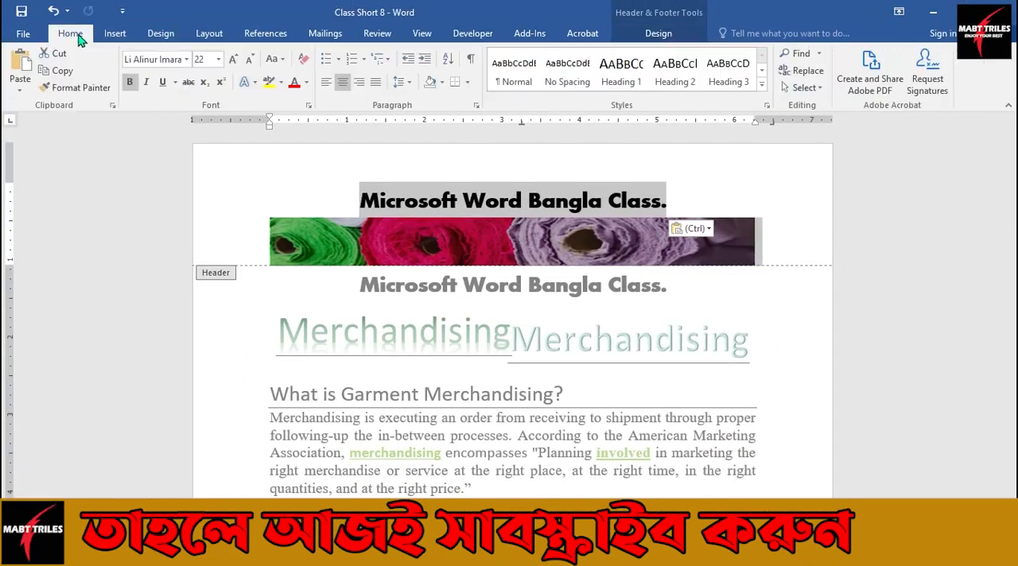
pyautogui.click(306, 82)
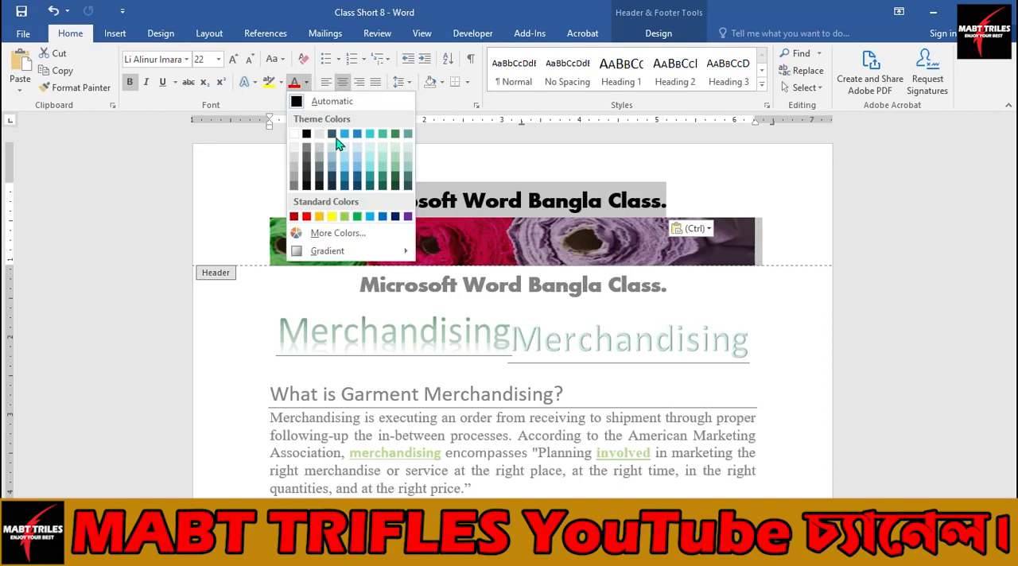
pyautogui.click(383, 188)
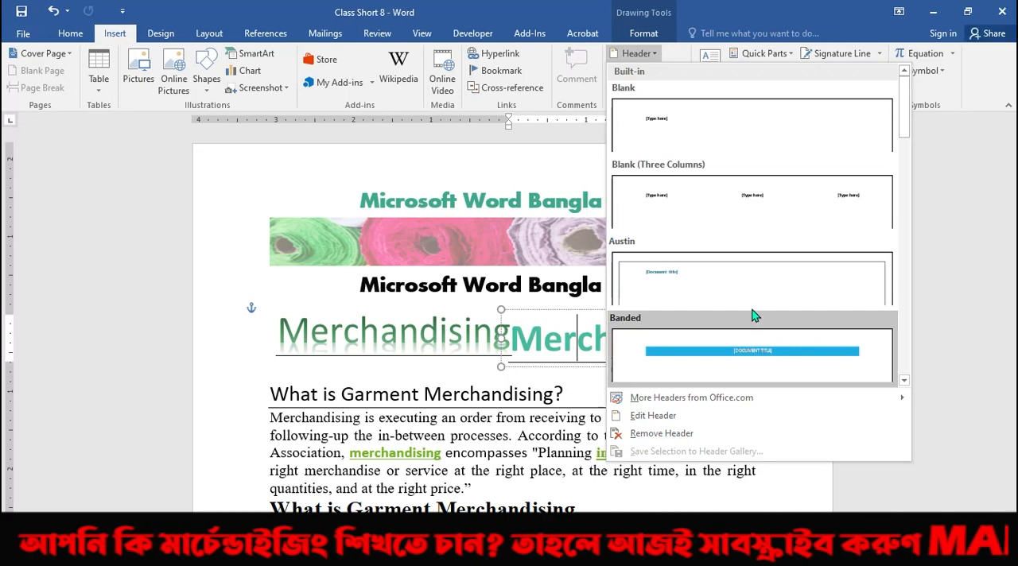
# Browse the built-in and Office.com header designs and replace the custom header with the Banded design.
pyautogui.scroll(-5, 748, 284)
pyautogui.scroll(-2, 747, 284)
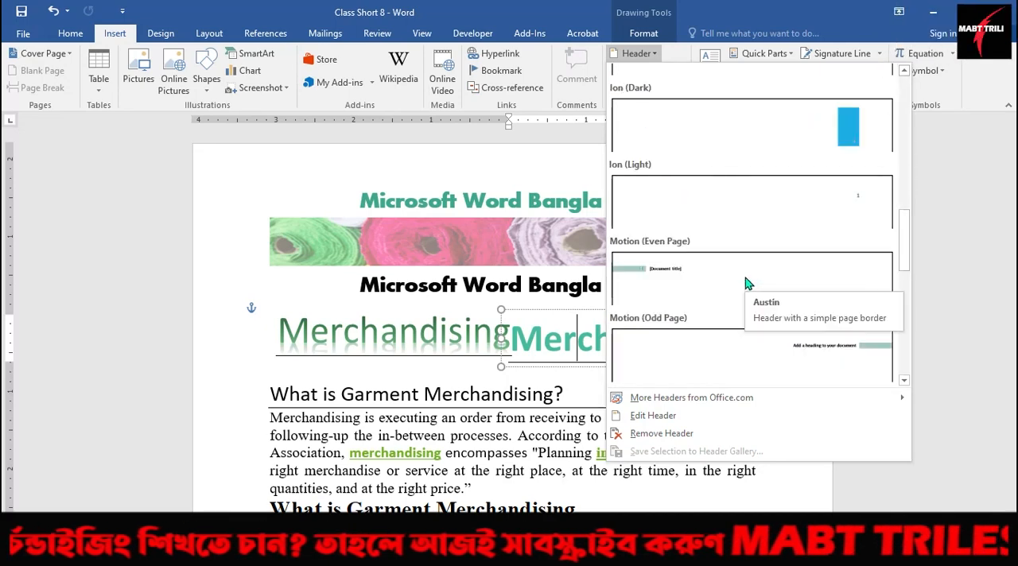
pyautogui.click(383, 283)
pyautogui.click(383, 281)
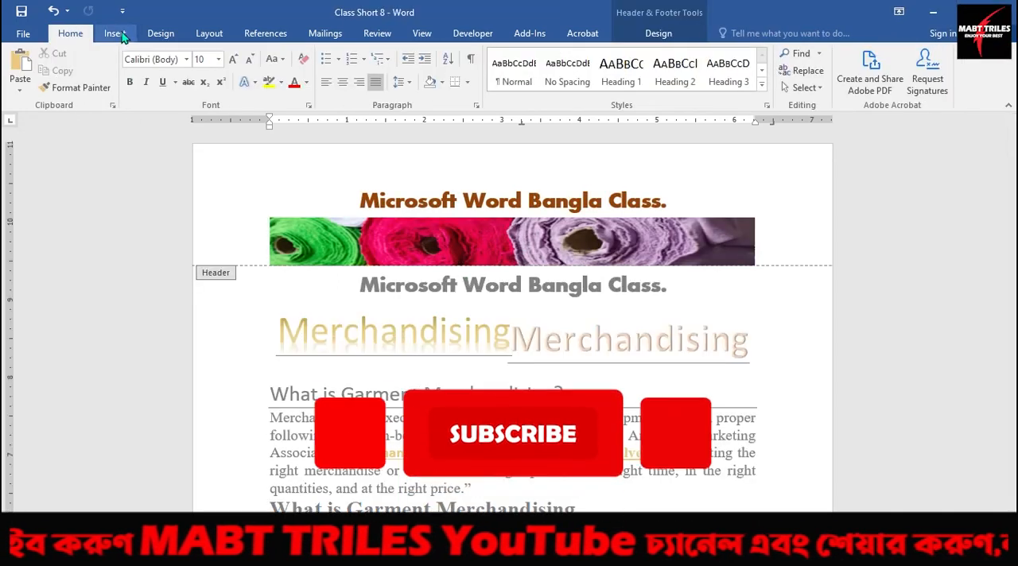
pyautogui.click(121, 31)
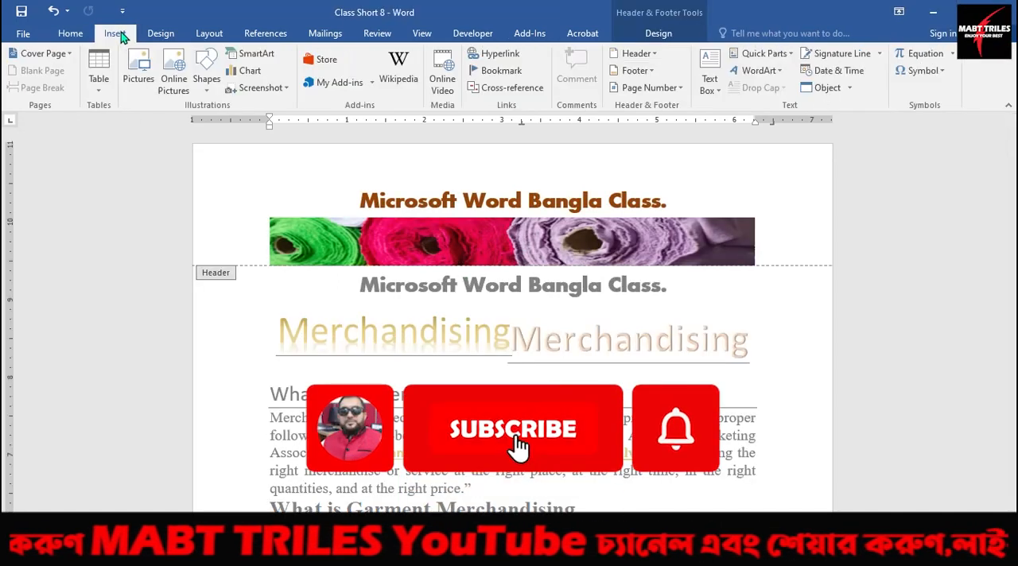
pyautogui.click(655, 56)
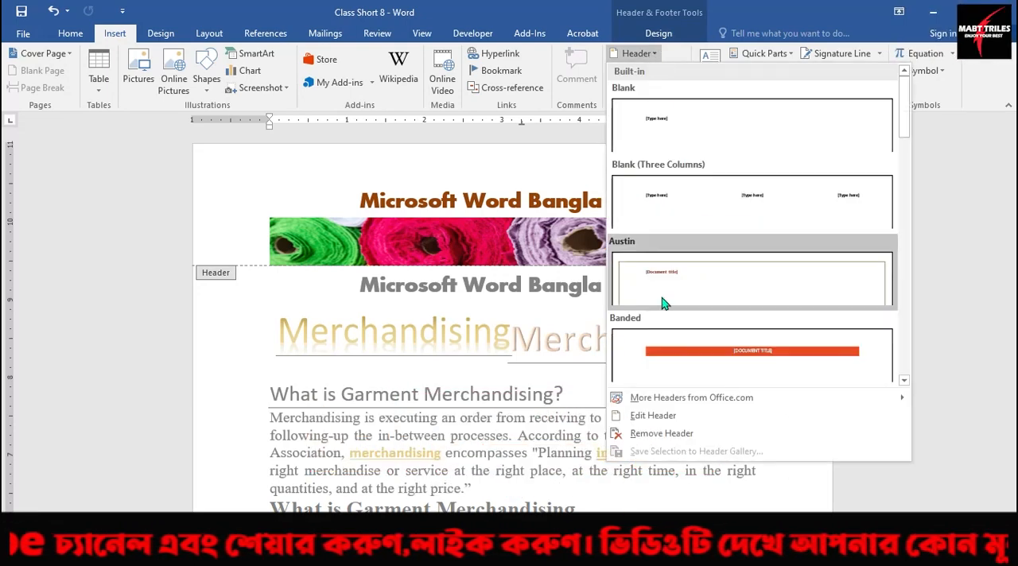
pyautogui.moveTo(690, 404)
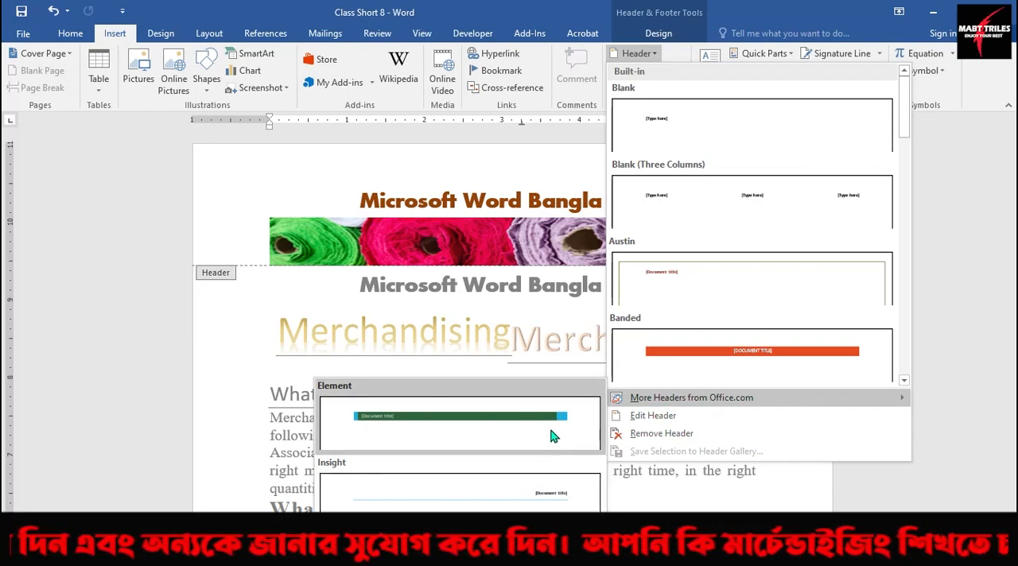
pyautogui.click(661, 380)
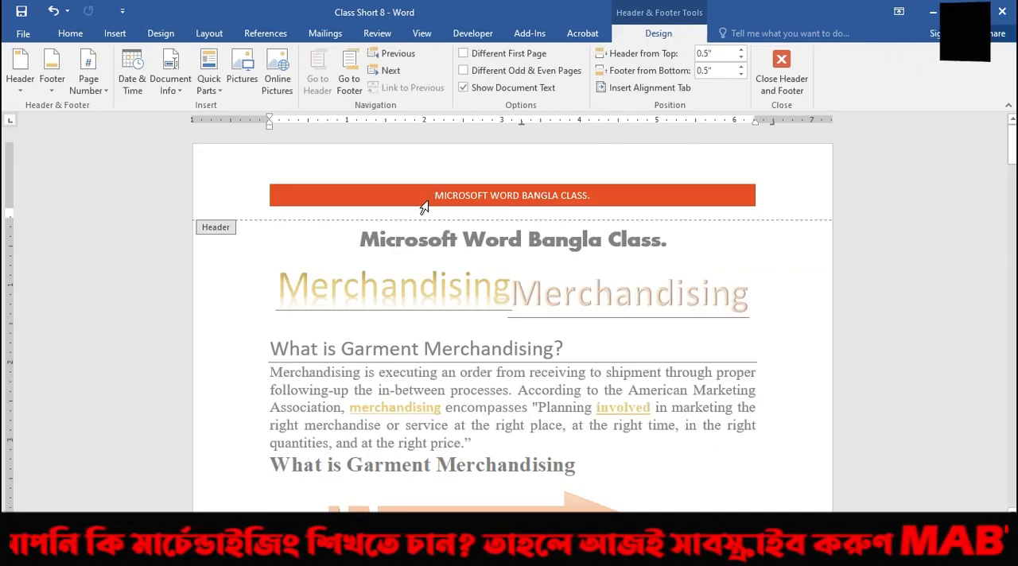
# Remove the Banded header from the document and return to the body text.
pyautogui.click(116, 35)
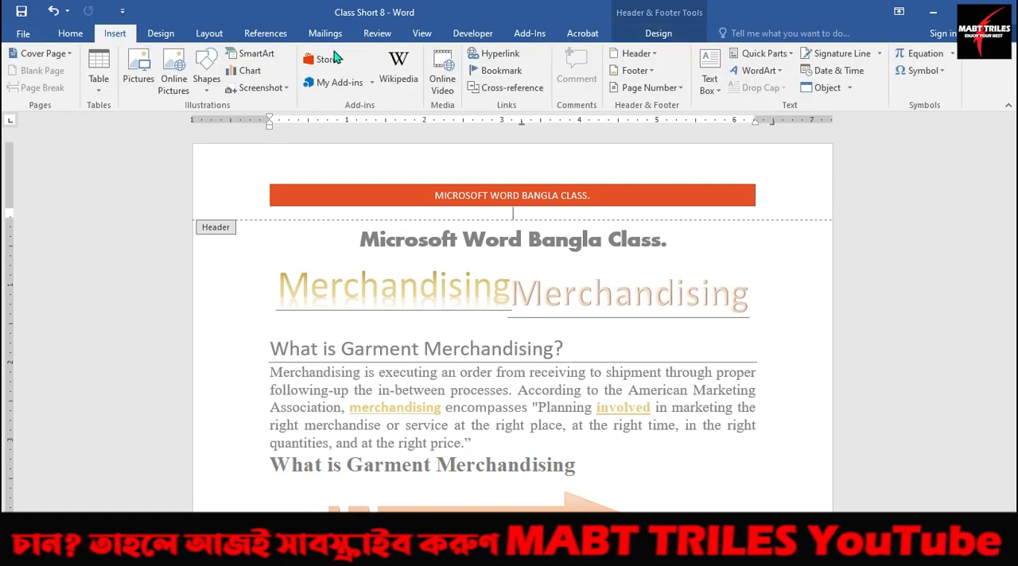
pyautogui.click(657, 57)
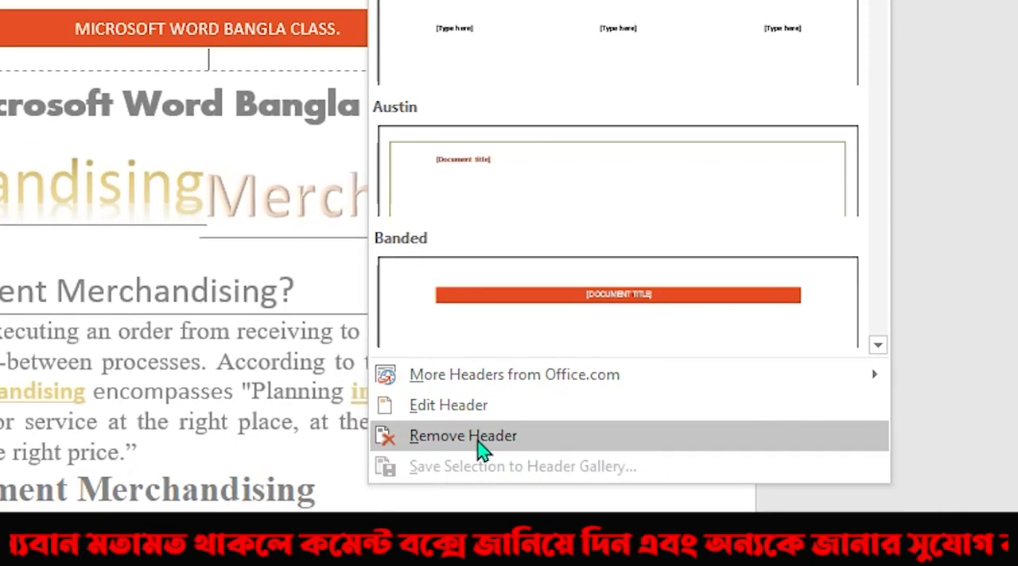
pyautogui.click(464, 449)
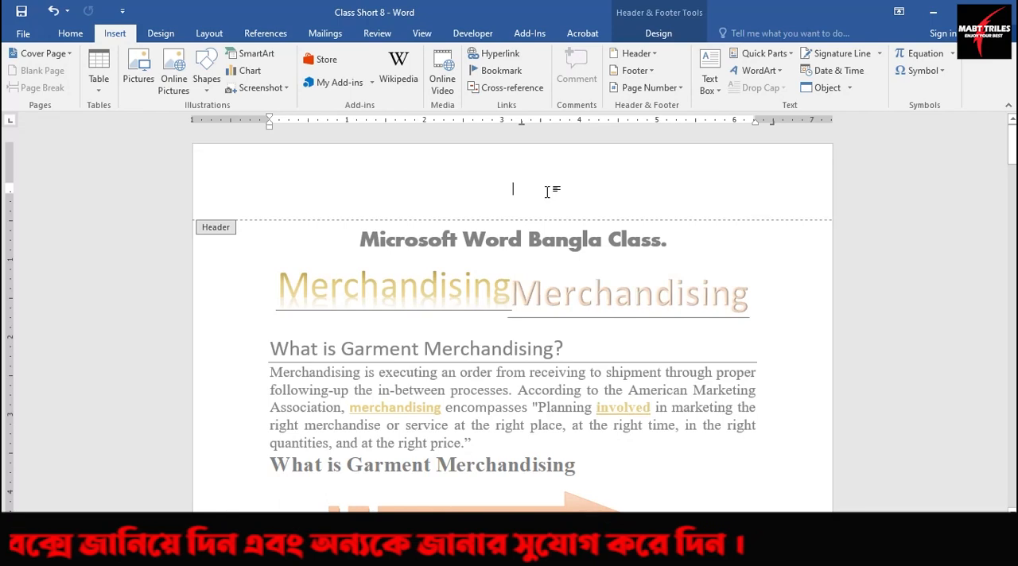
pyautogui.doubleClick(485, 277)
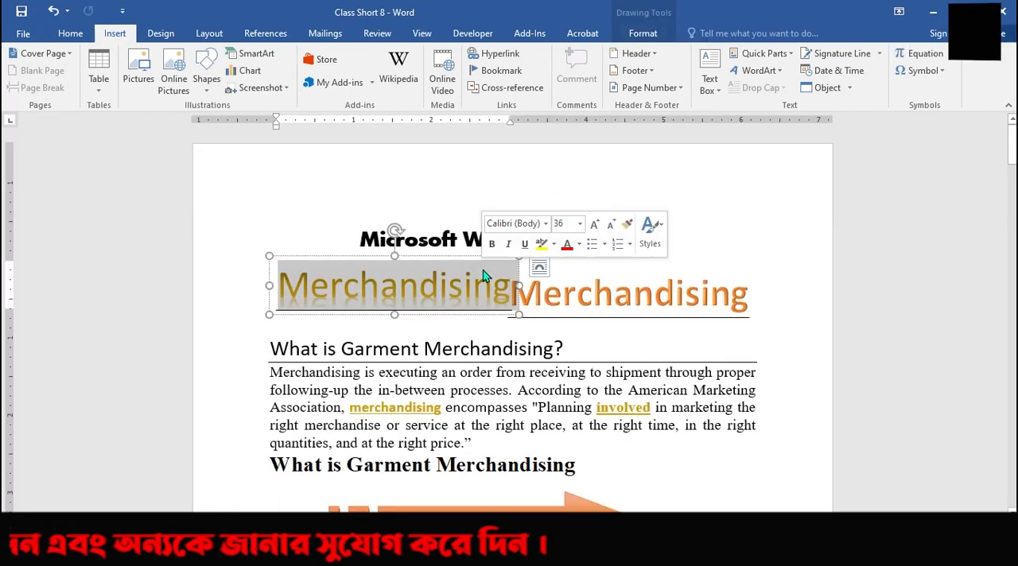
pyautogui.click(592, 370)
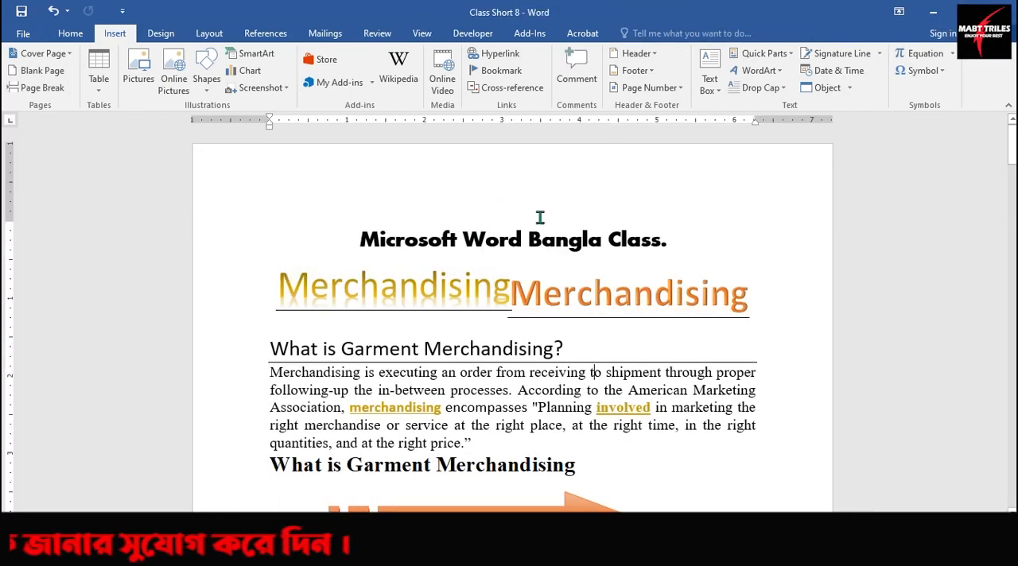
# Look through the document's pages to examine the header area on each one.
pyautogui.scroll(-15, 543, 332)
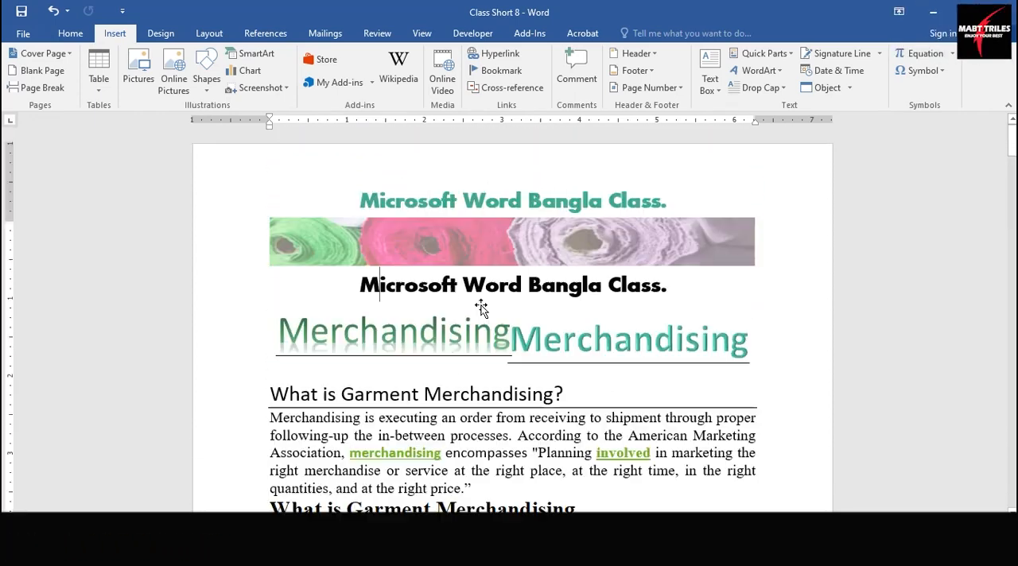
pyautogui.scroll(-5, 481, 306)
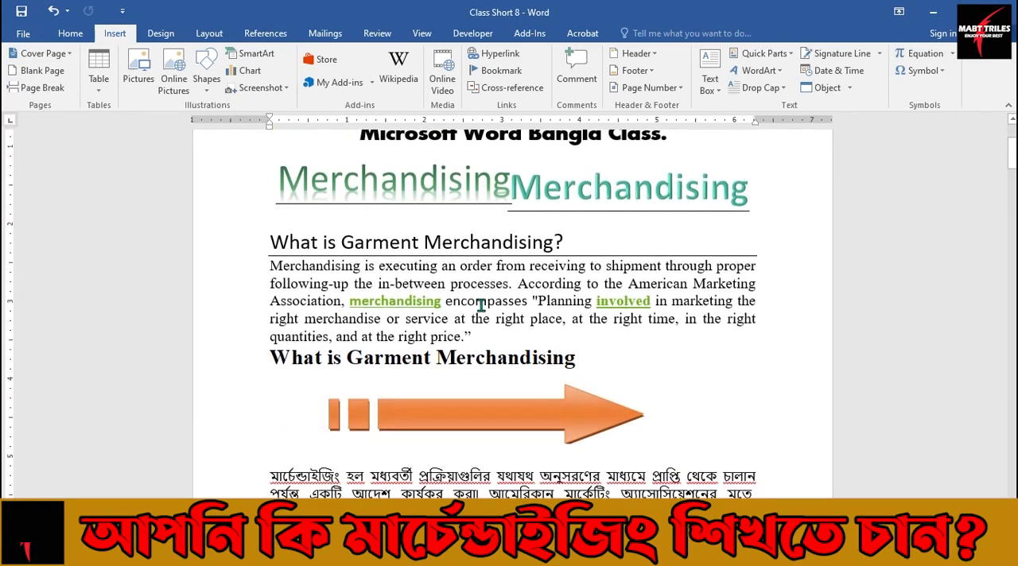
pyautogui.scroll(-5, 480, 306)
pyautogui.scroll(8, 482, 307)
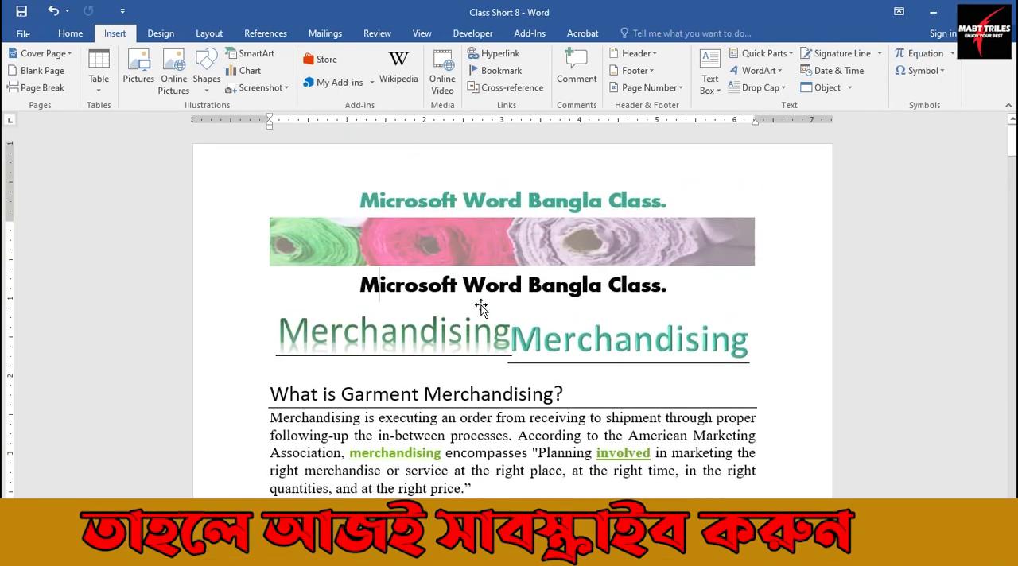
pyautogui.scroll(-4, 480, 305)
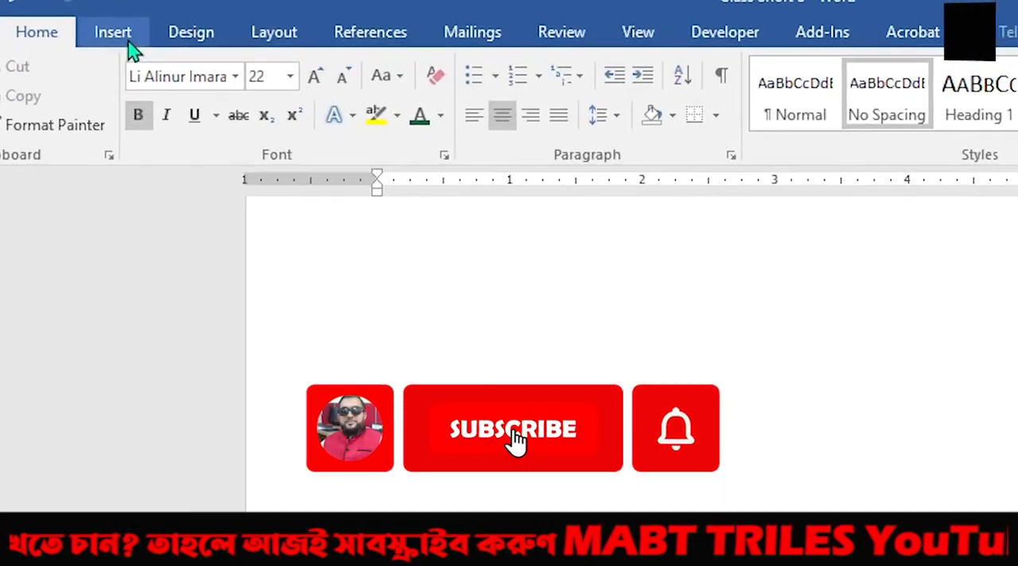
# Browse the built-in footer designs and insert the Integral footer.
pyautogui.click(127, 43)
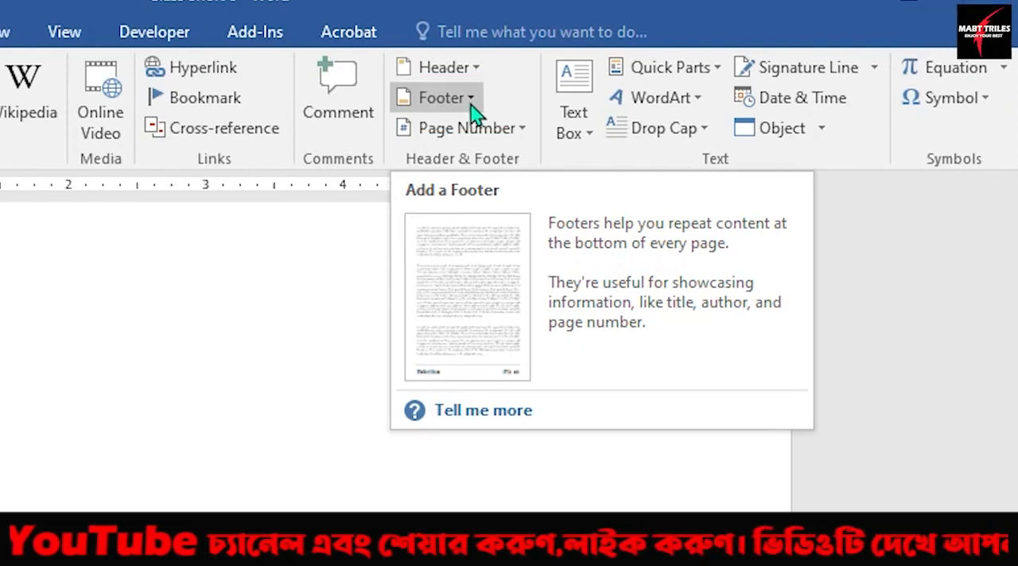
pyautogui.click(470, 102)
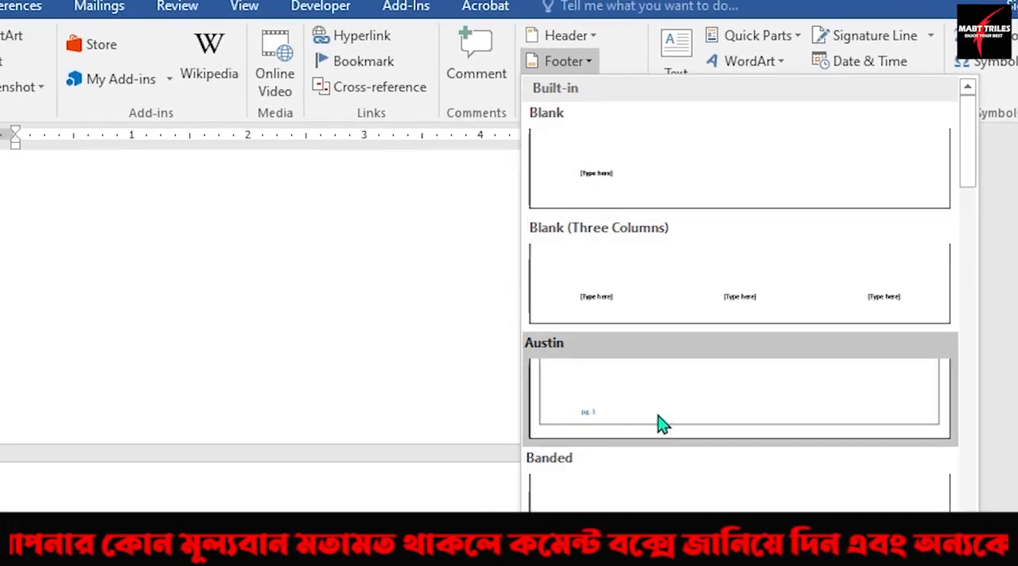
pyautogui.scroll(-3, 660, 423)
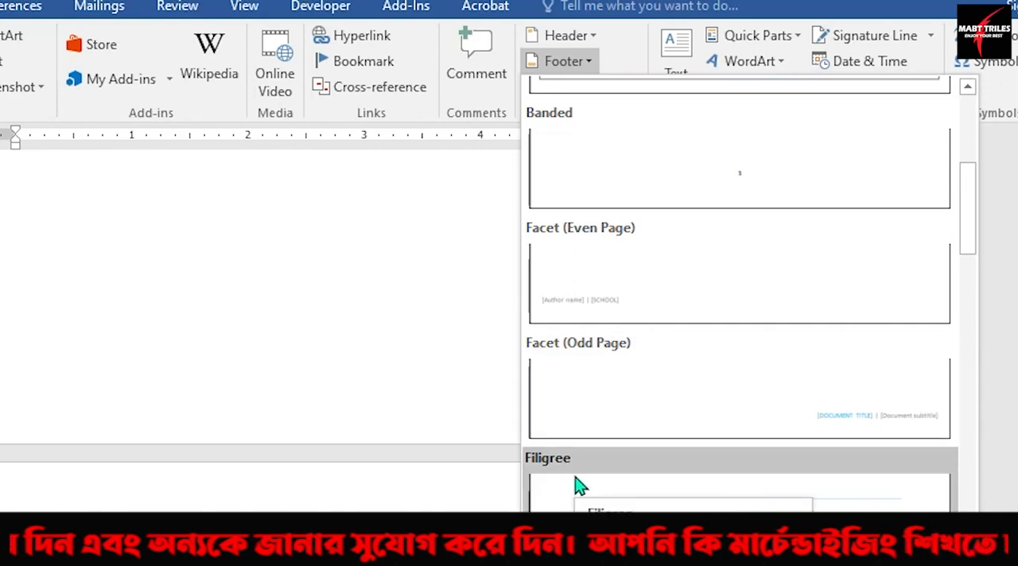
pyautogui.scroll(3, 641, 437)
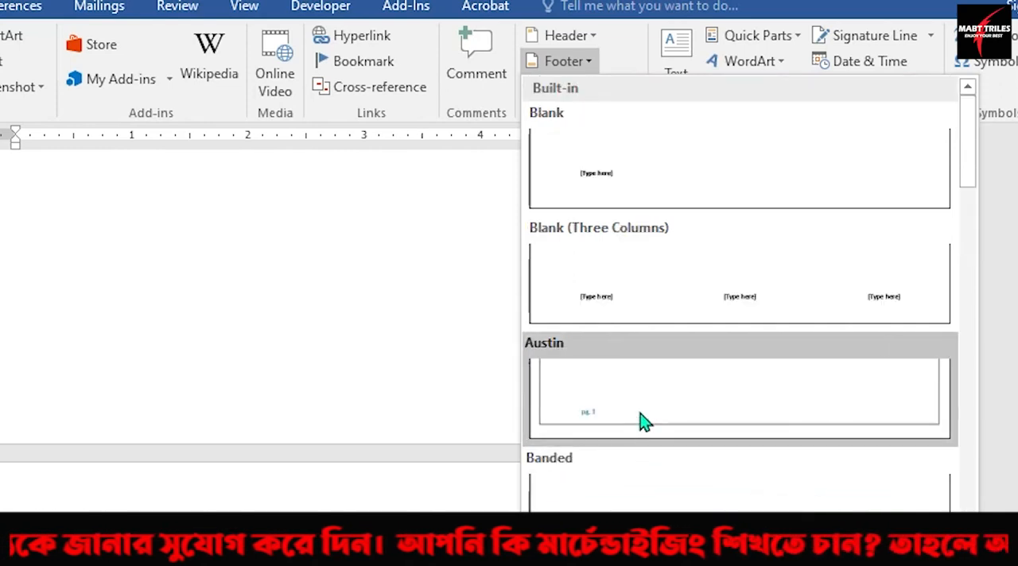
pyautogui.scroll(-6, 696, 407)
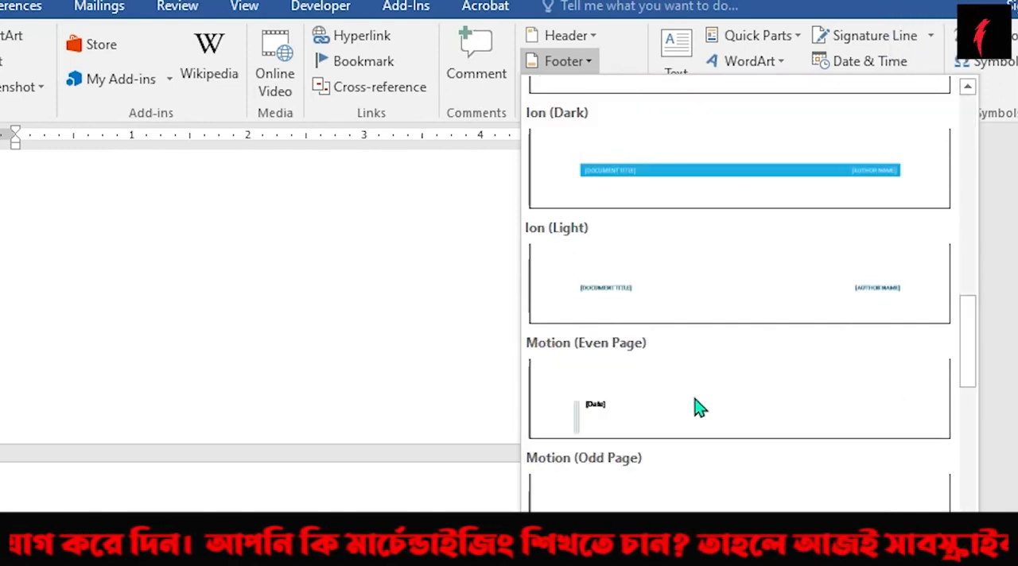
pyautogui.scroll(2, 697, 407)
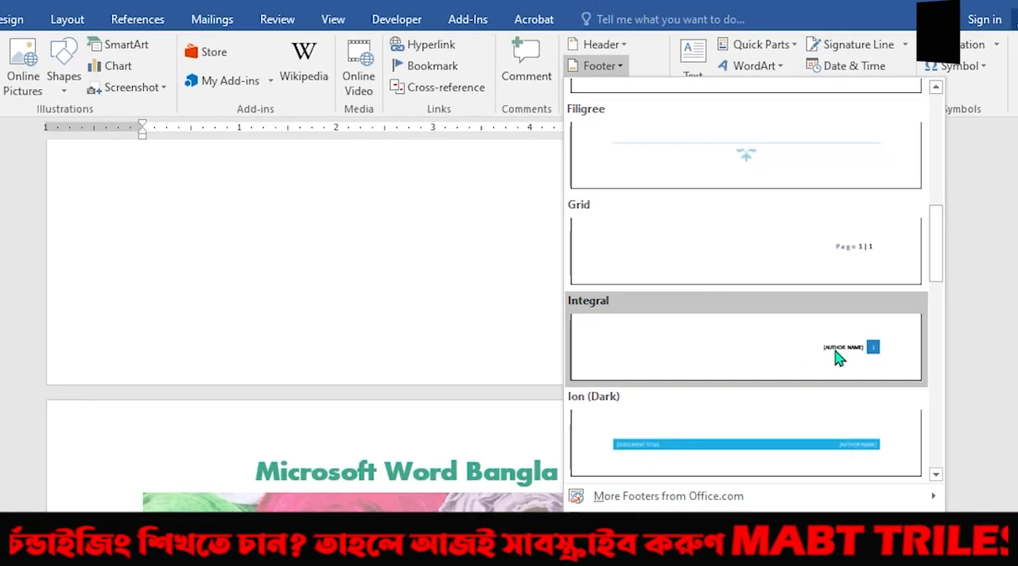
pyautogui.click(850, 410)
# Replace the author text in the footer with the copied title "Microsoft Word Bangla Class.".
pyautogui.scroll(-3, 688, 351)
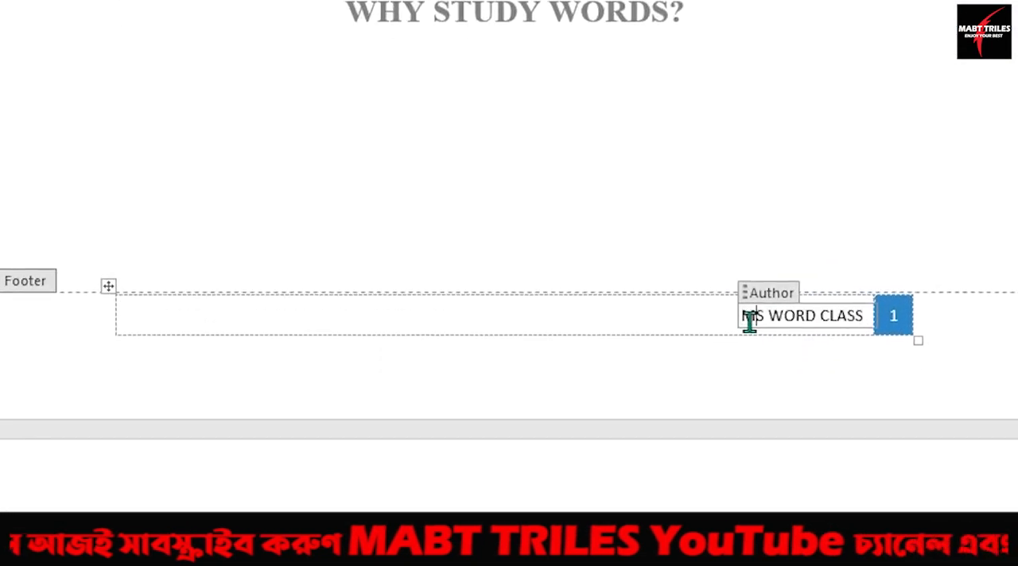
pyautogui.moveTo(748, 286); pyautogui.dragTo(853, 290)
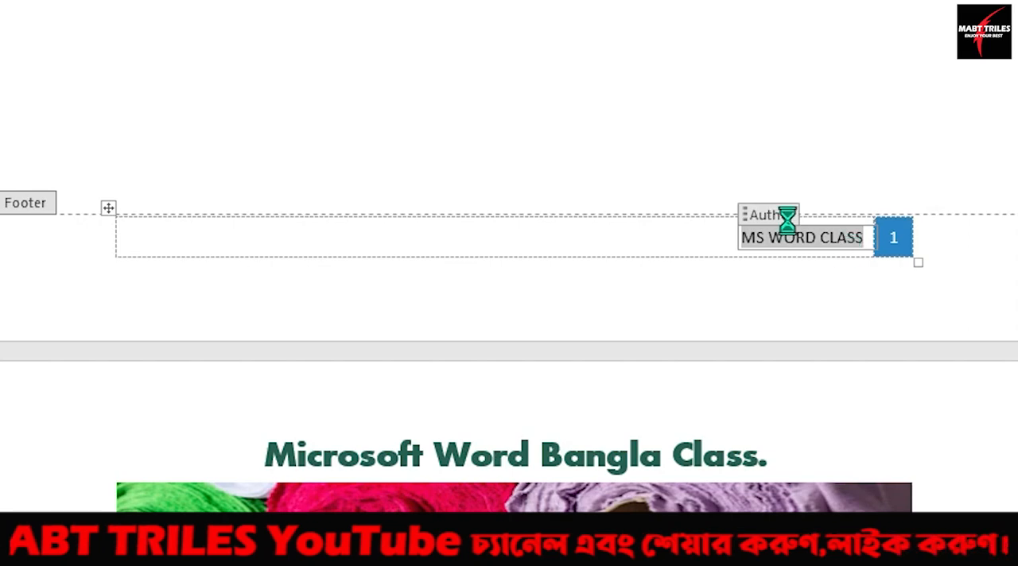
pyautogui.write('Microsoft Word Bangla Class.')
pyautogui.scroll(3, 642, 125)
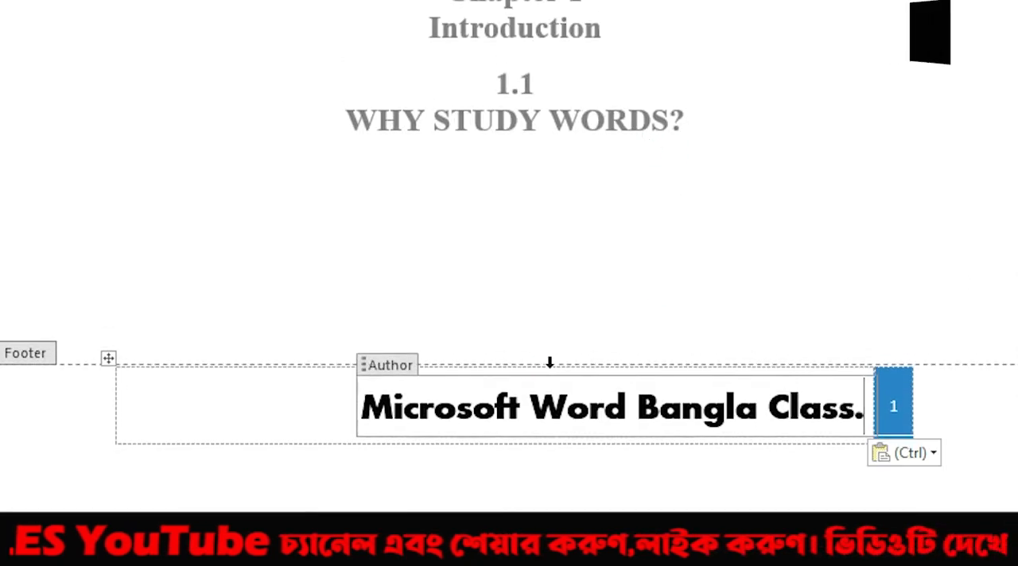
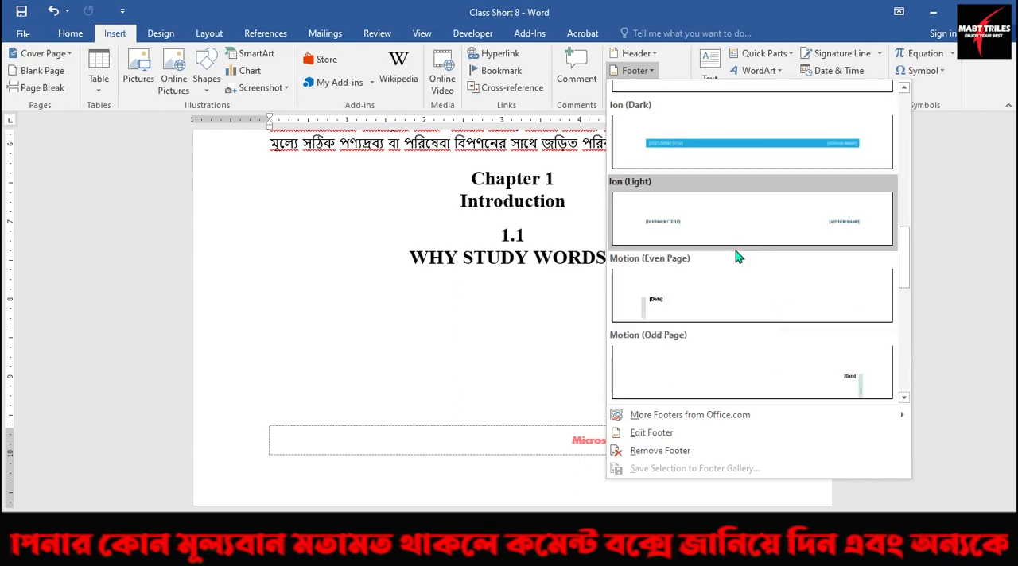
# Browse the built-in footer designs and insert the Ion (Dark) footer.
pyautogui.scroll(-2, 737, 257)
pyautogui.scroll(2, 736, 257)
pyautogui.scroll(1, 734, 293)
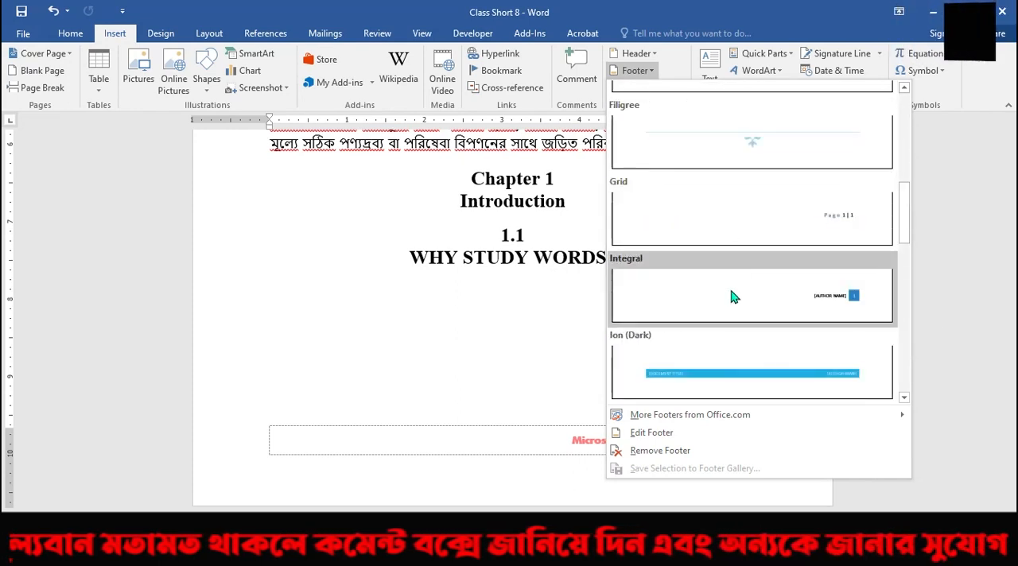
pyautogui.scroll(-1, 733, 291)
pyautogui.click(732, 147)
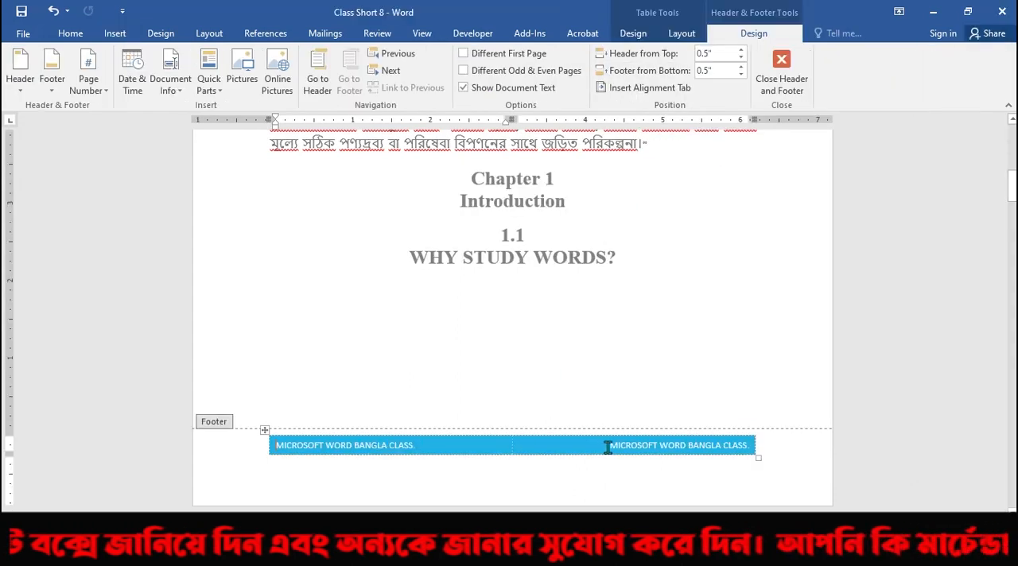
# Replace the author text in the footer with "MS WORD CLASS".
pyautogui.moveTo(613, 447); pyautogui.dragTo(754, 453)
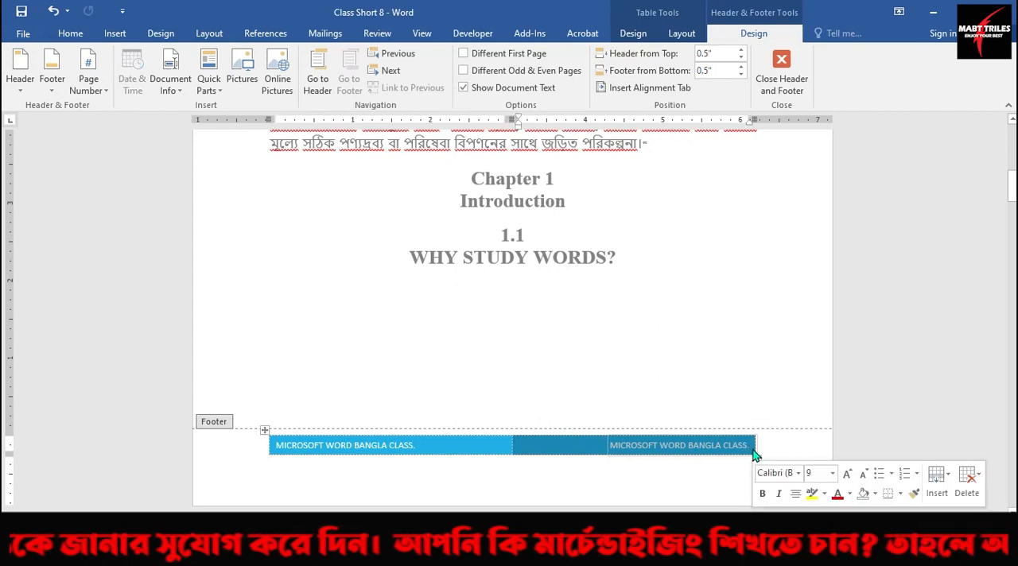
pyautogui.write('MS WORD')
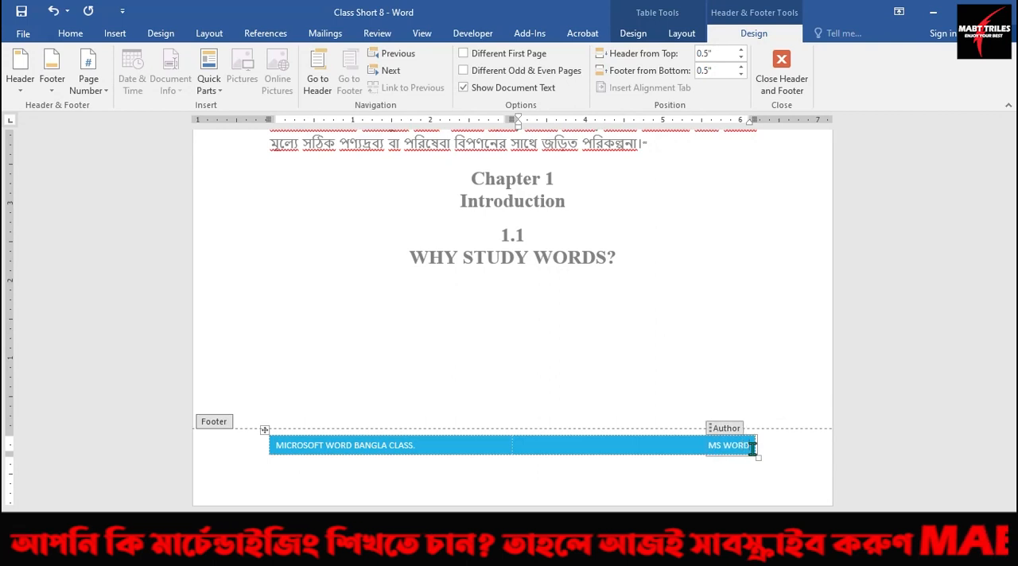
pyautogui.write(' C')
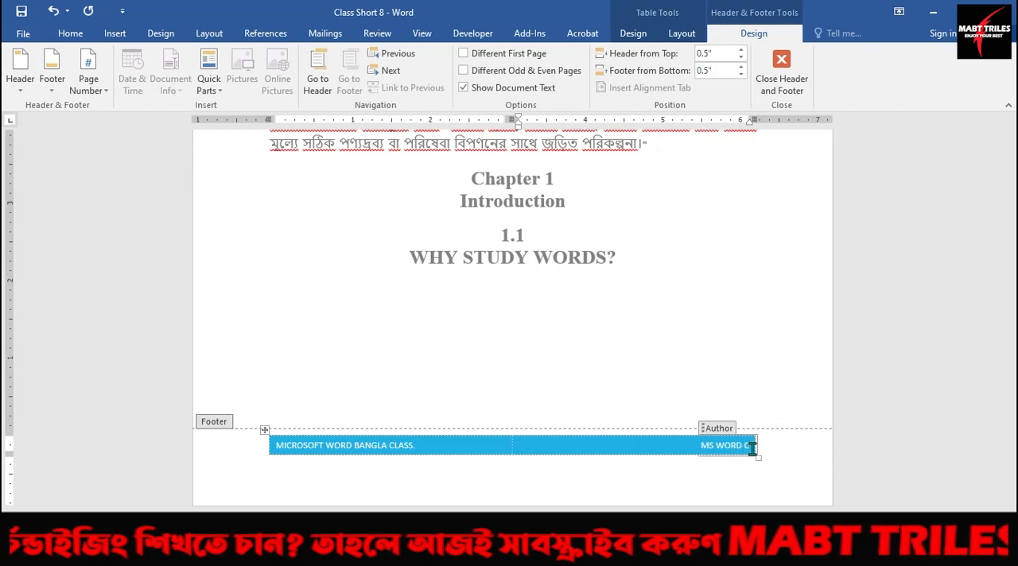
pyautogui.write('LASS')
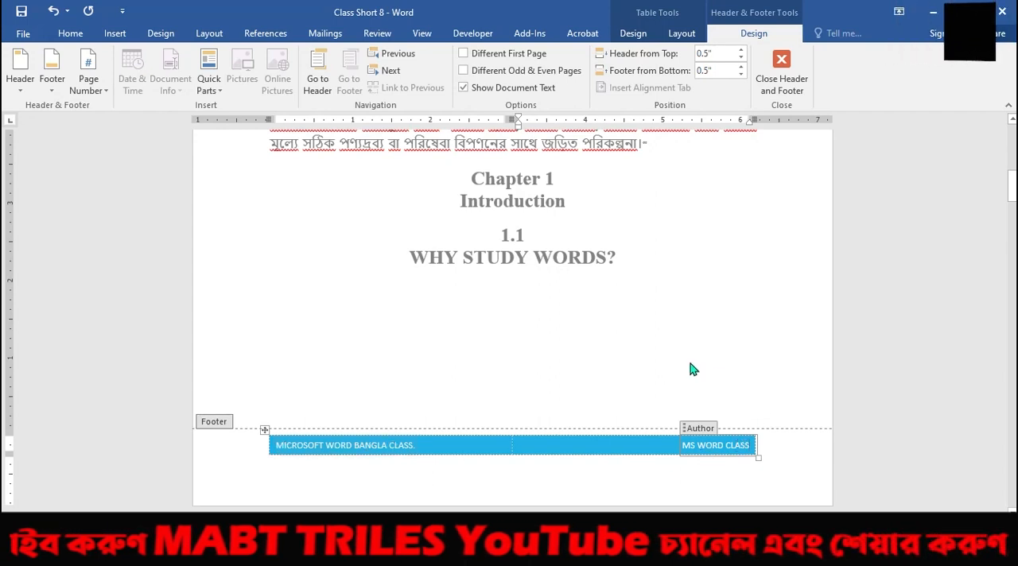
# Change the document's theme colors to Red Orange to recolor the footer band.
pyautogui.rightClick(583, 446)
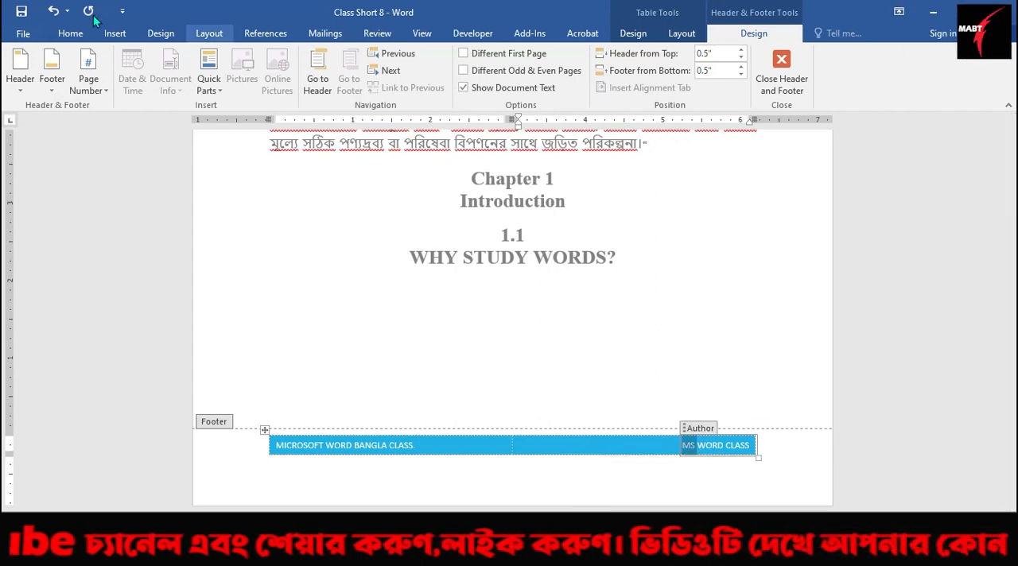
pyautogui.click(161, 34)
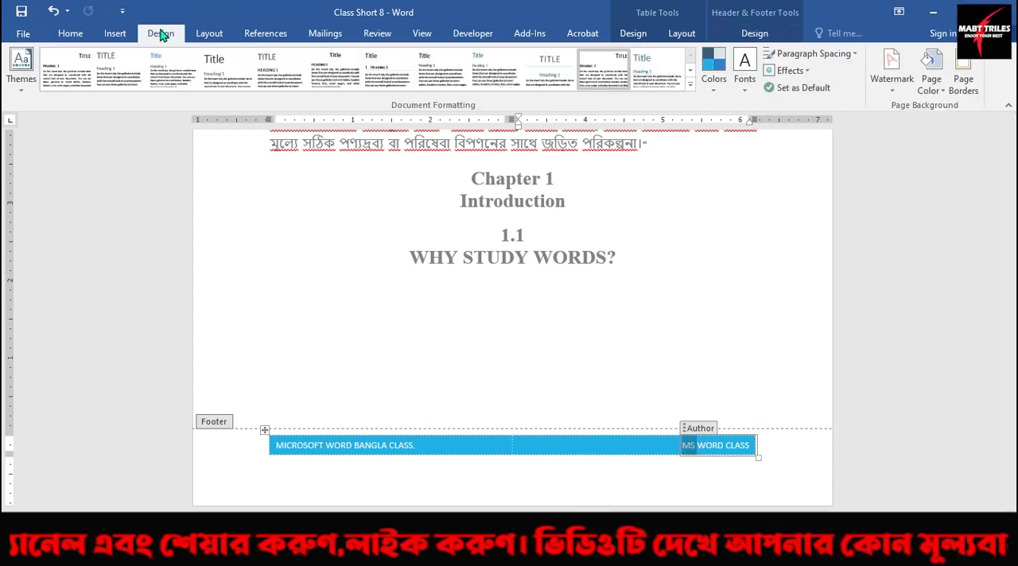
pyautogui.click(716, 89)
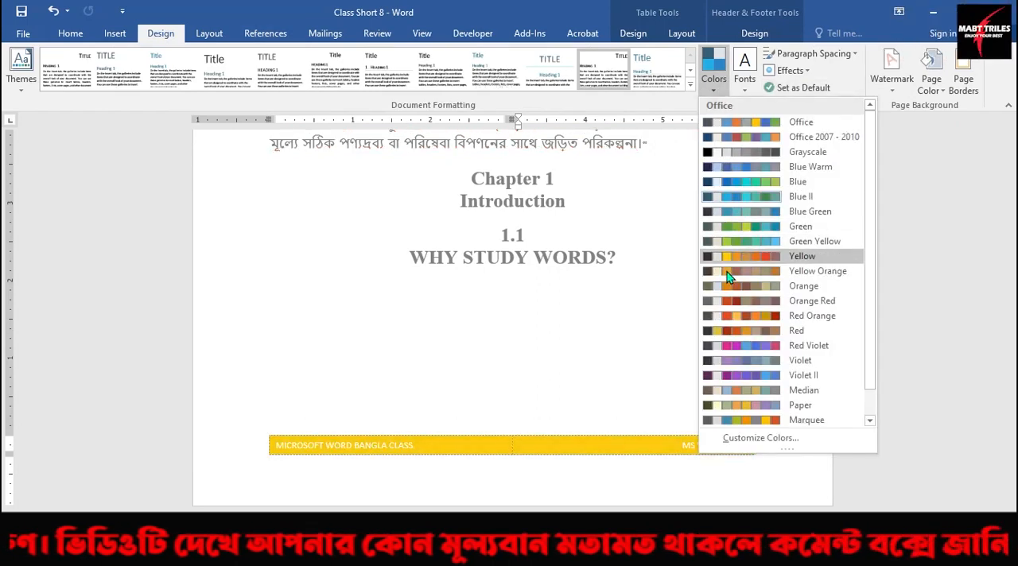
pyautogui.click(730, 318)
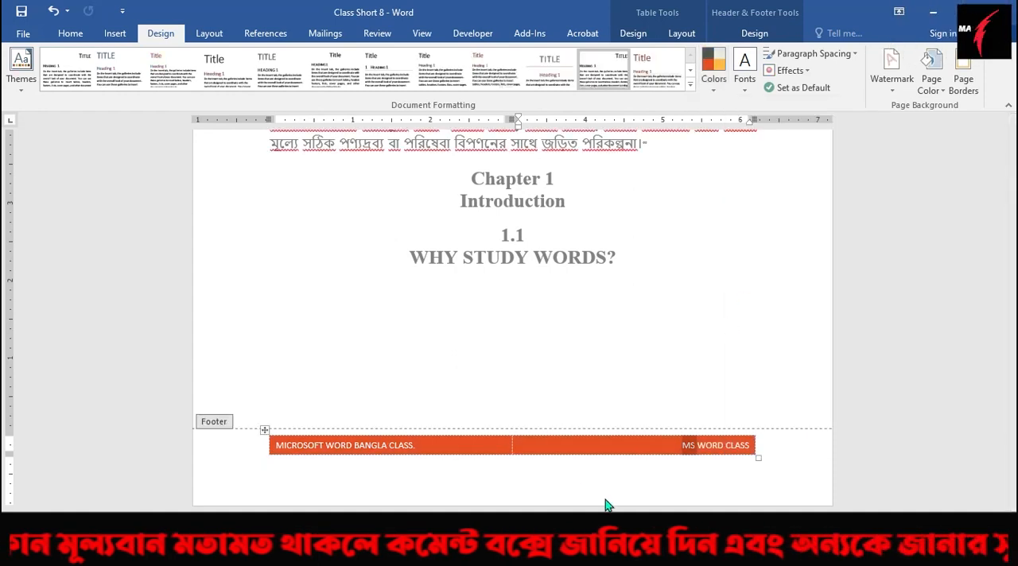
# Format the footer's title text in black, bold, at font size 11.
pyautogui.moveTo(418, 446); pyautogui.dragTo(276, 447)
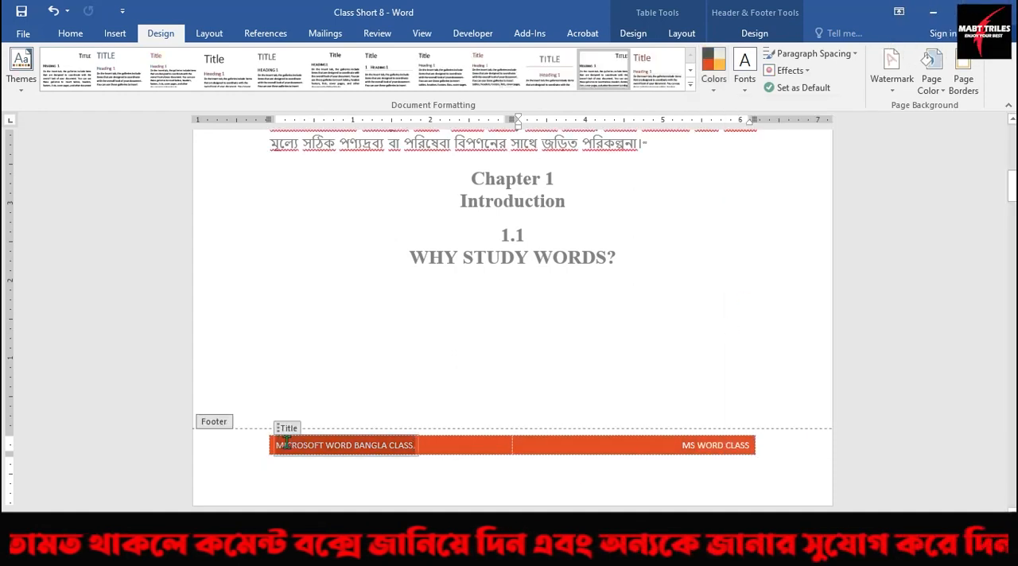
pyautogui.click(71, 34)
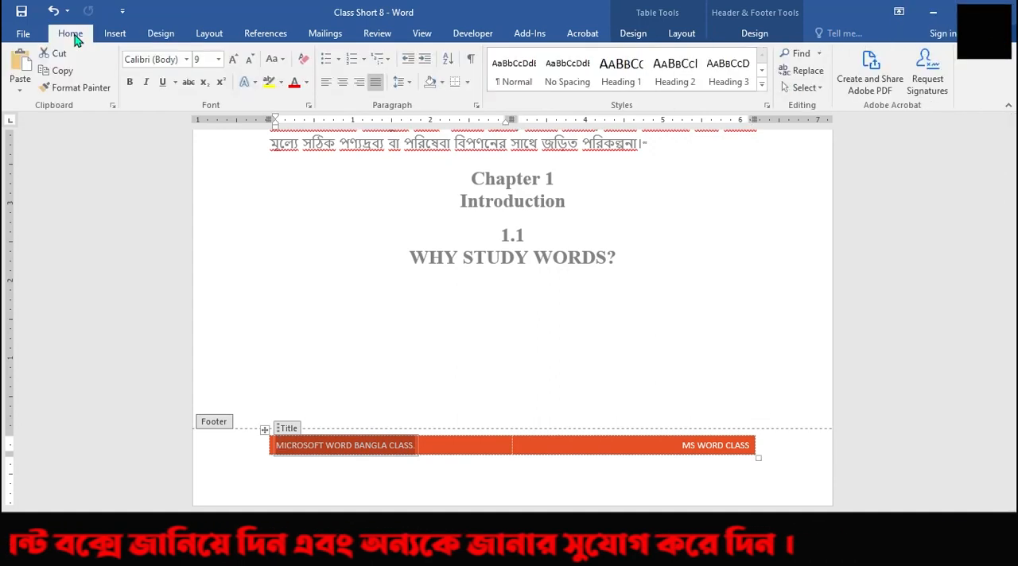
pyautogui.click(306, 84)
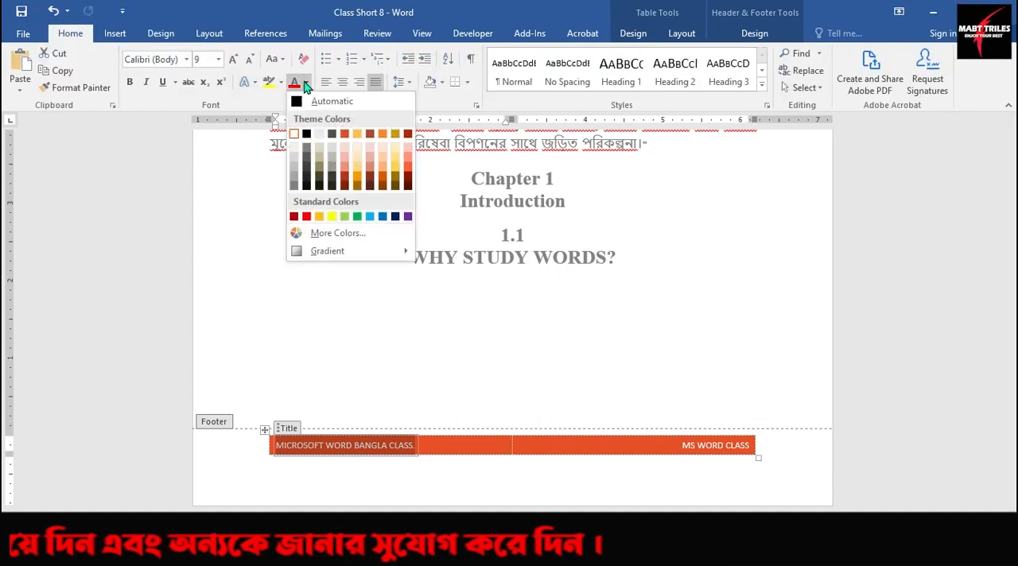
pyautogui.click(308, 135)
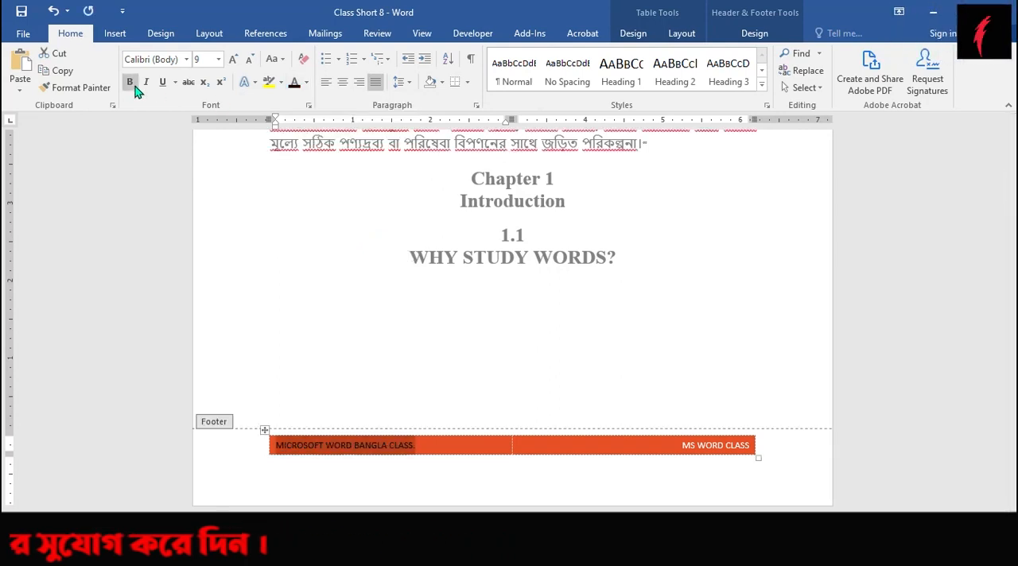
pyautogui.click(233, 63)
pyautogui.click(234, 67)
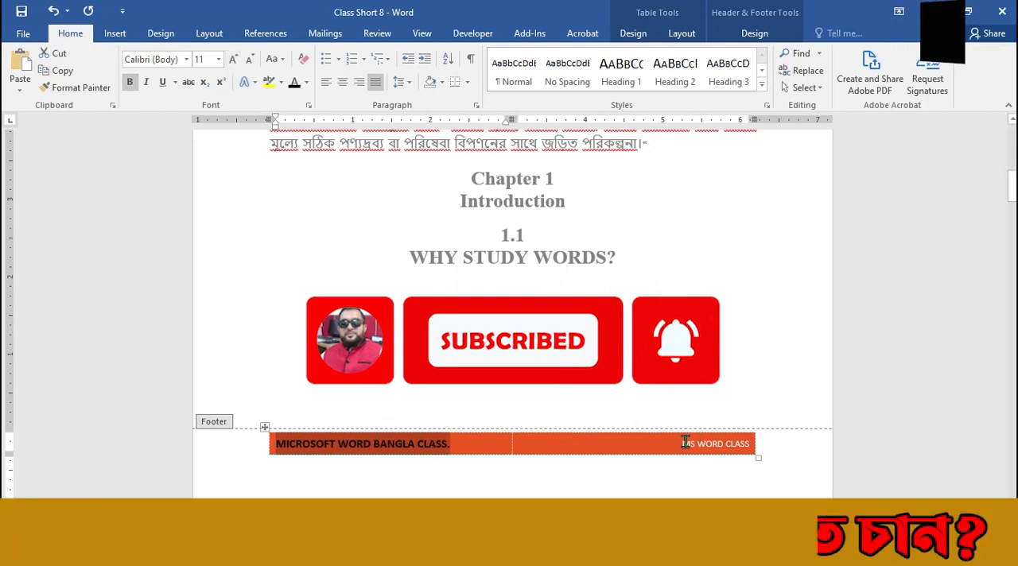
# Make the footer's author text black, bold and larger, and return to the body text.
pyautogui.click(715, 446)
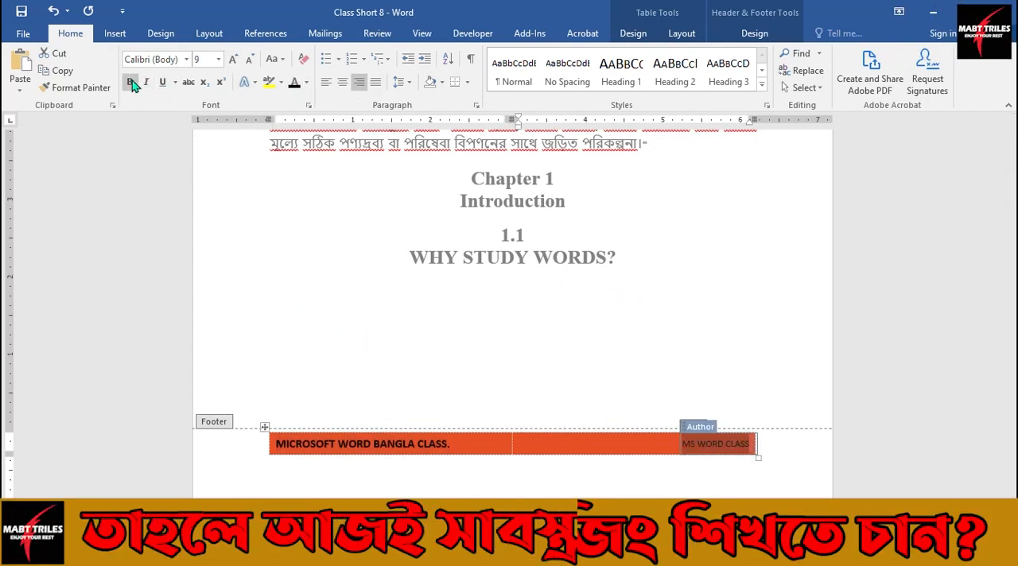
pyautogui.click(232, 62)
pyautogui.doubleClick(377, 336)
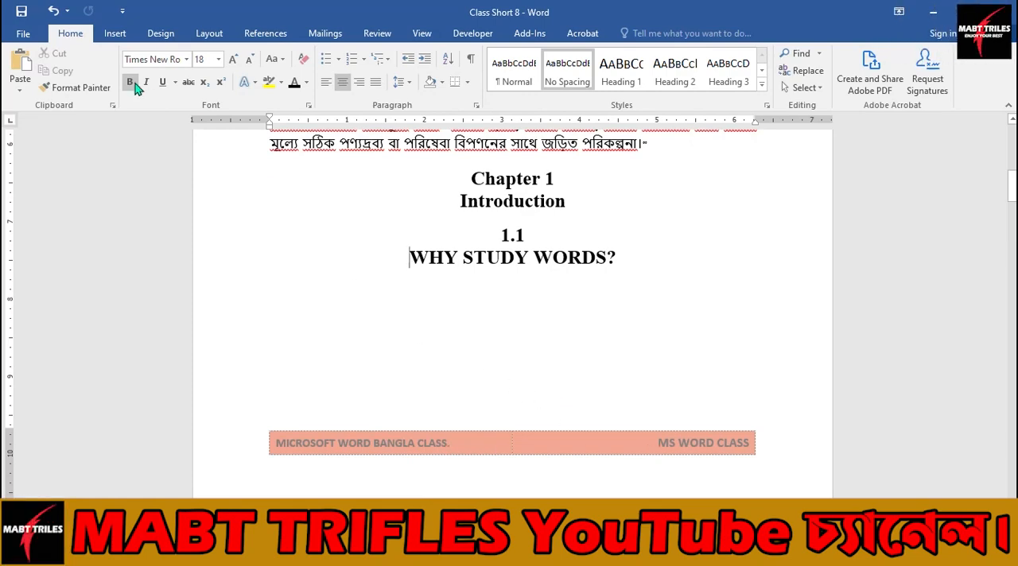
# Examine the orange footer on the pages in the print preview, and return to the document.
pyautogui.click(23, 34)
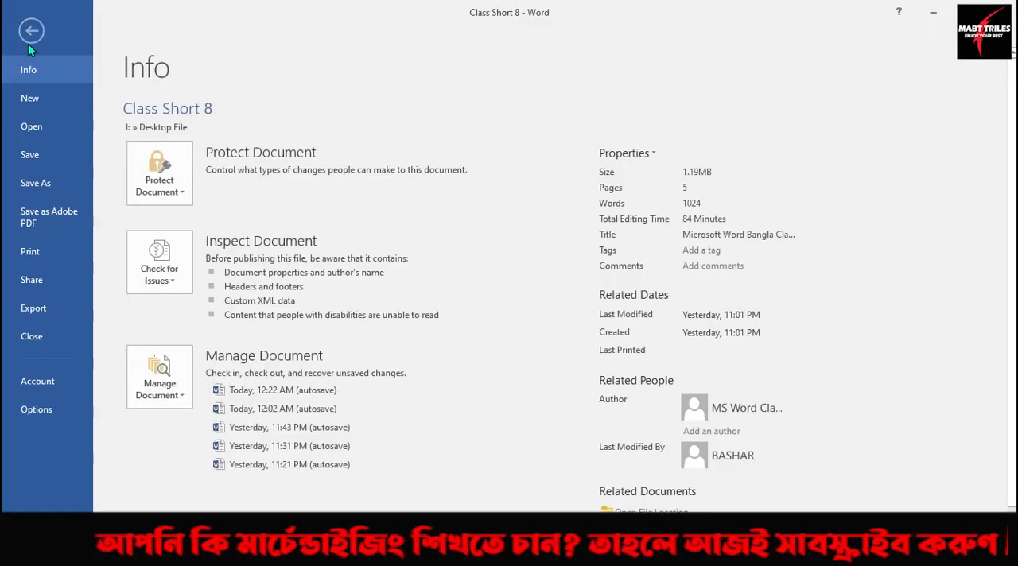
pyautogui.click(44, 253)
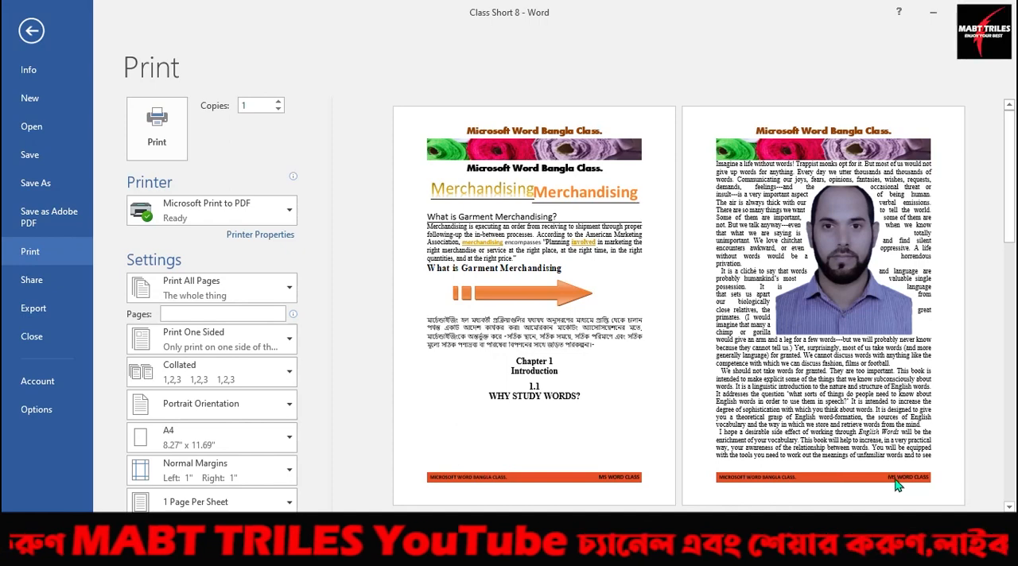
pyautogui.click(32, 31)
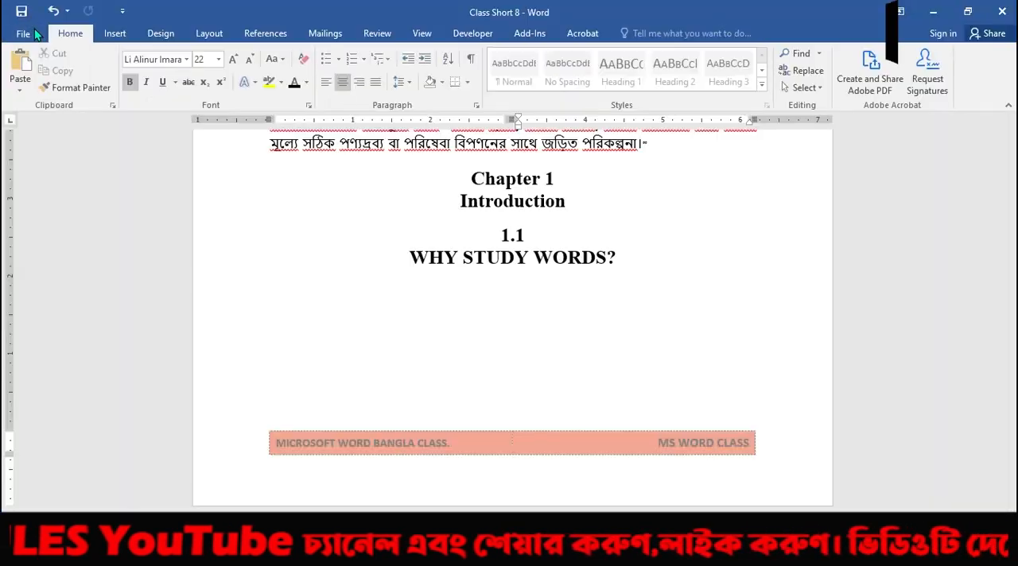
# Browse the built-in footer designs and replace the current footer with ViewMaster (Horizontal).
pyautogui.click(116, 35)
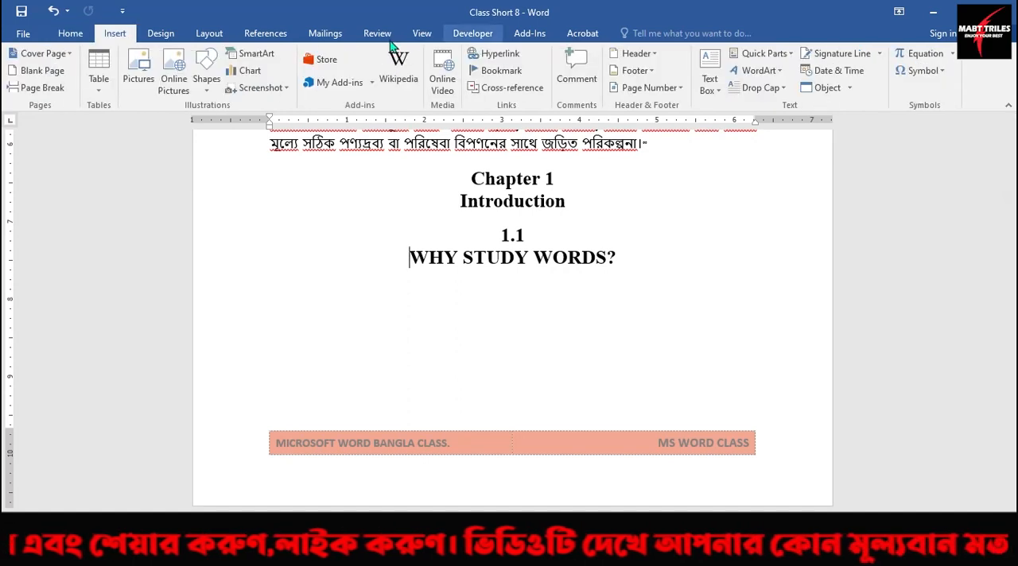
pyautogui.click(649, 71)
pyautogui.scroll(-10, 716, 329)
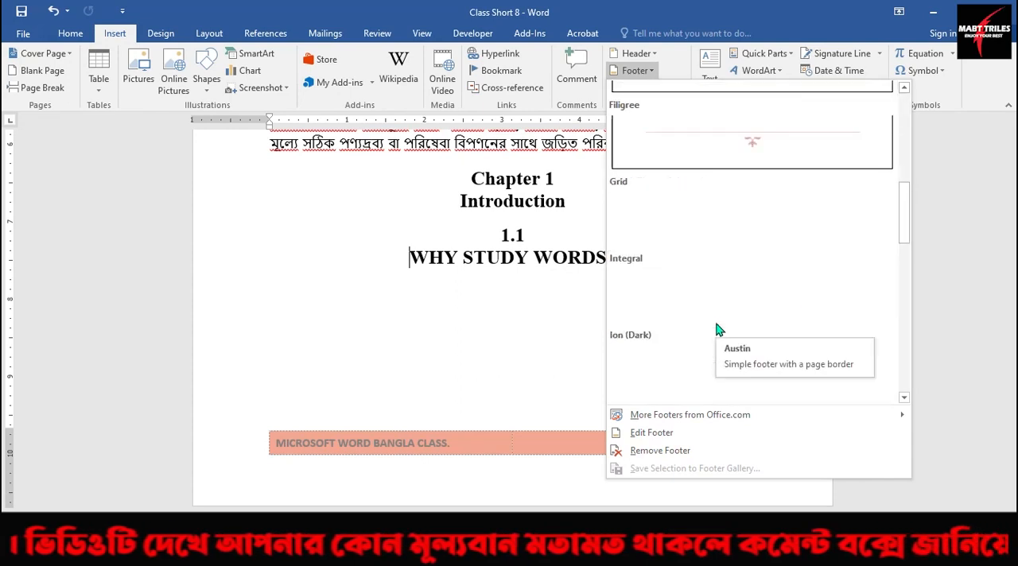
pyautogui.scroll(-3, 718, 330)
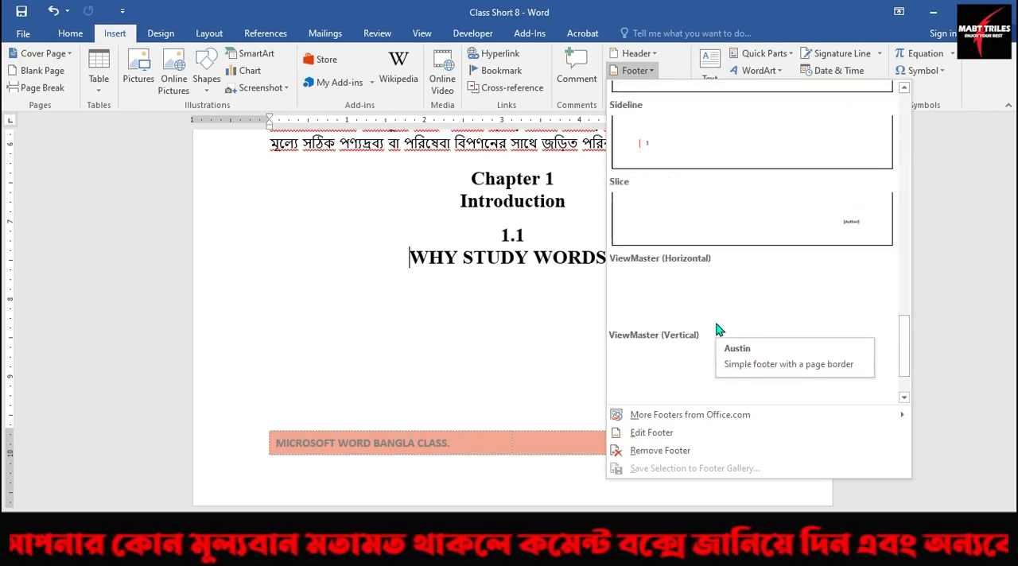
pyautogui.scroll(-1, 726, 329)
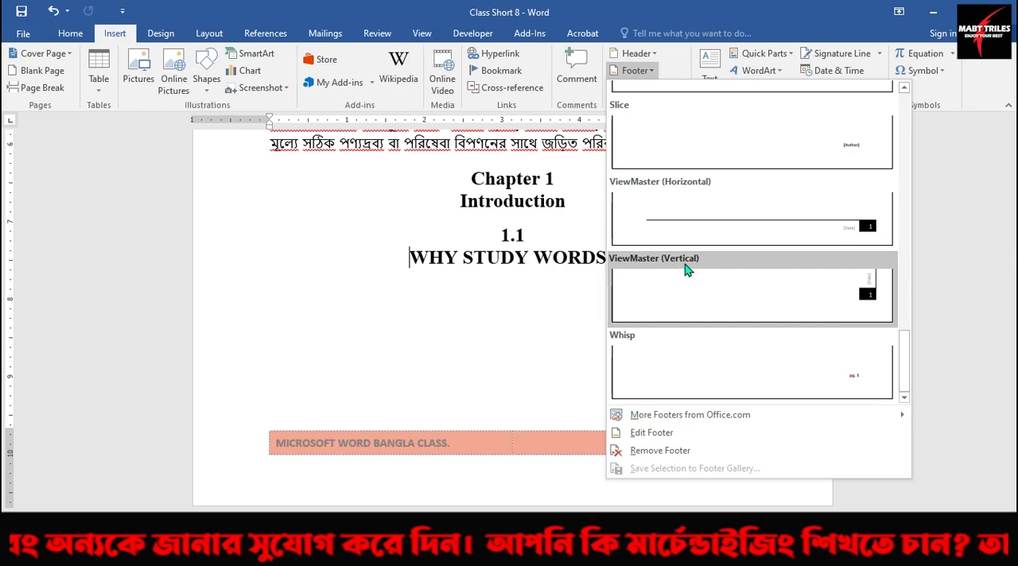
pyautogui.click(752, 230)
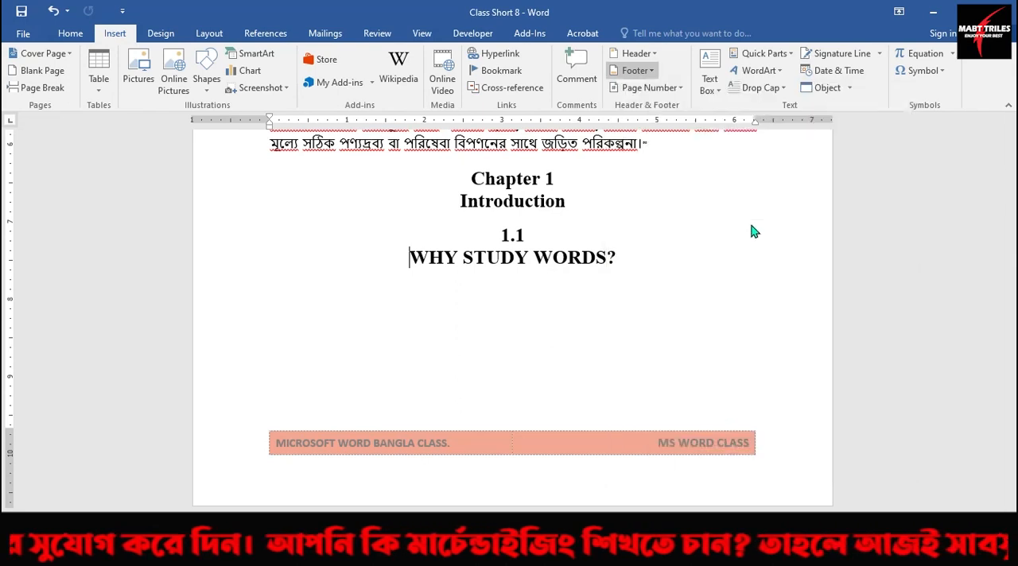
pyautogui.scroll(-1, 692, 439)
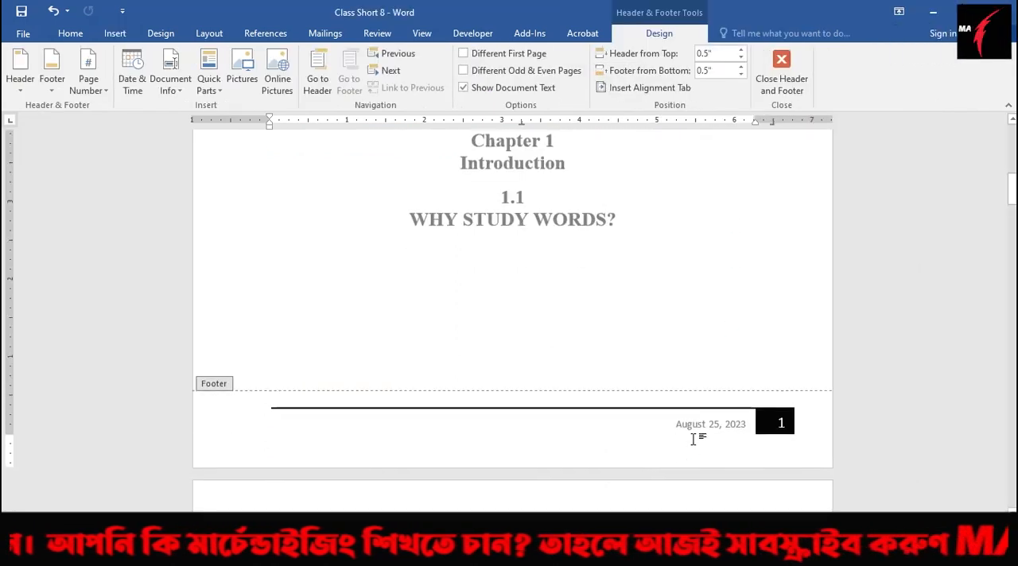
# Format the footer's date in bold red at font size 11, and return to the body text.
pyautogui.click(685, 427)
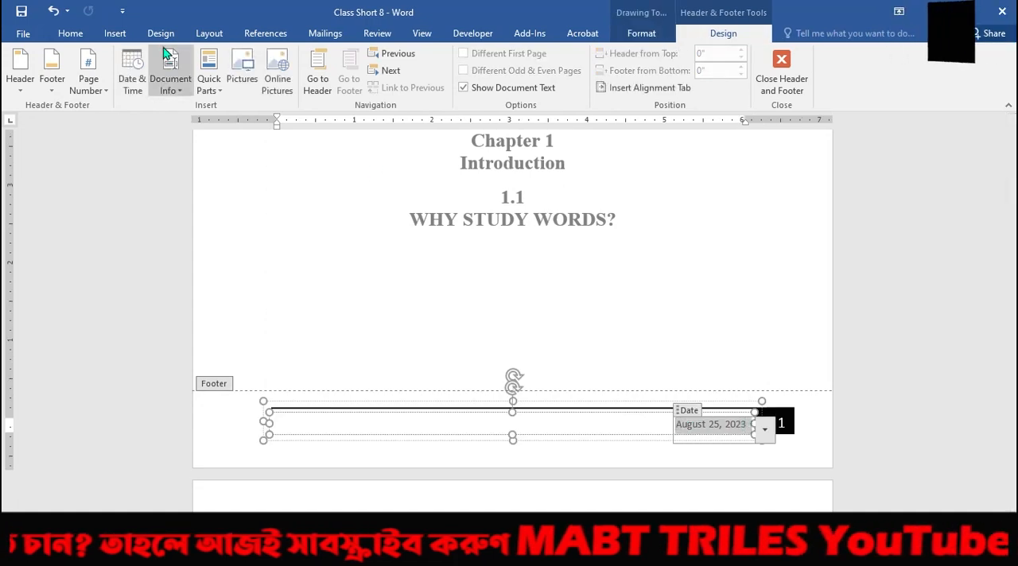
pyautogui.click(70, 36)
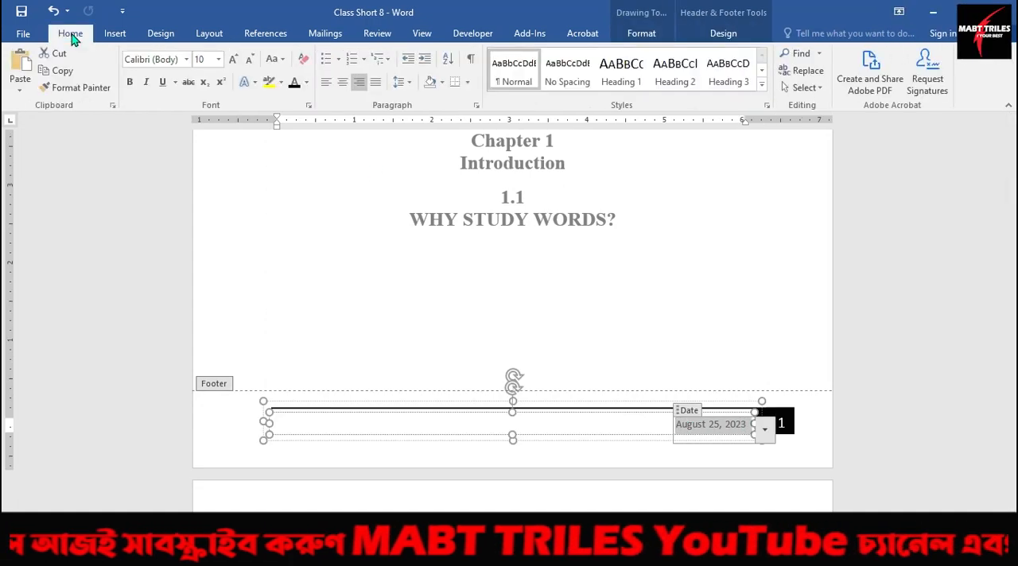
pyautogui.click(130, 79)
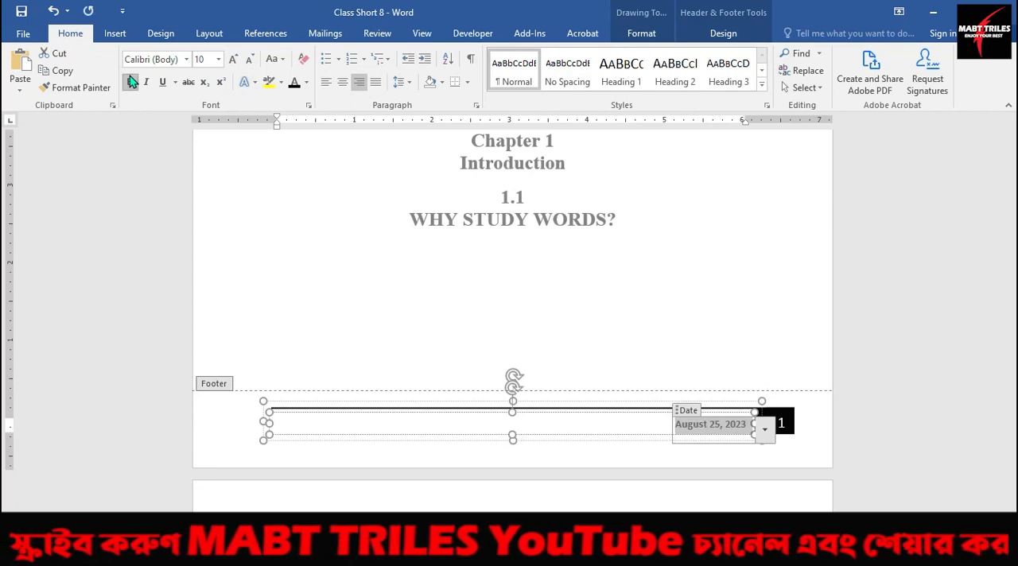
pyautogui.click(306, 83)
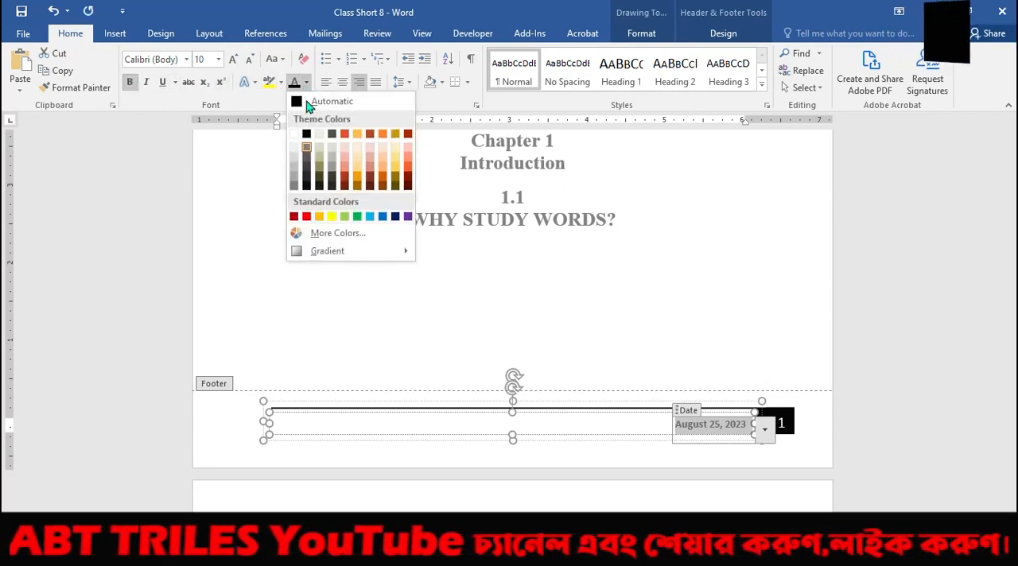
pyautogui.click(306, 216)
pyautogui.click(233, 61)
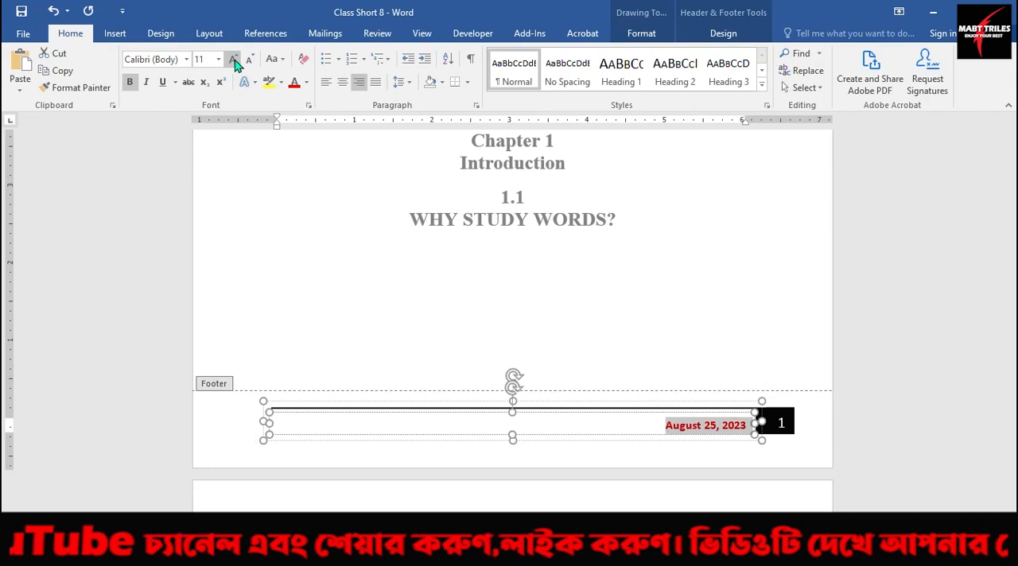
pyautogui.doubleClick(447, 225)
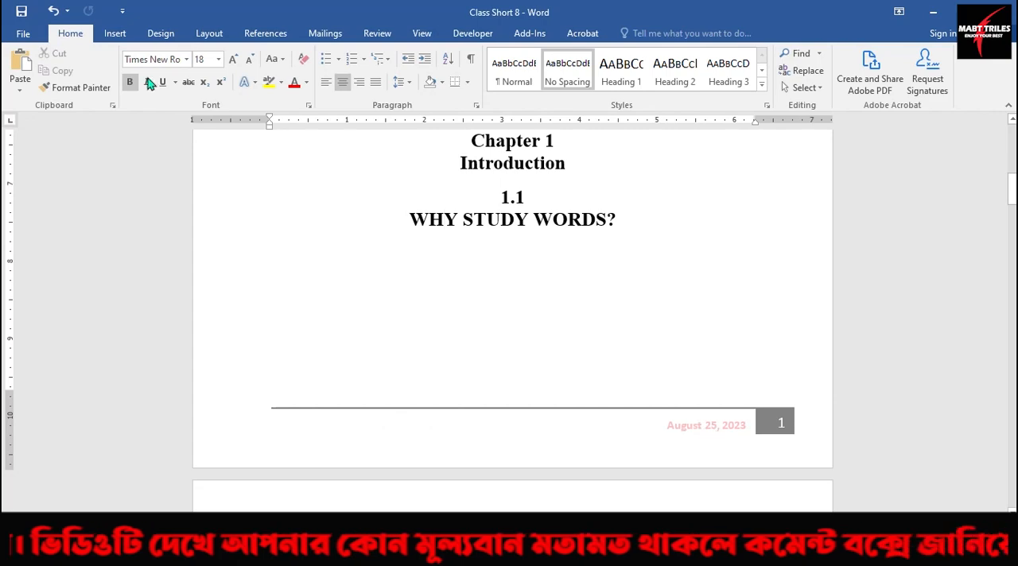
# Examine the footer's date and page number in the print preview, and return to the document.
pyautogui.click(23, 34)
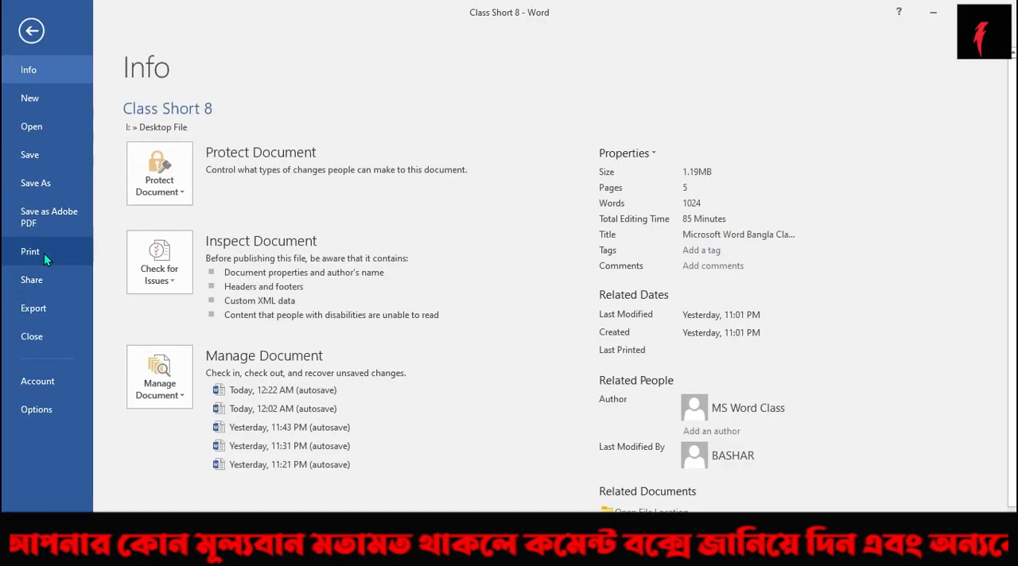
pyautogui.click(44, 252)
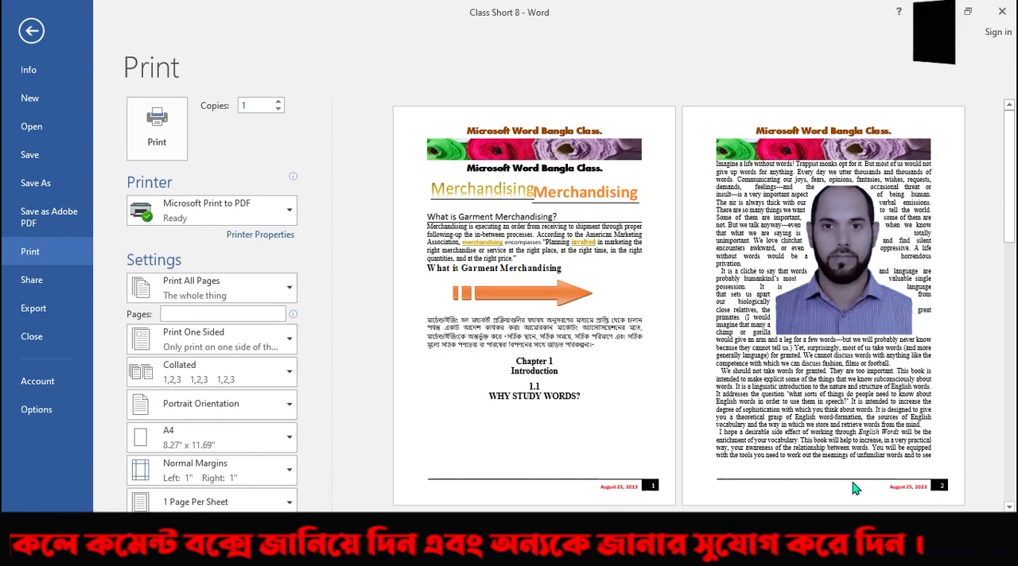
pyautogui.click(32, 32)
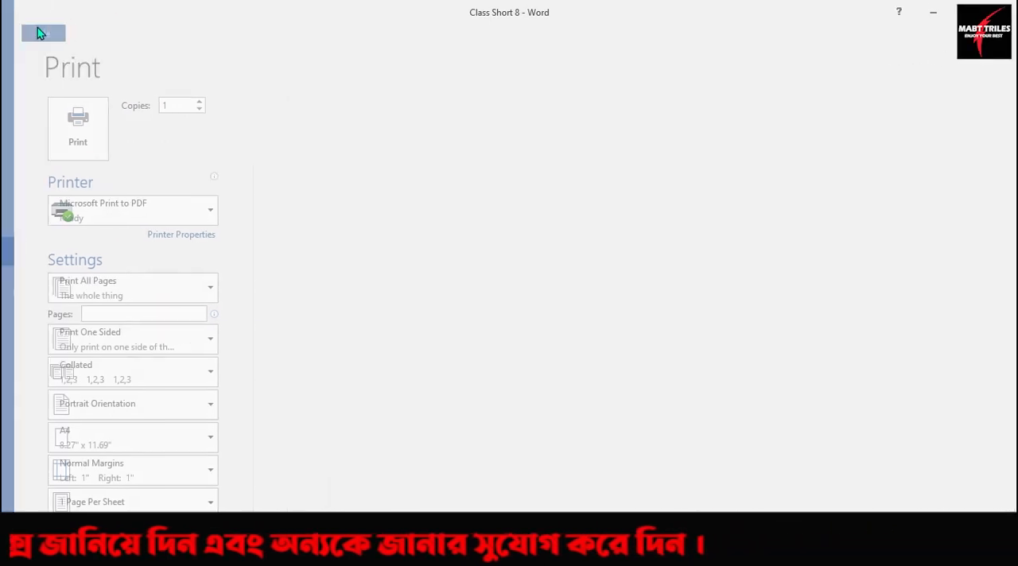
# Browse the built-in footer designs and replace the current footer with Facet (Odd Page).
pyautogui.click(114, 33)
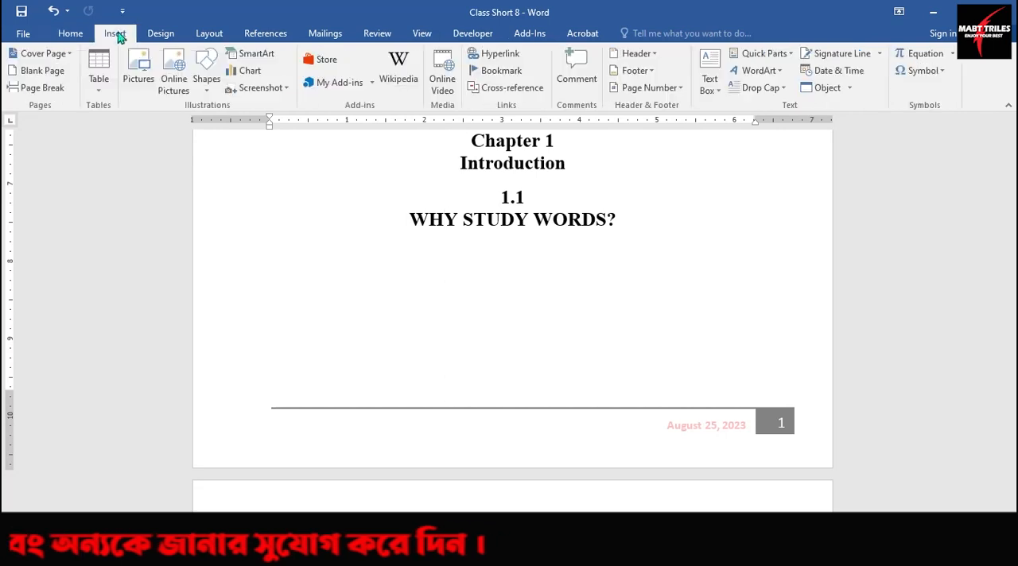
pyautogui.click(641, 71)
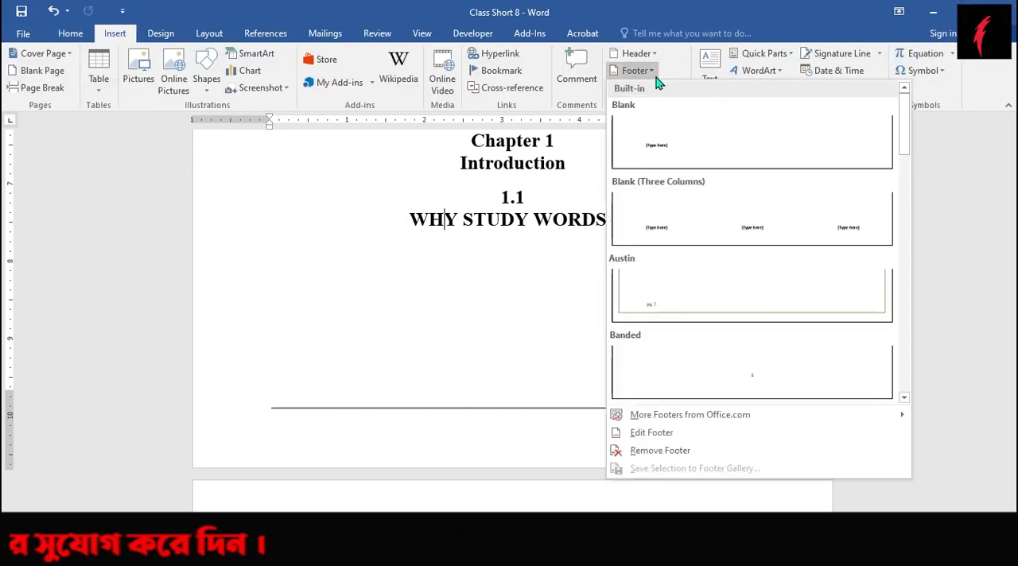
pyautogui.scroll(-3, 710, 362)
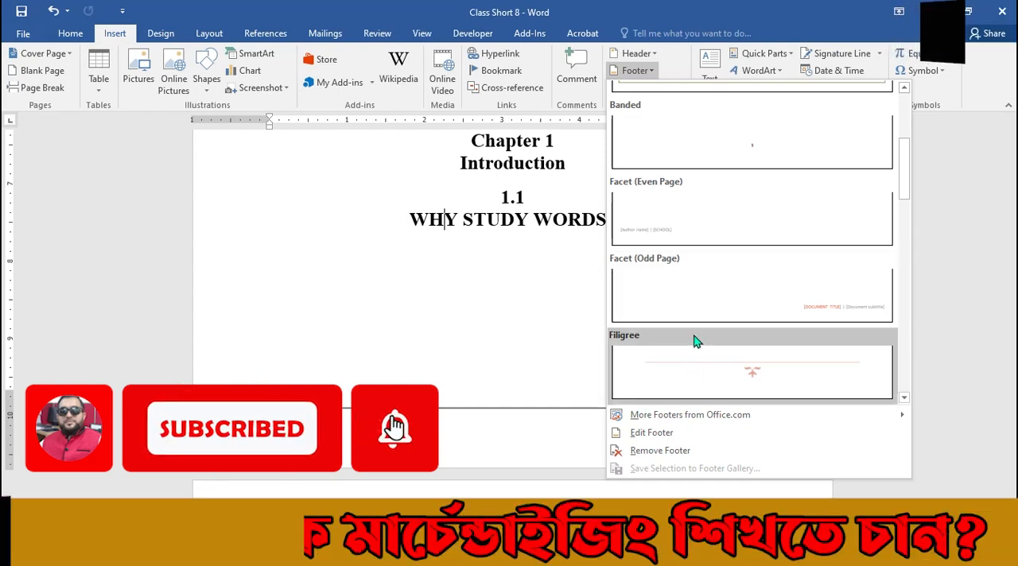
pyautogui.moveTo(664, 425)
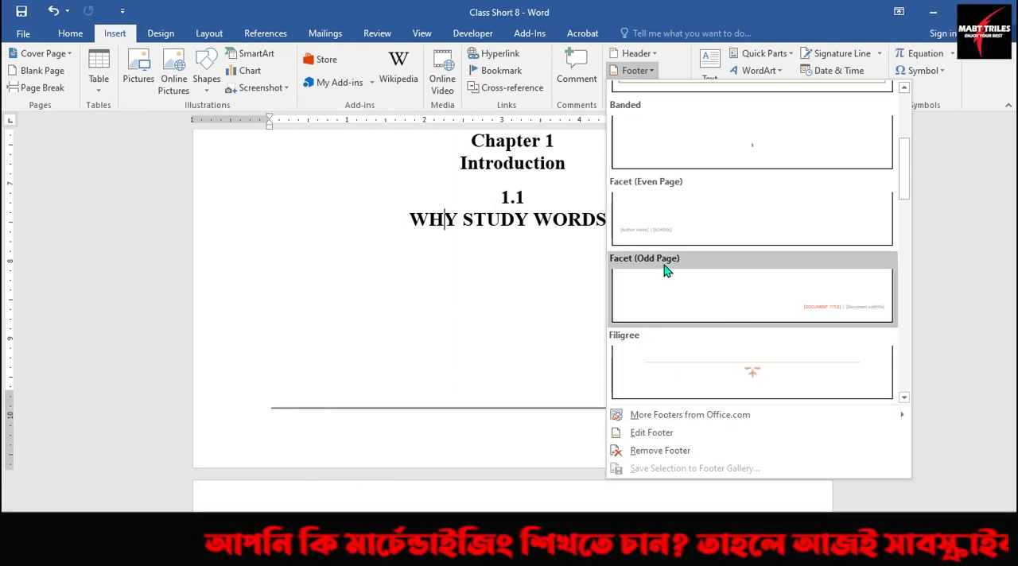
pyautogui.click(665, 271)
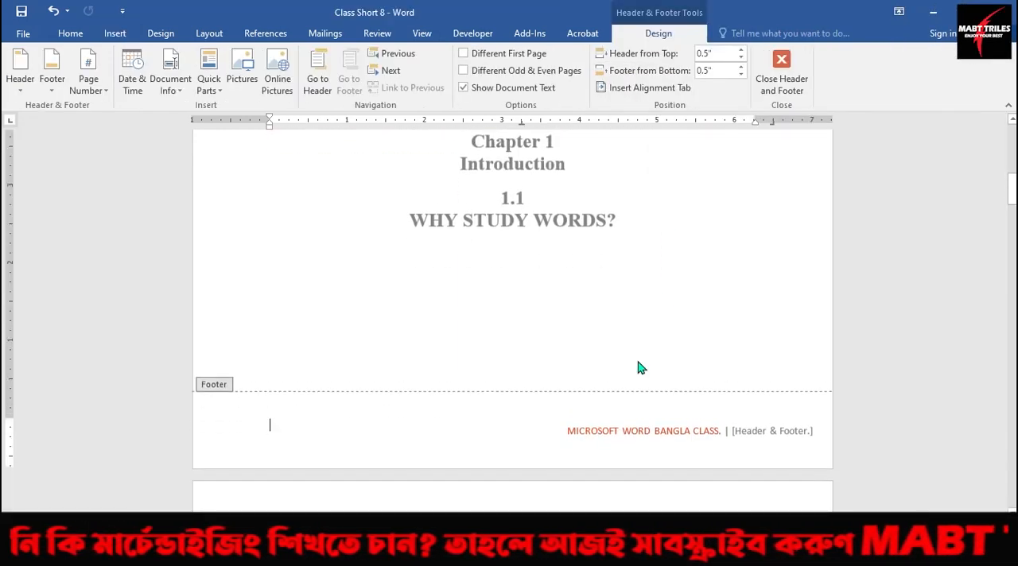
# Remove the footer from the document and return to the body text.
pyautogui.click(112, 34)
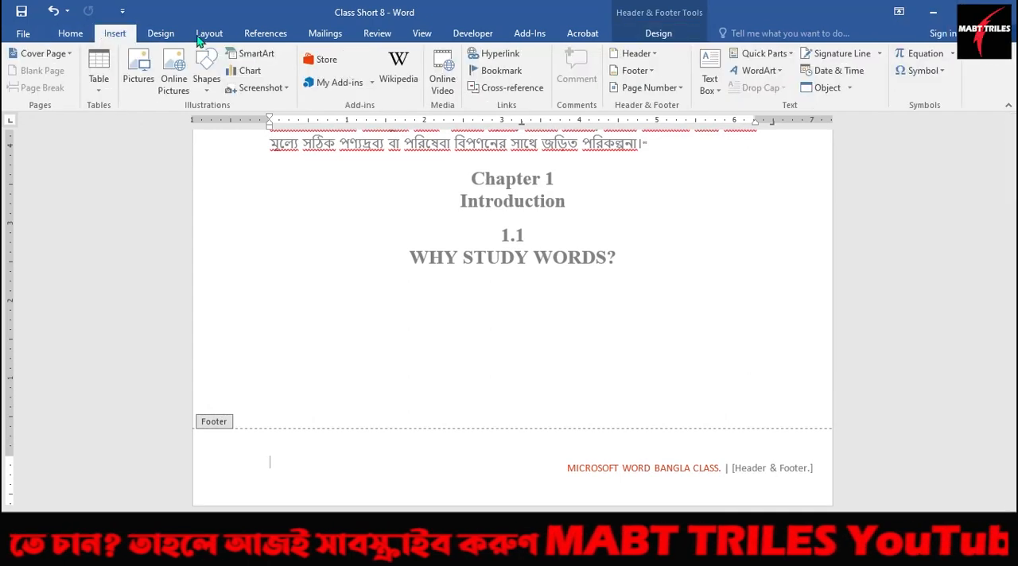
pyautogui.click(653, 70)
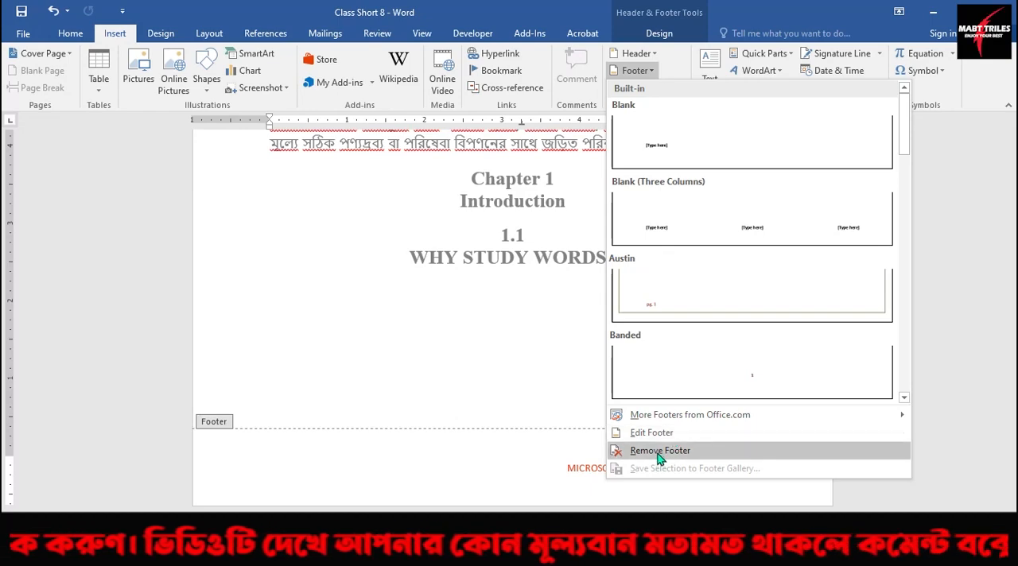
pyautogui.click(658, 70)
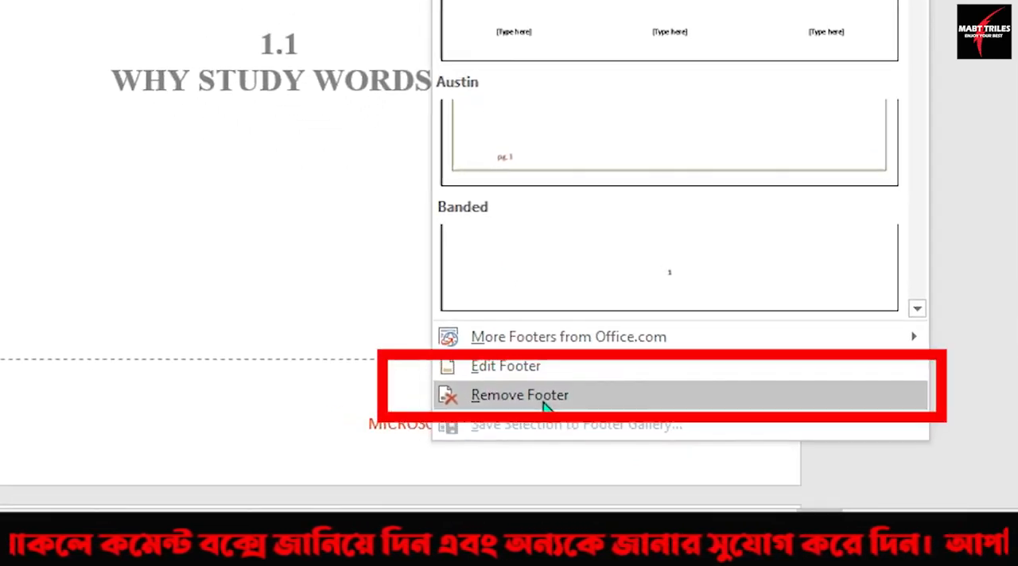
pyautogui.click(509, 395)
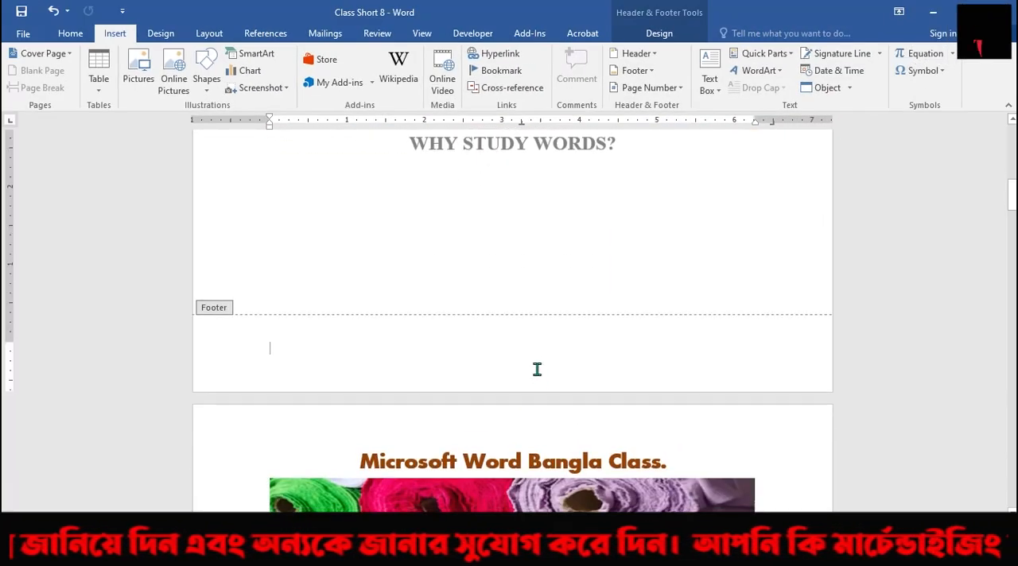
pyautogui.scroll(8, 538, 370)
pyautogui.doubleClick(549, 318)
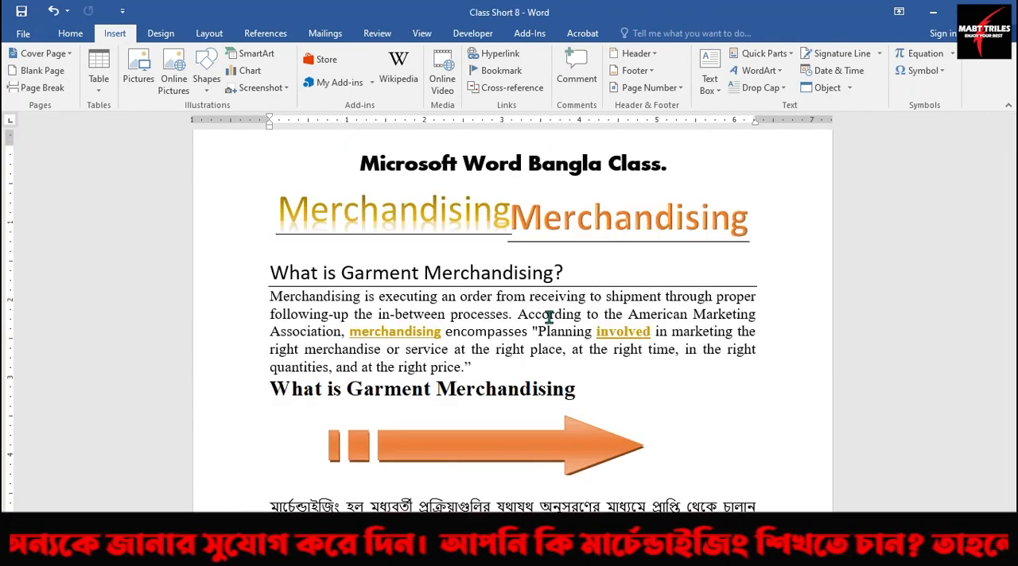
pyautogui.scroll(-3, 549, 317)
pyautogui.scroll(3, 549, 317)
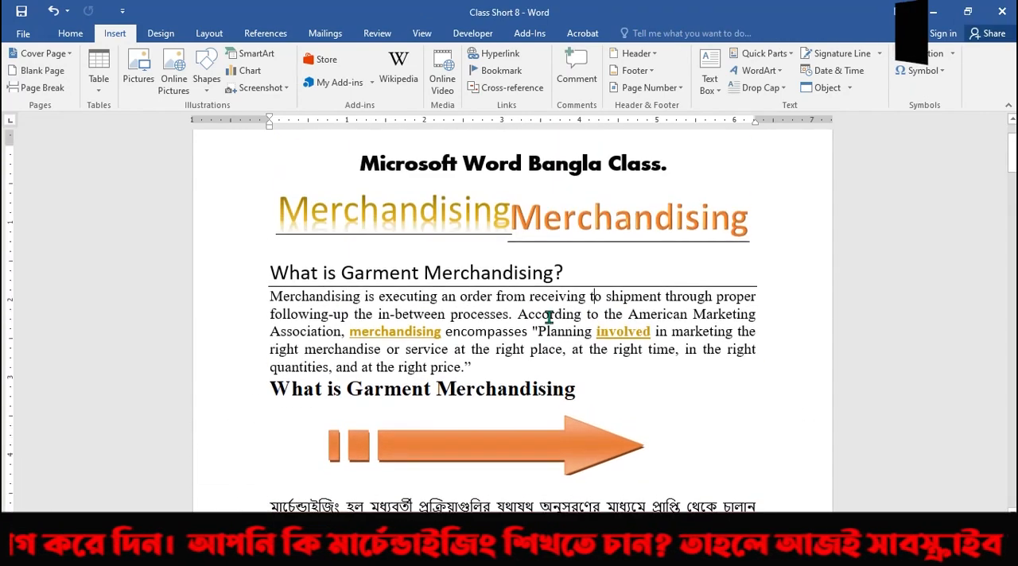
pyautogui.scroll(-3, 549, 317)
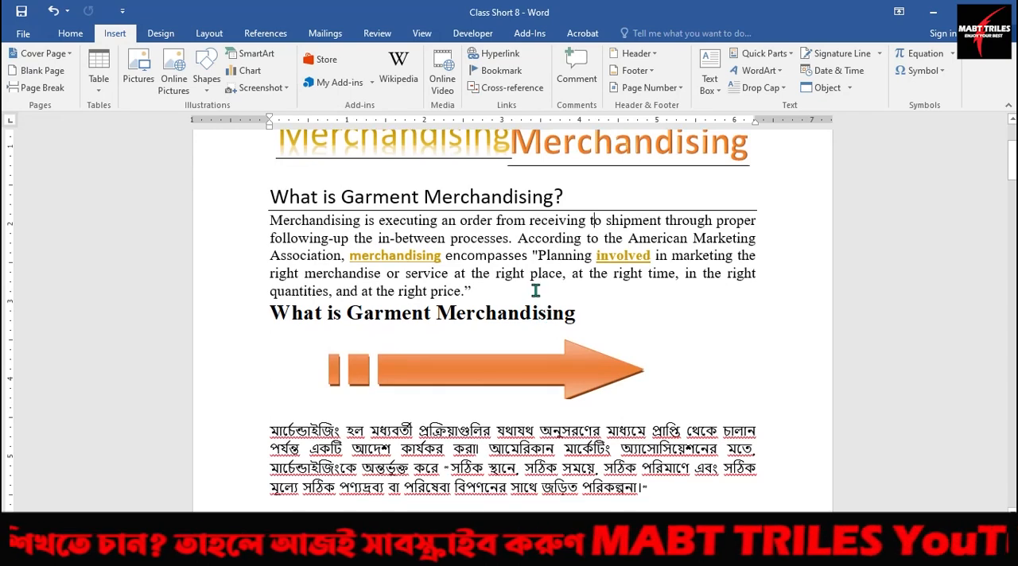
pyautogui.scroll(-9, 536, 291)
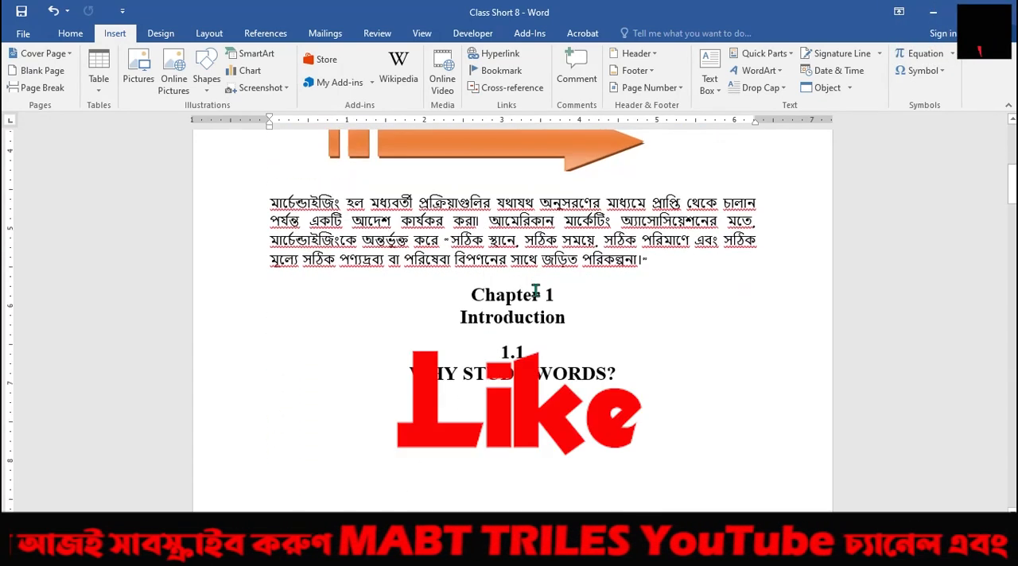